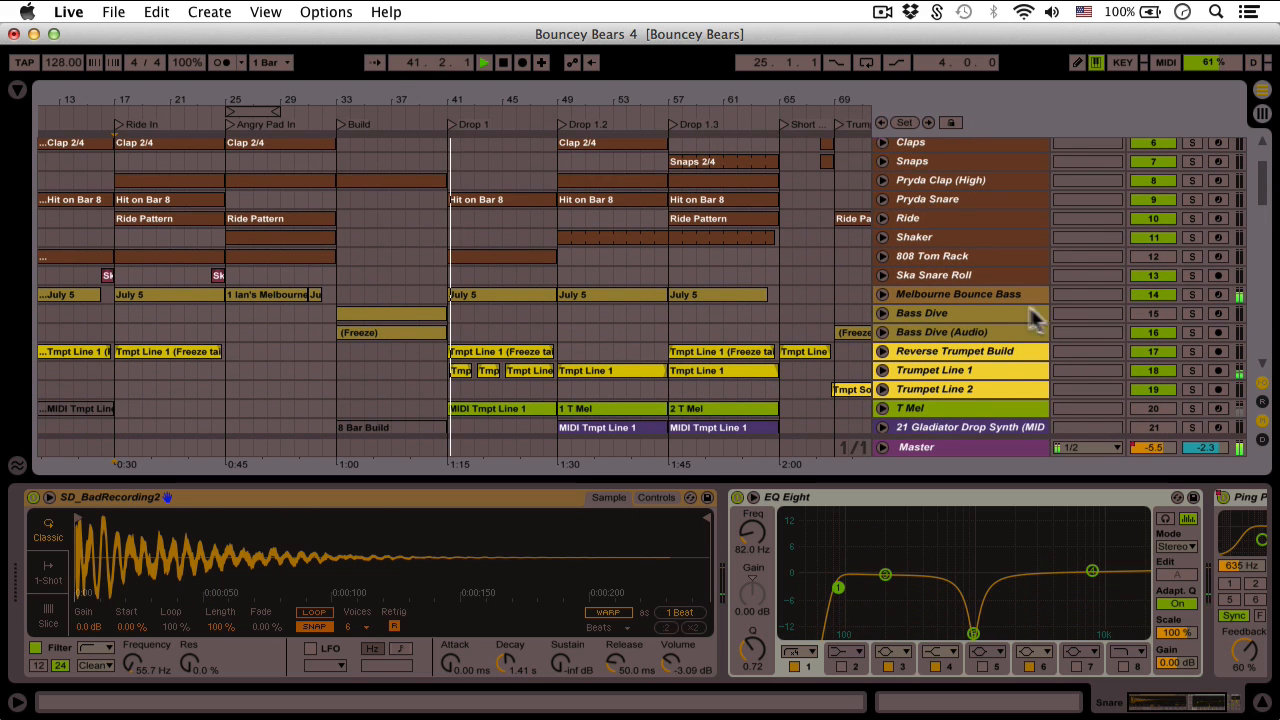
Unfold and solo the Melbourne Bounce Bass track, then shorten its lane height
click(1000, 297)
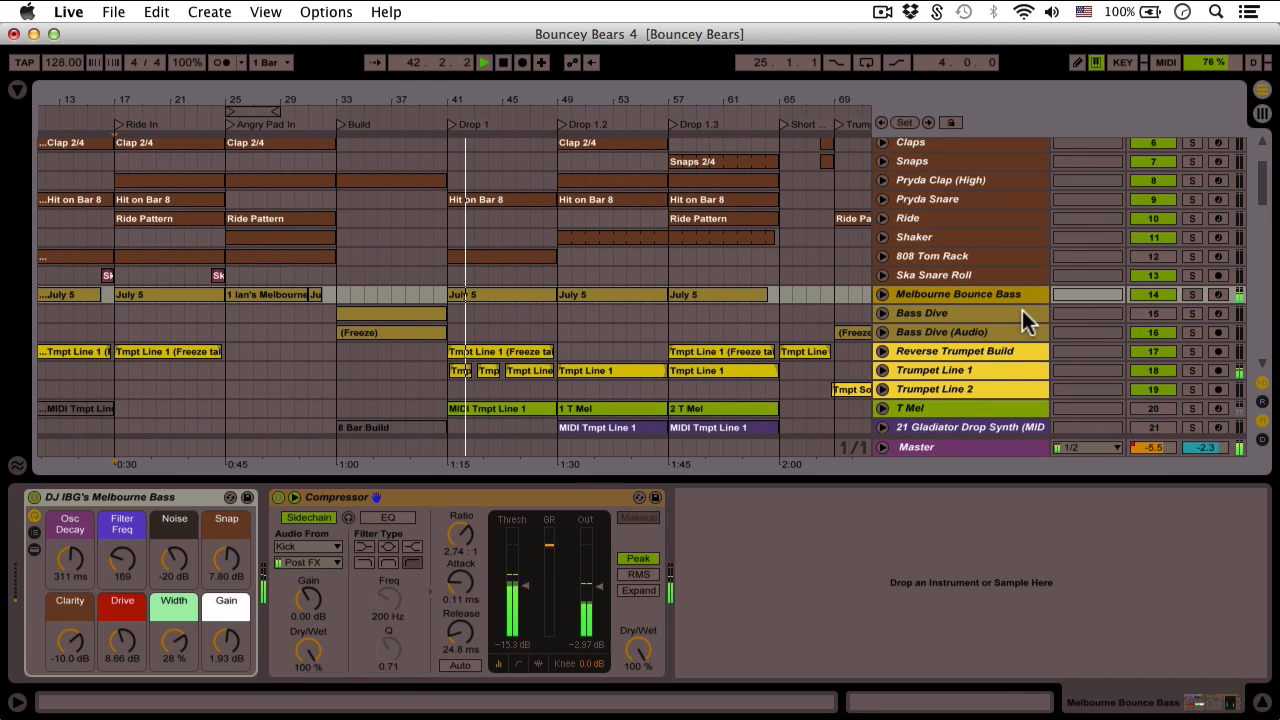
click(882, 294)
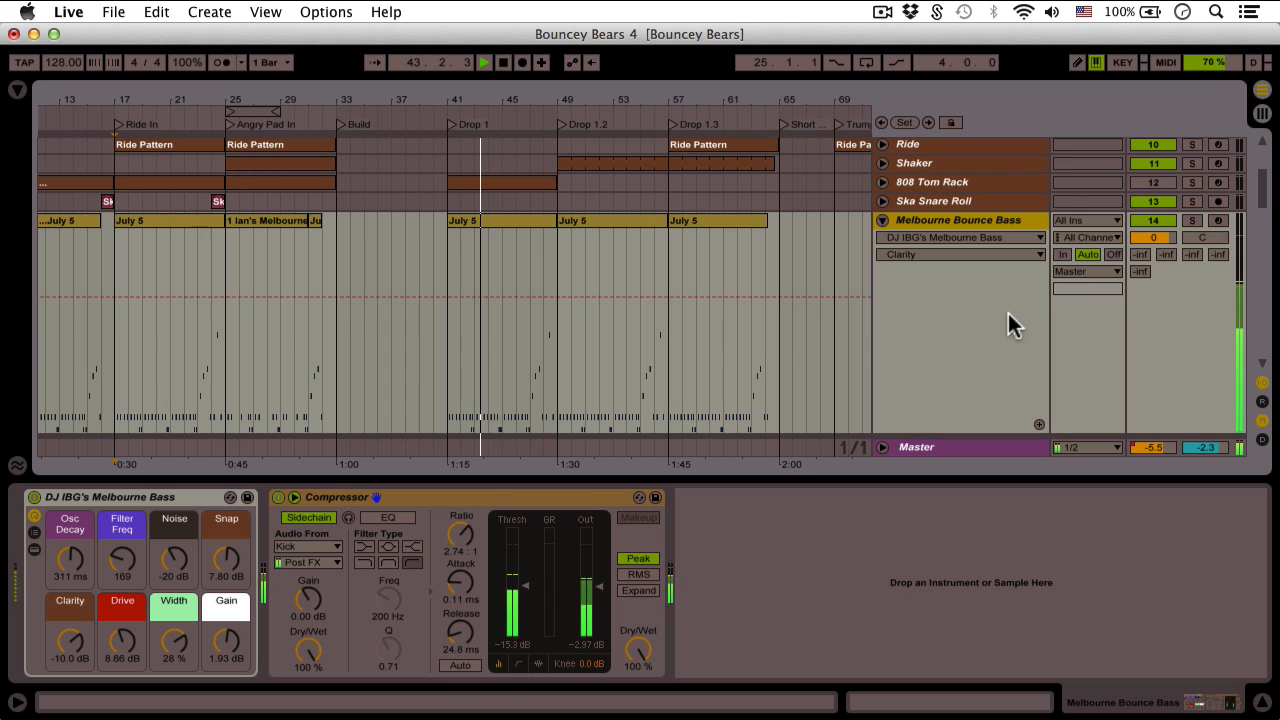
scroll(1010, 311, down, 1)
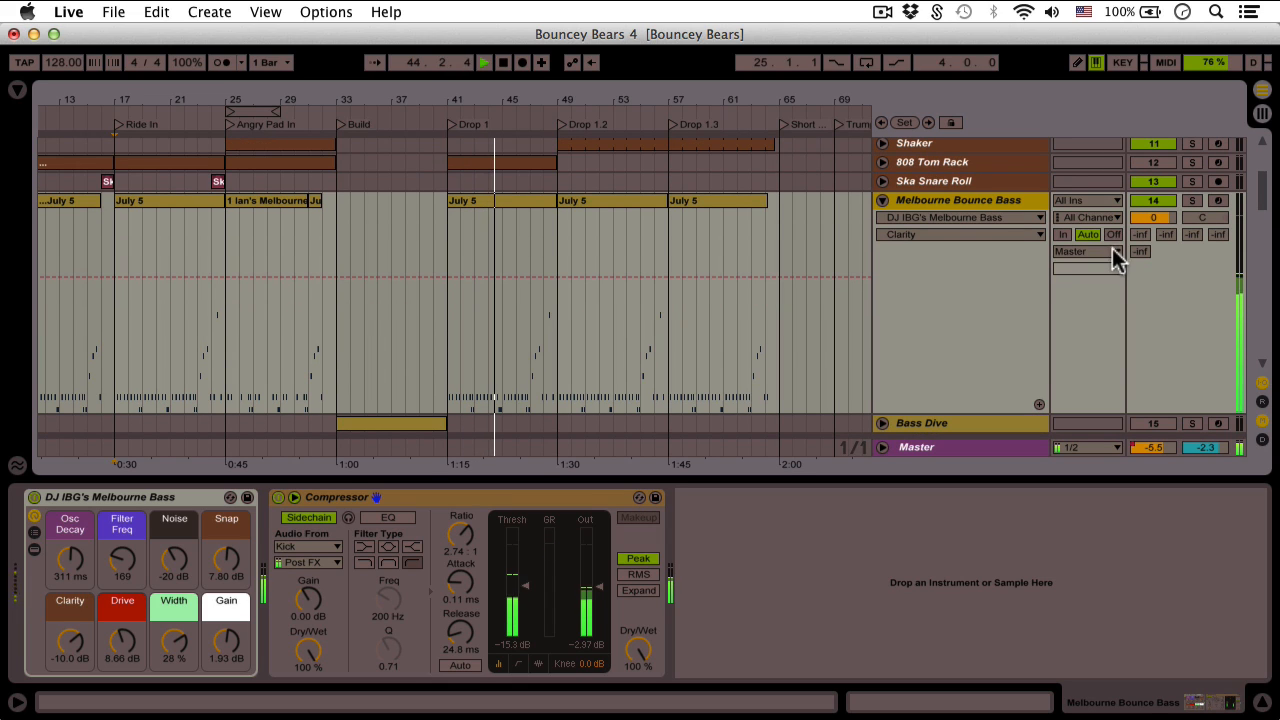
click(1191, 200)
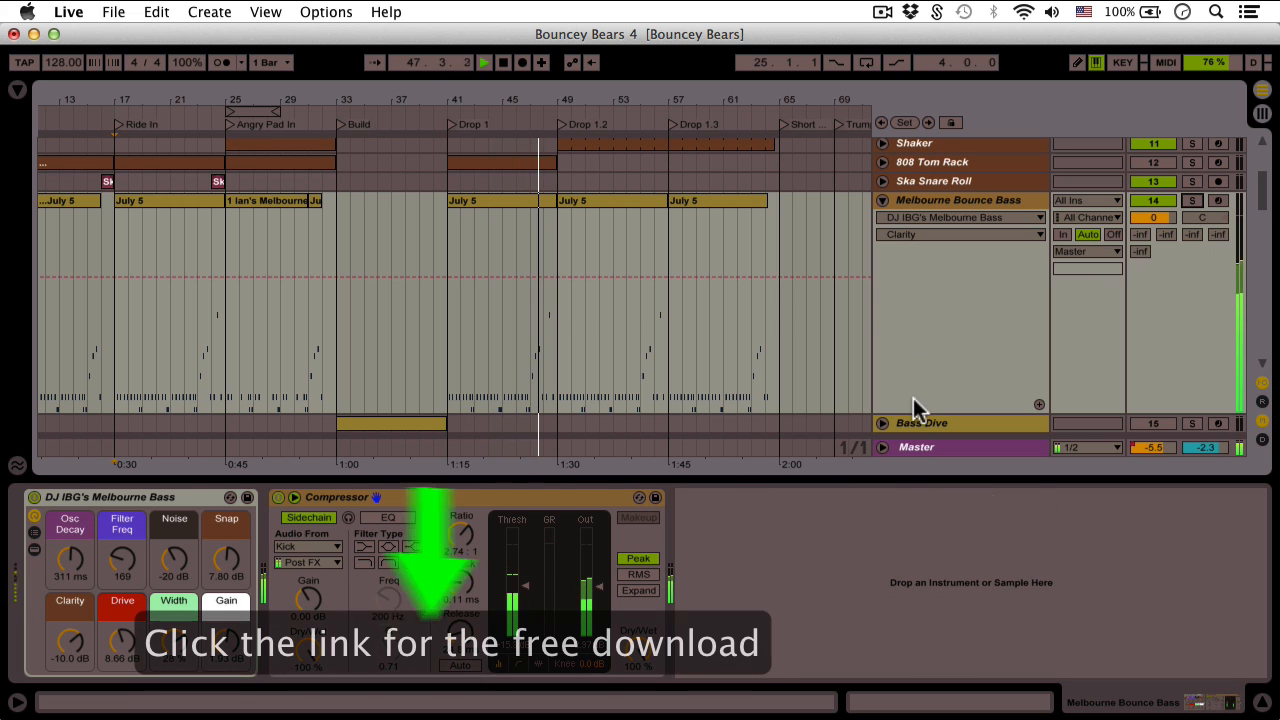
drag(914, 409, 925, 340)
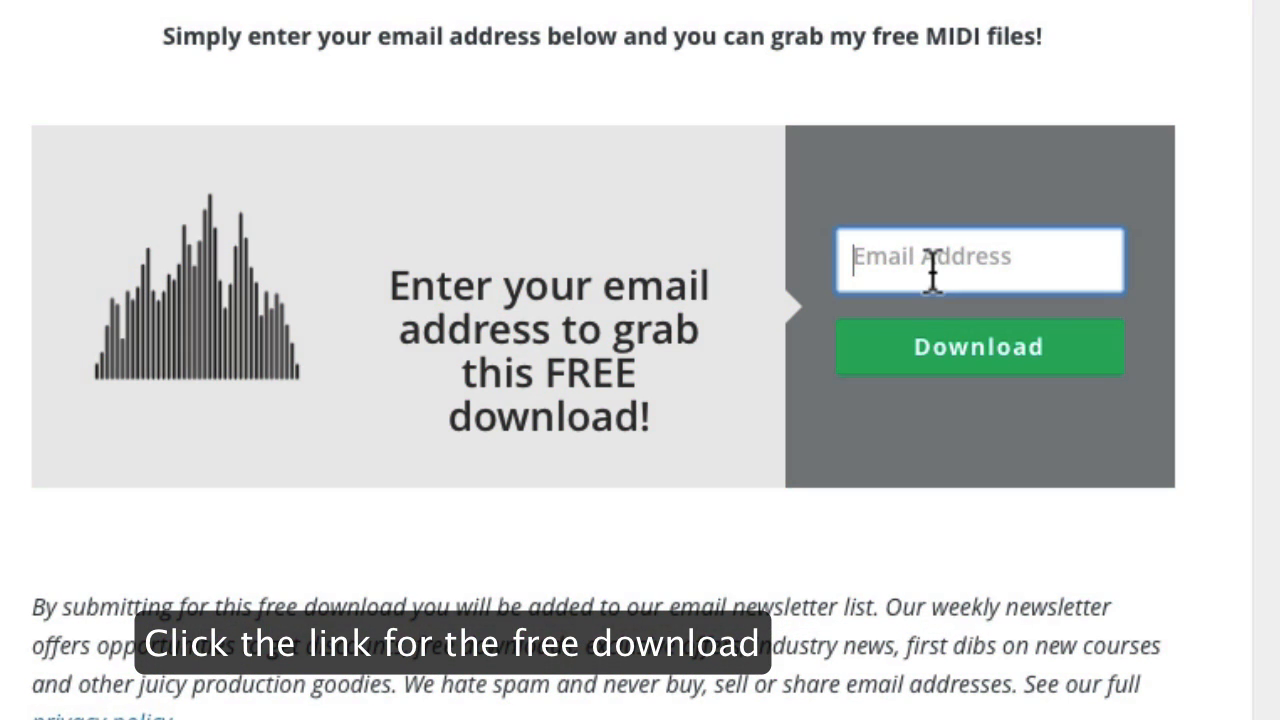
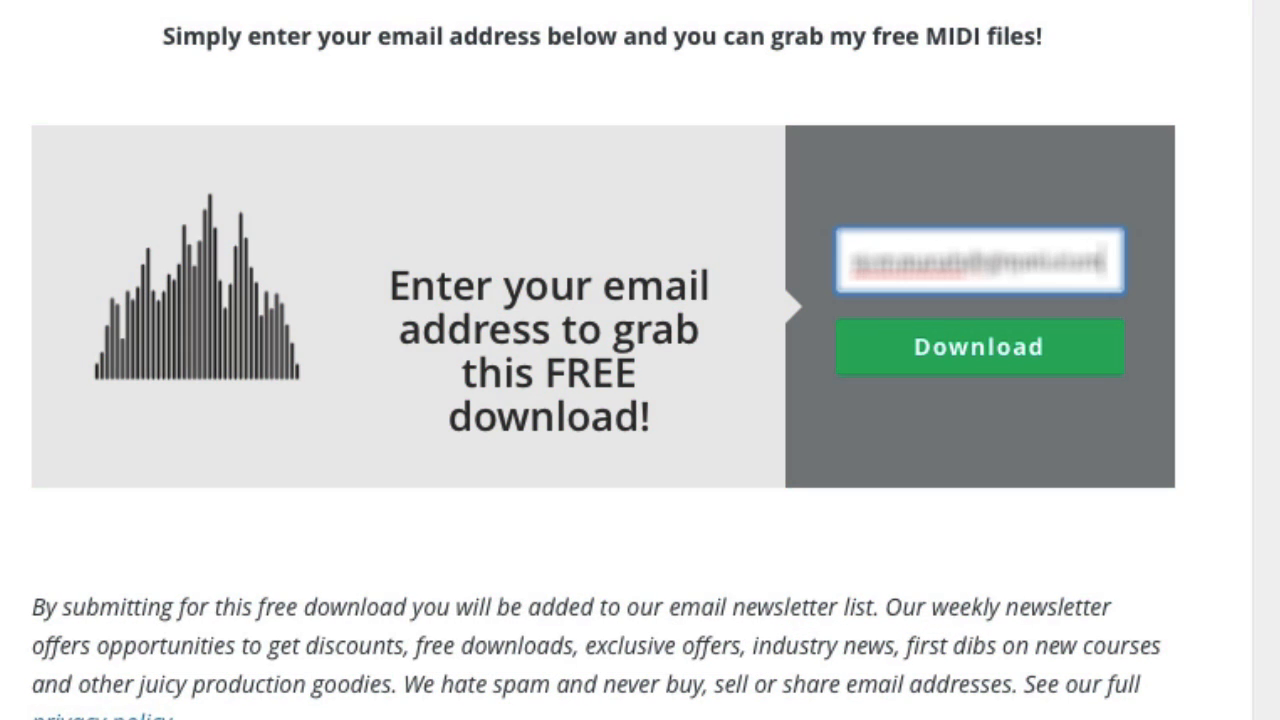
Enter your email address and submit it to unlock the free MIDI download
click(913, 346)
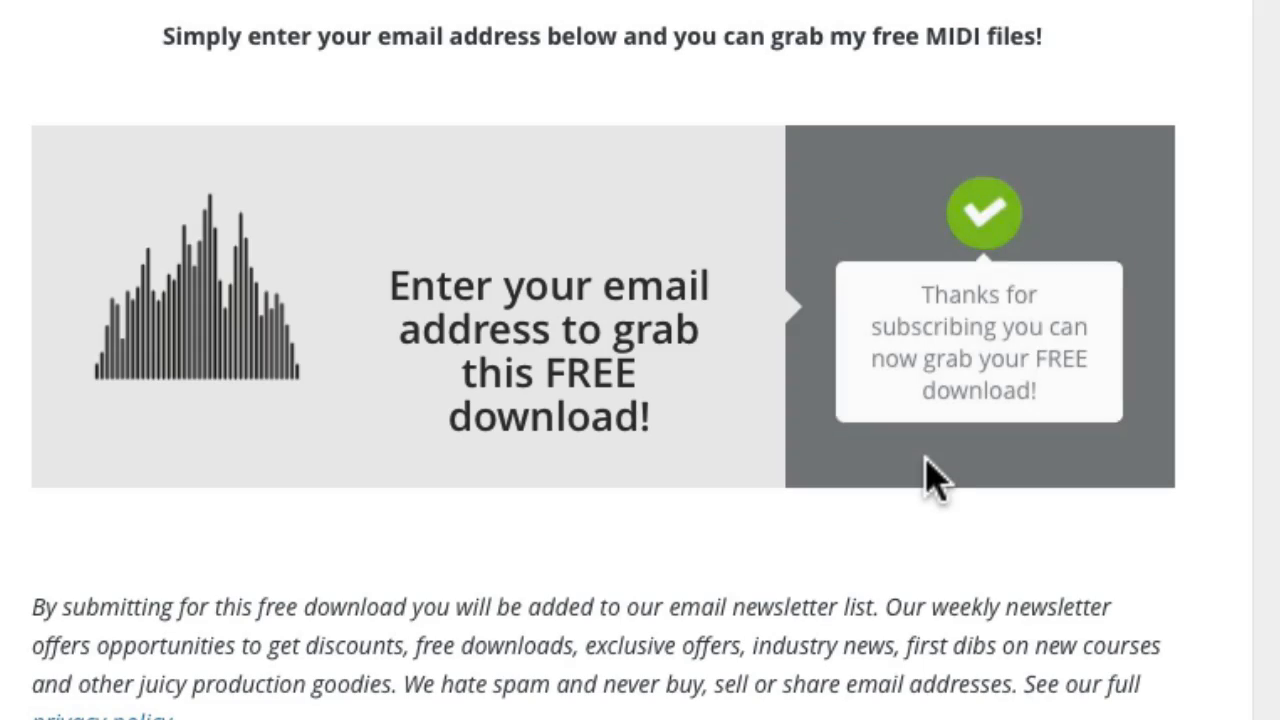
click(830, 293)
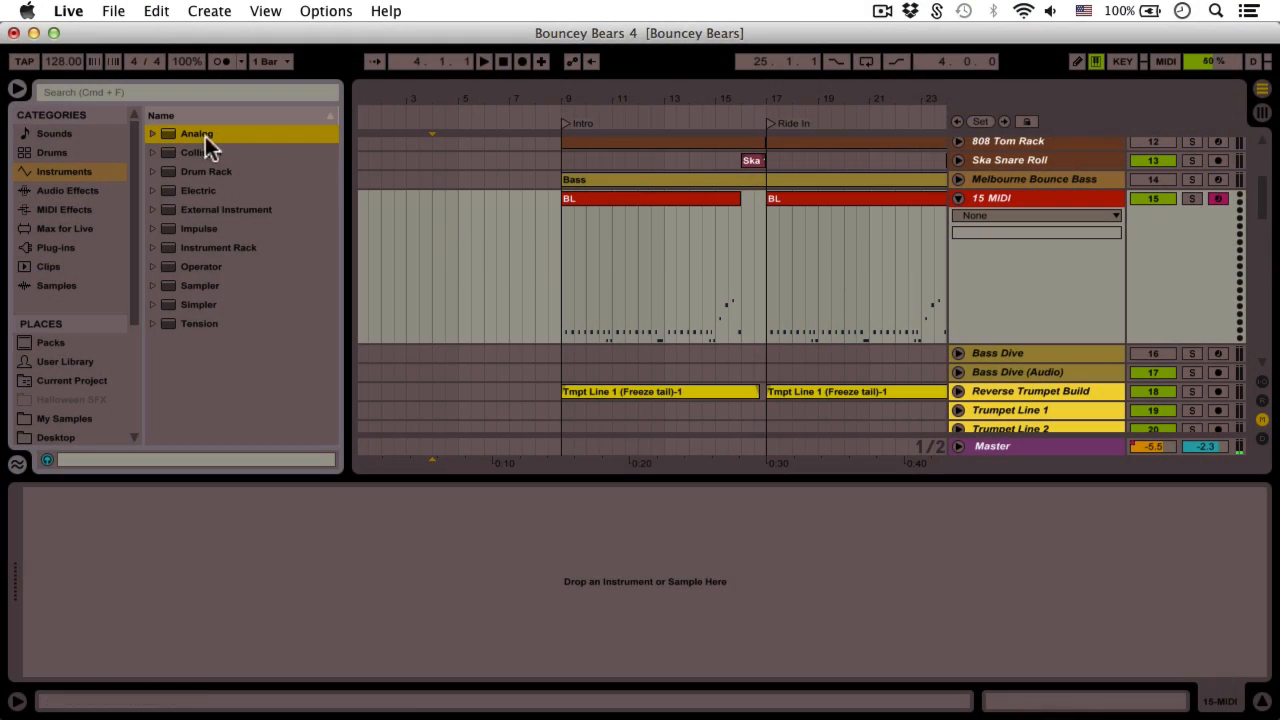
Add Analog on a new MIDI track, hide the browser, and keep oscillator 1 on saw
drag(205, 136, 528, 277)
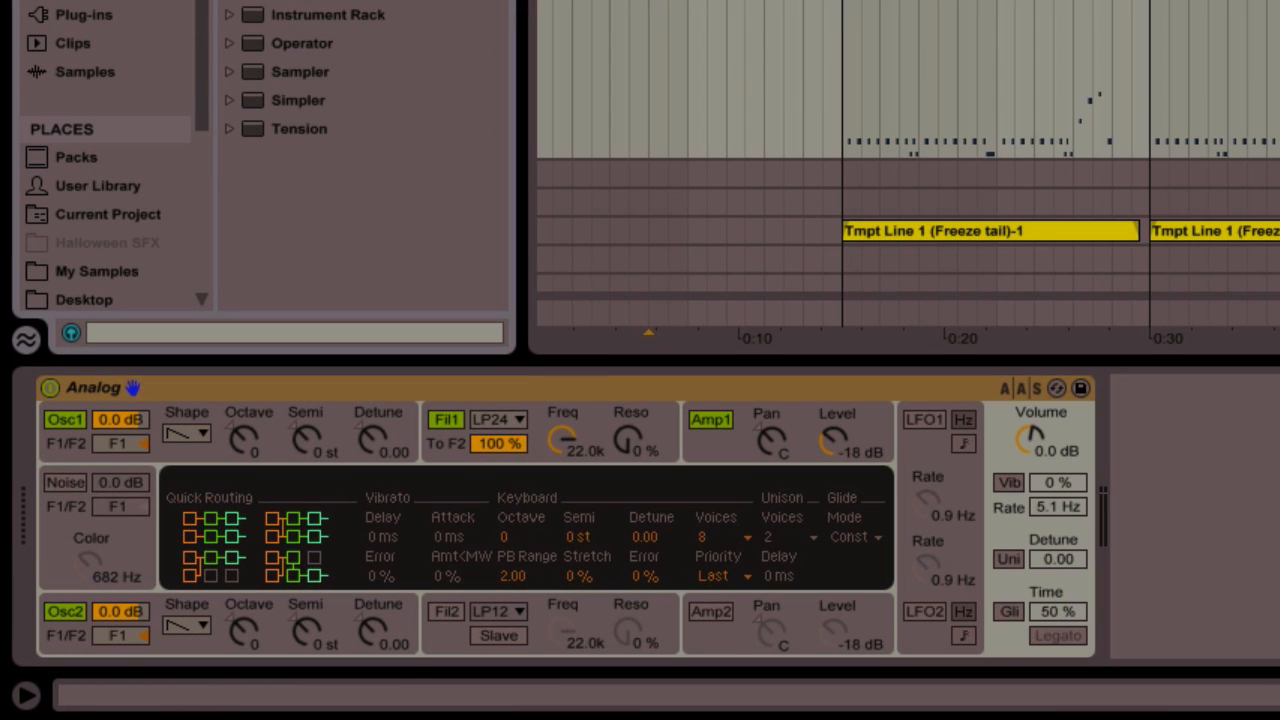
key(alt+super+b)
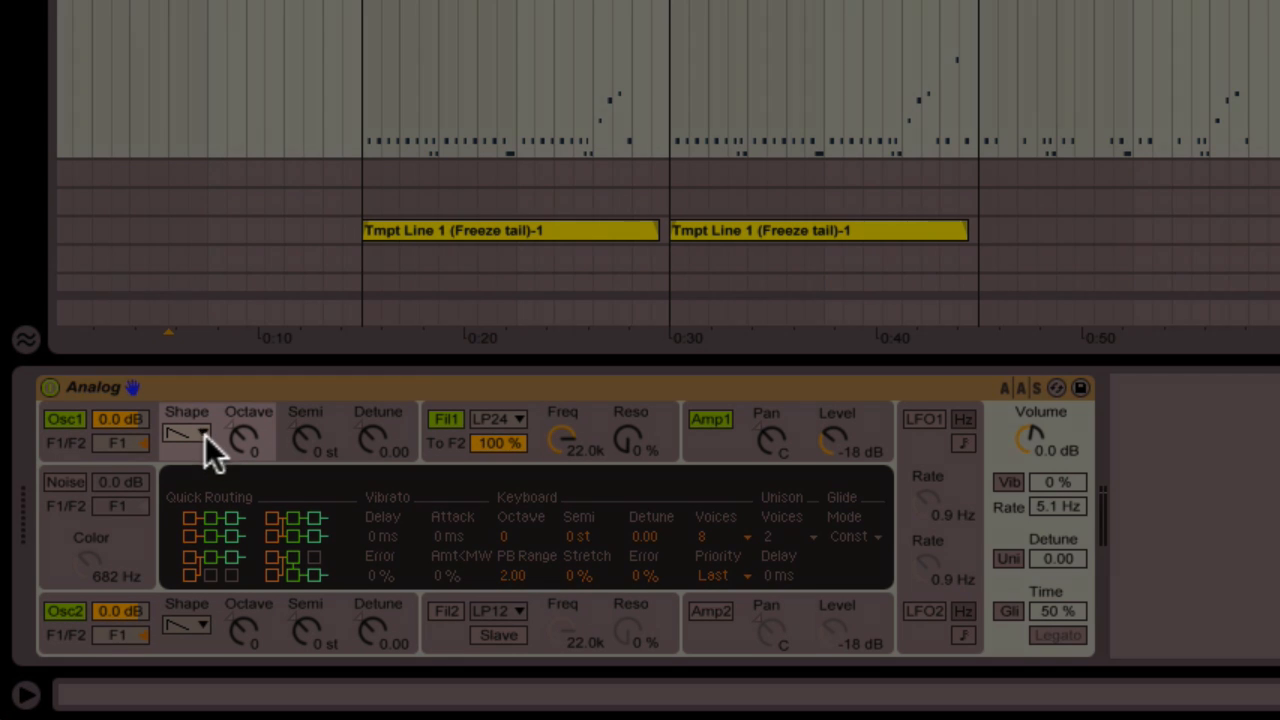
click(200, 433)
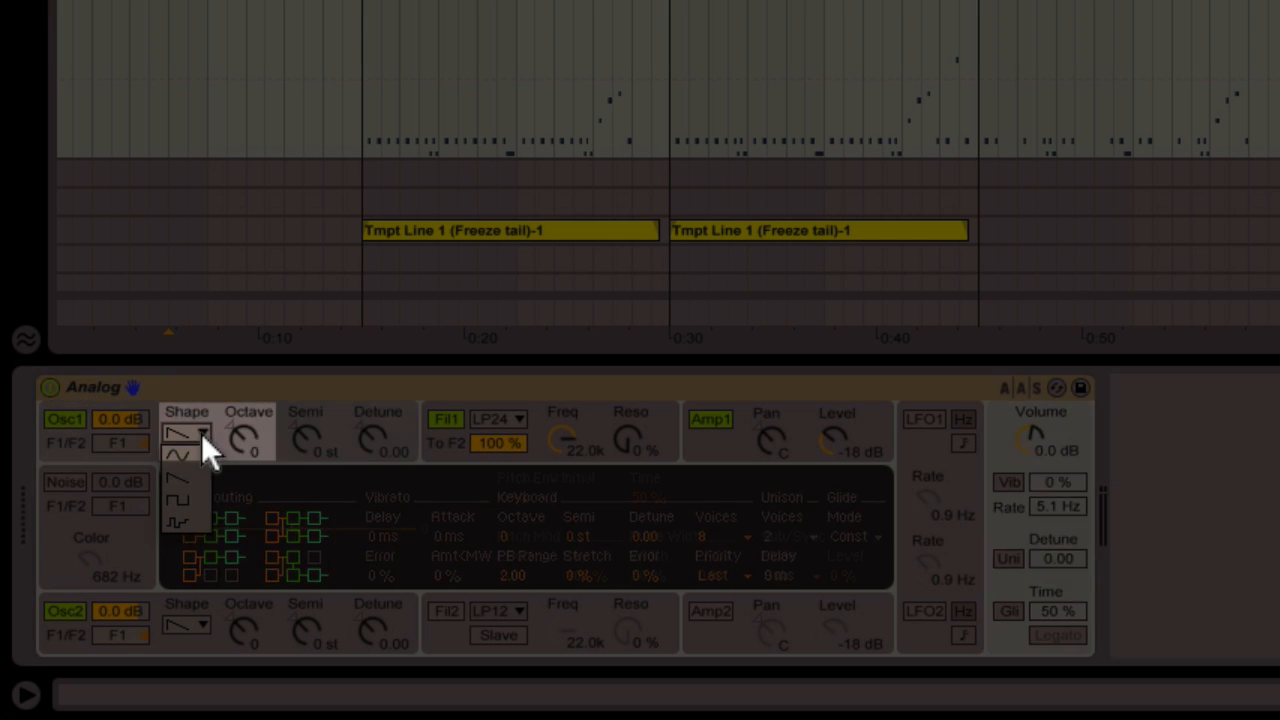
click(197, 470)
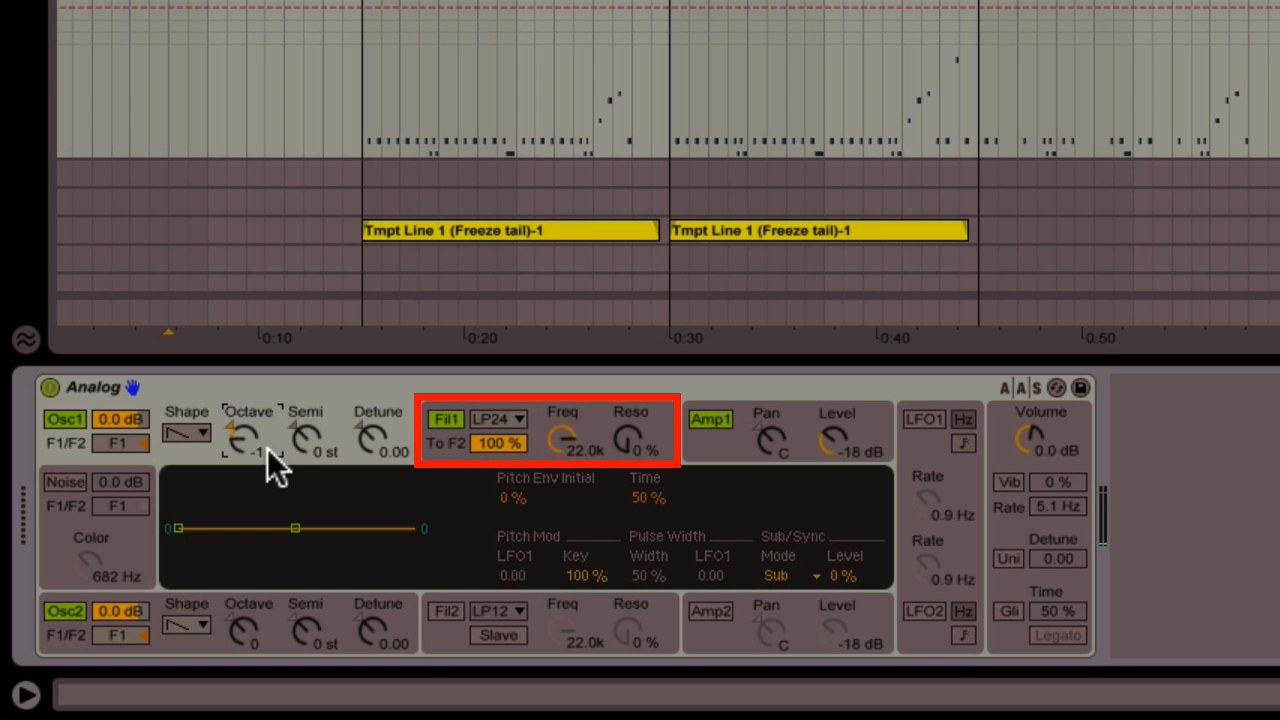
Play the set and set Analog's filter 1 to 190 Hz cutoff with 20% resonance
click(531, 448)
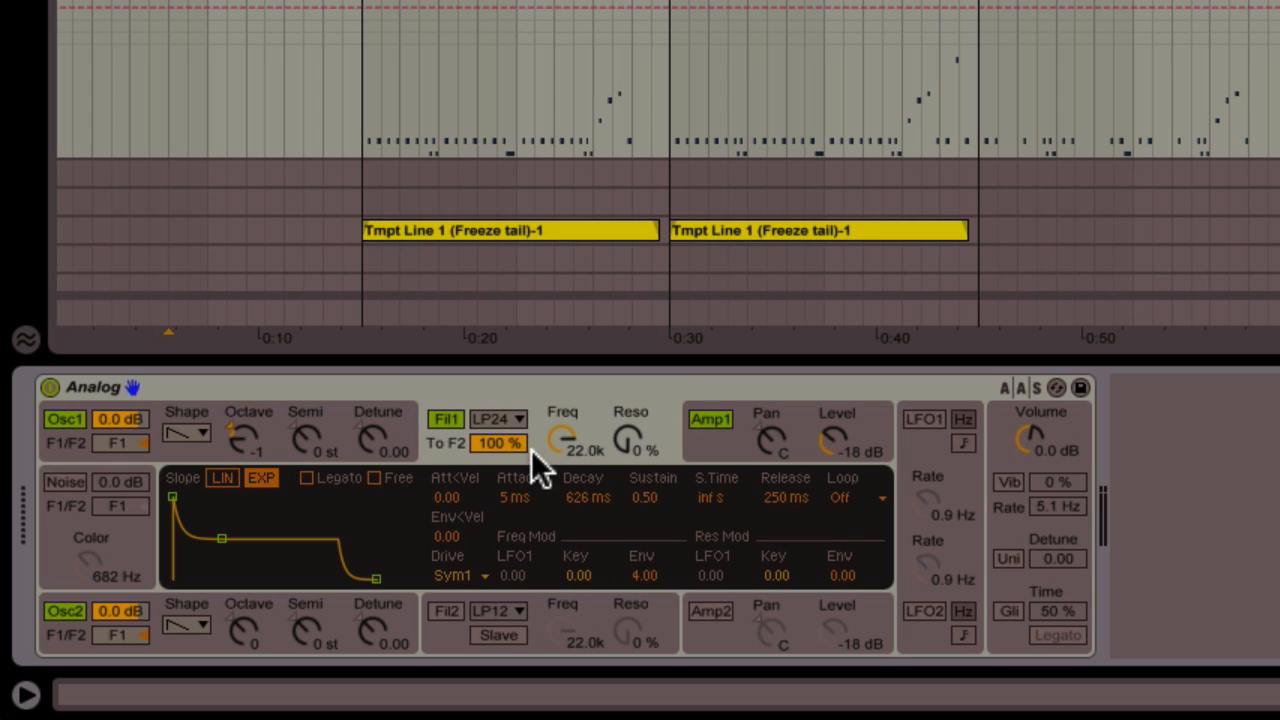
key(space)
drag(562, 437, 562, 531)
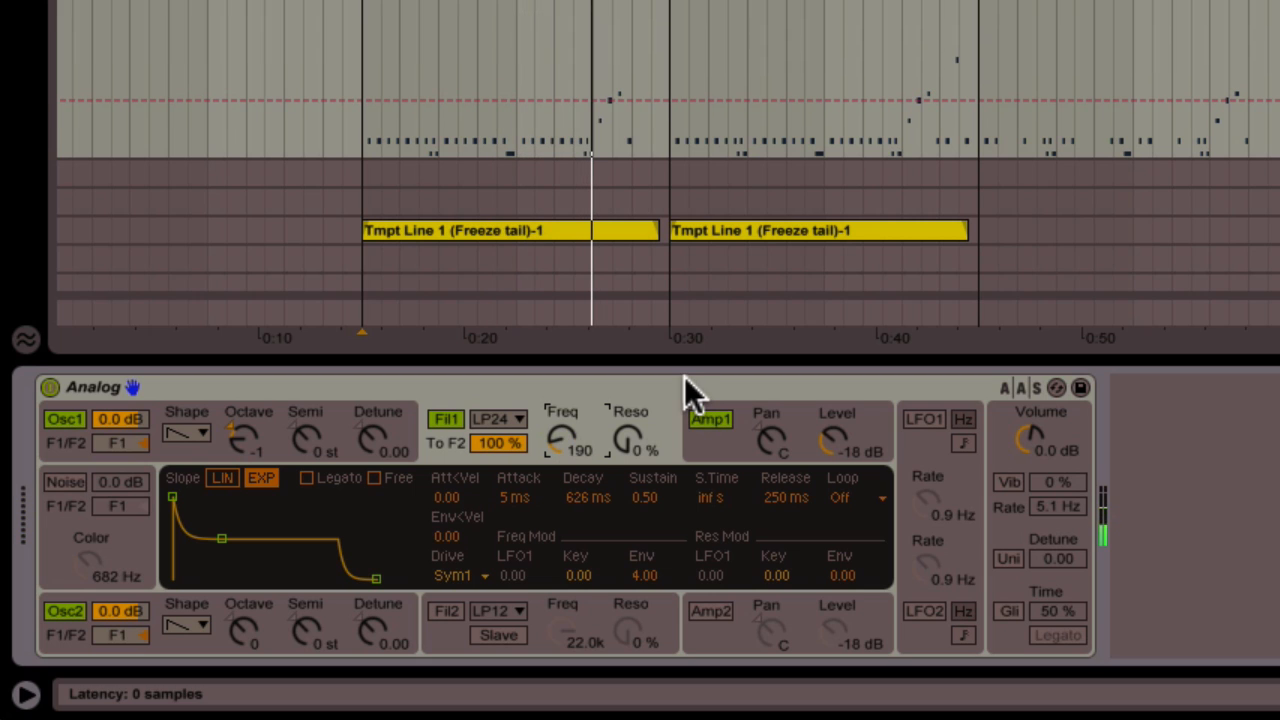
mouse_move(634, 438)
mouse_down()
mouse_move(632, 410)
mouse_move(632, 422)
mouse_up()
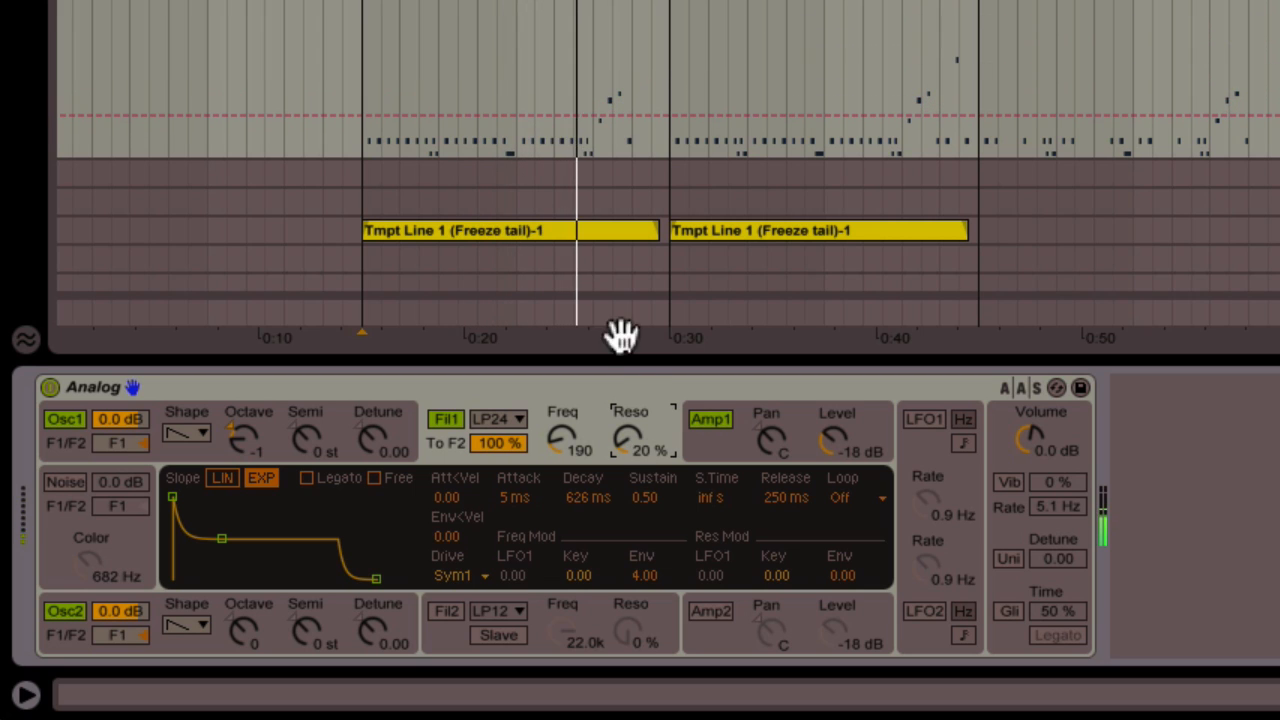
click(617, 390)
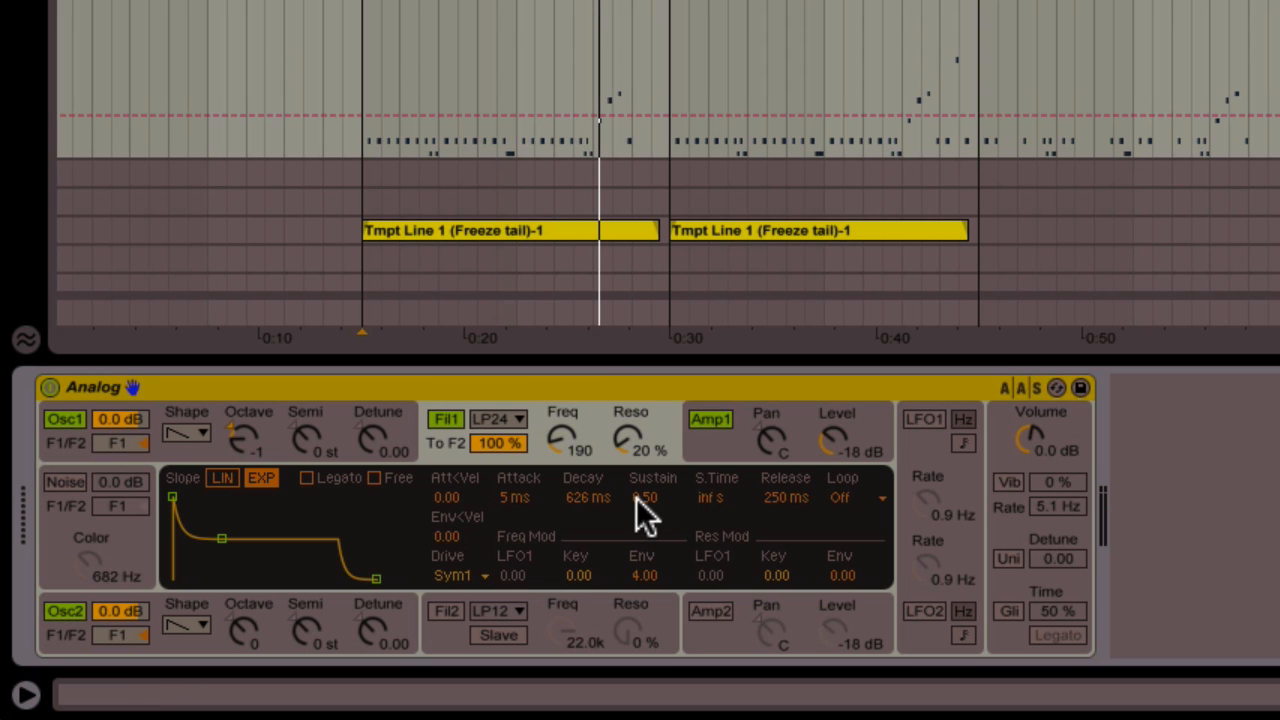
Set the filter envelope sustain to 0.00 and its decay to 301 ms
drag(637, 497, 603, 501)
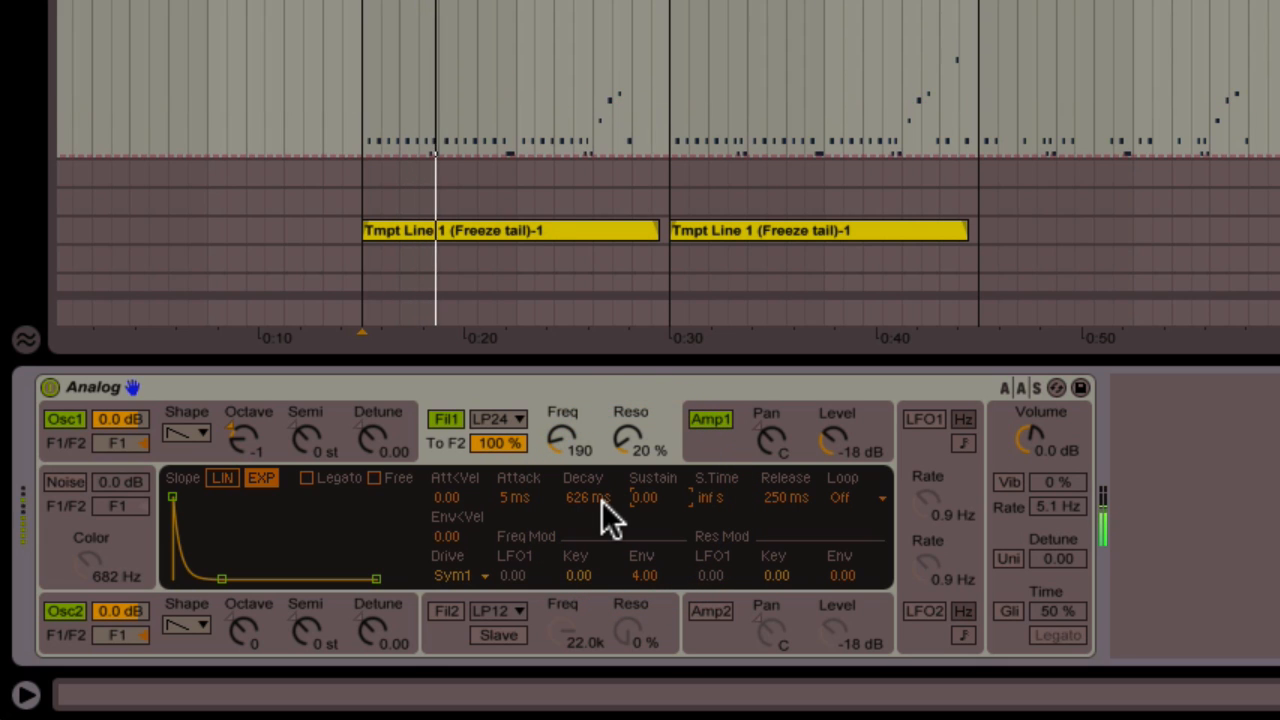
click(590, 499)
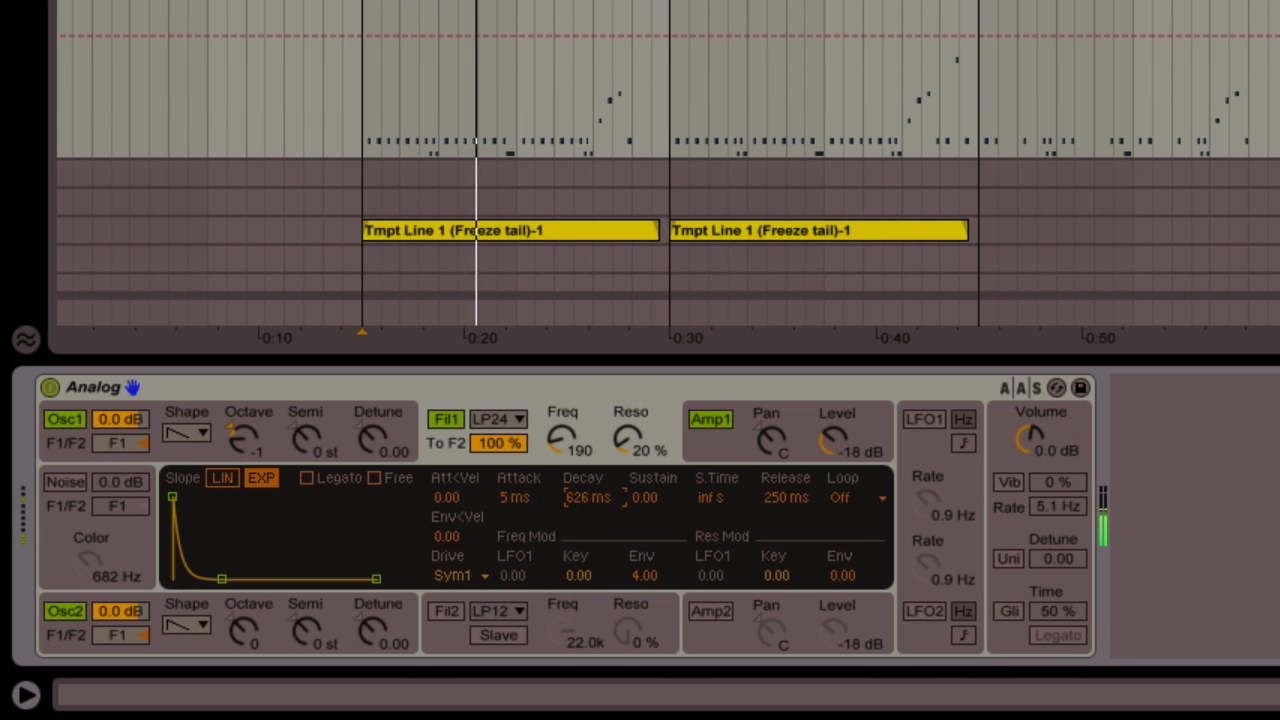
drag(590, 499, 590, 519)
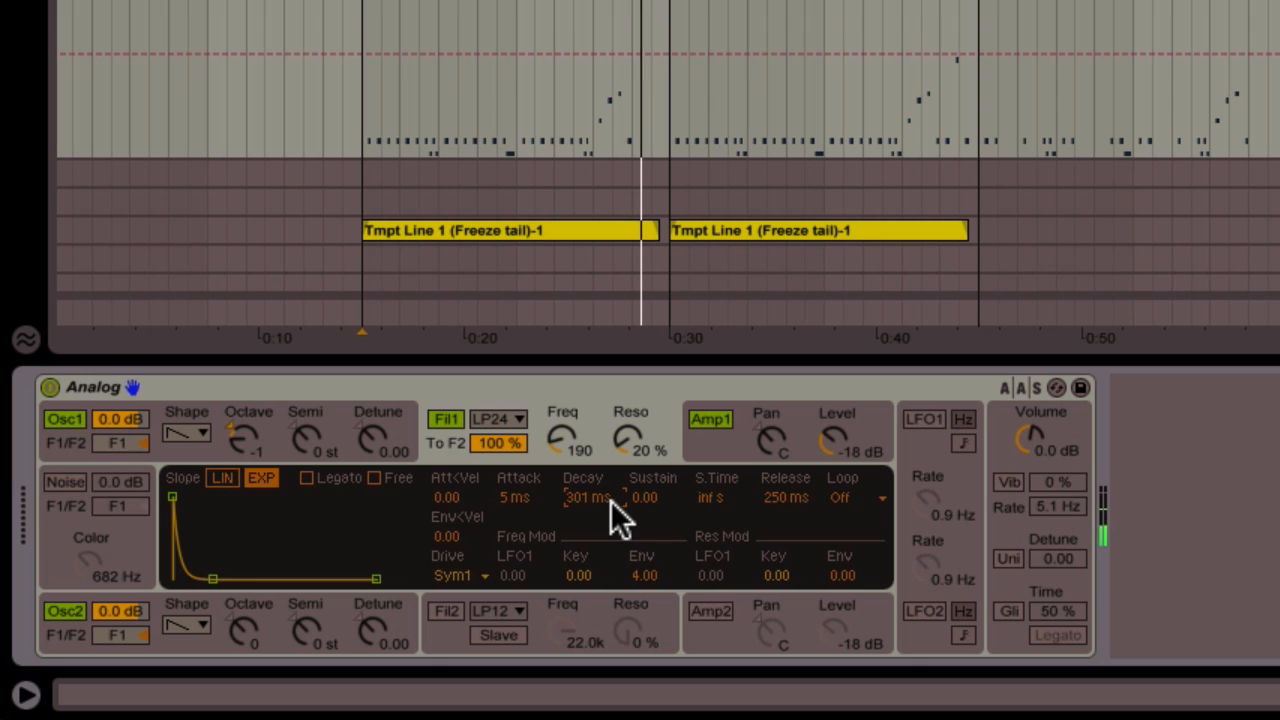
click(723, 450)
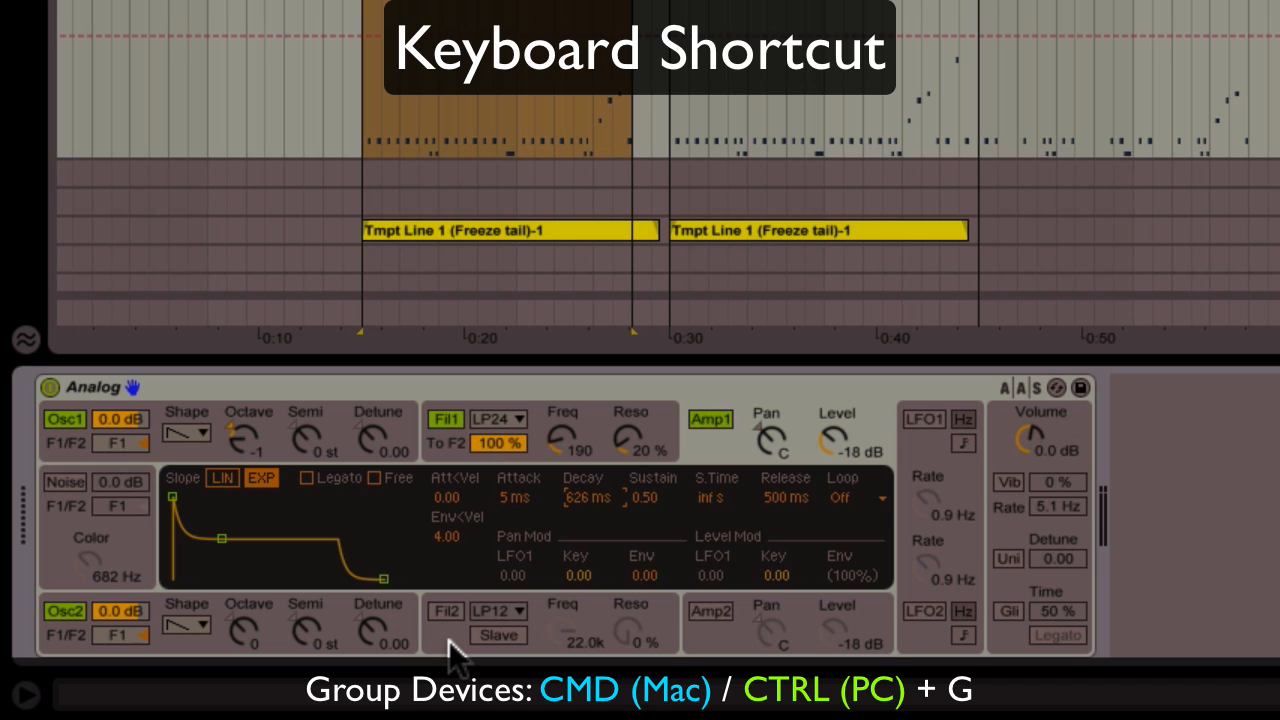
Group Analog into an Instrument Rack and reveal its eight macro knobs
click(656, 388)
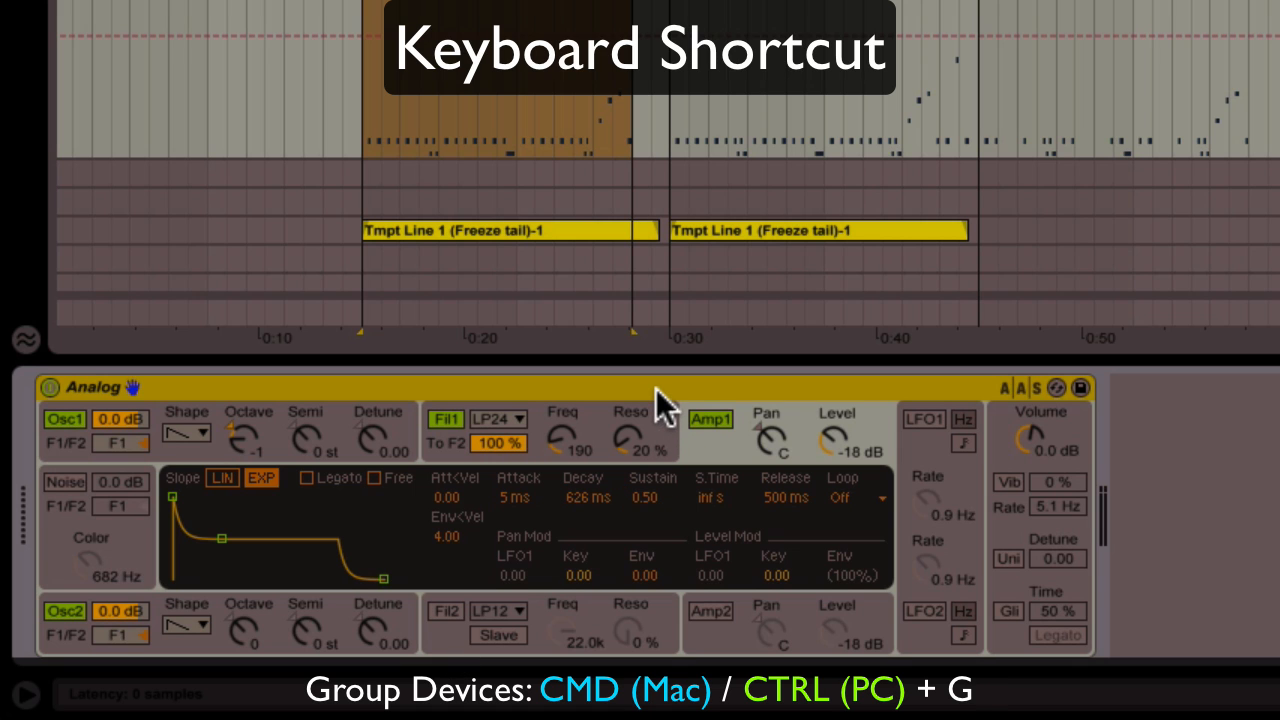
right_click(656, 388)
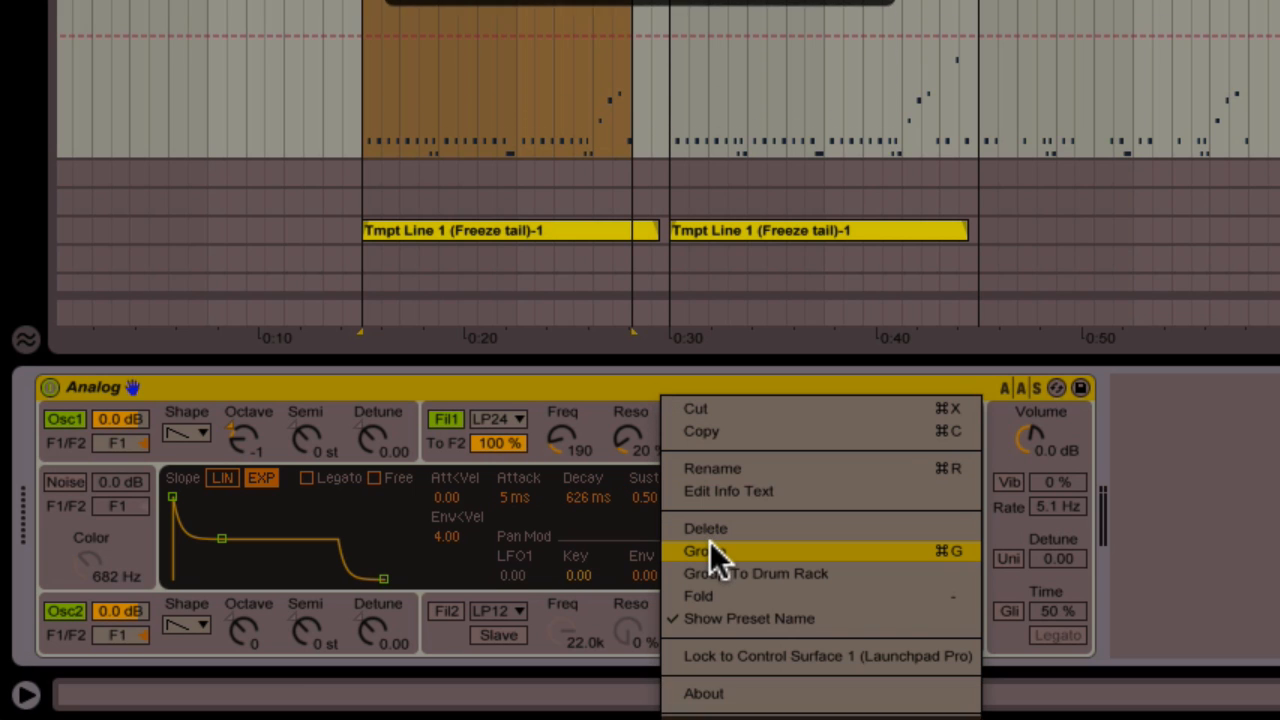
click(726, 550)
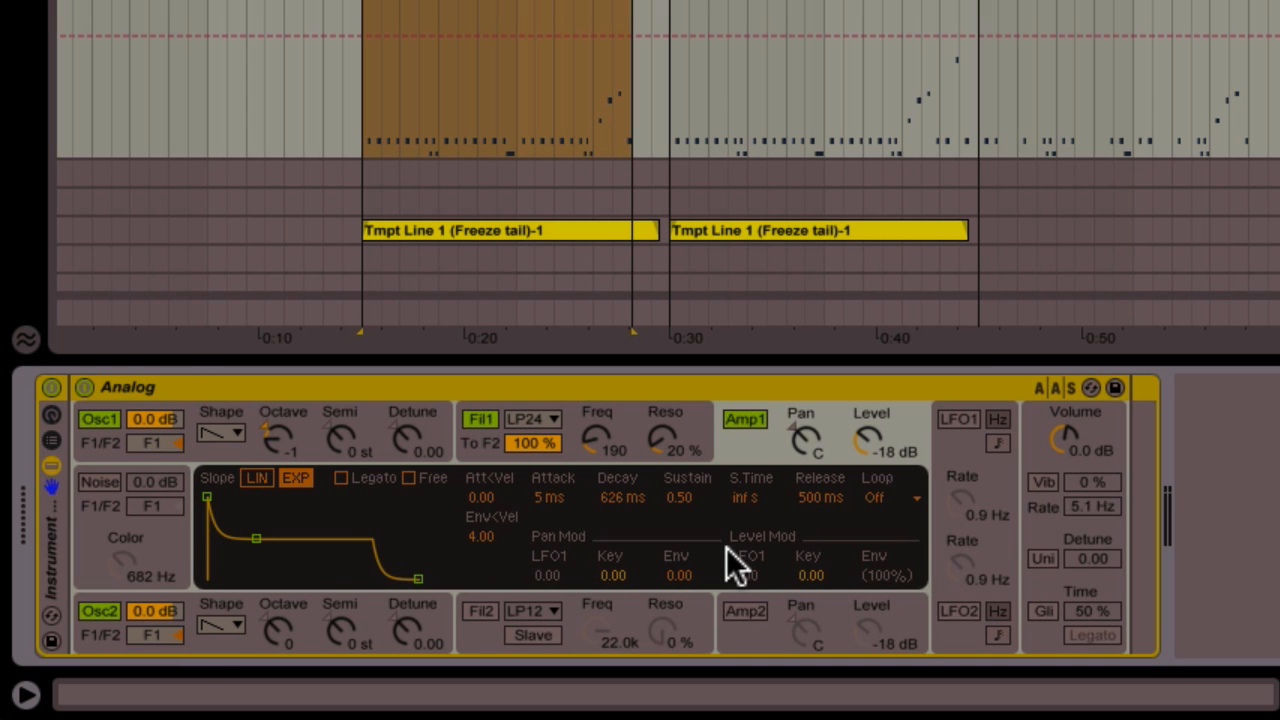
click(53, 415)
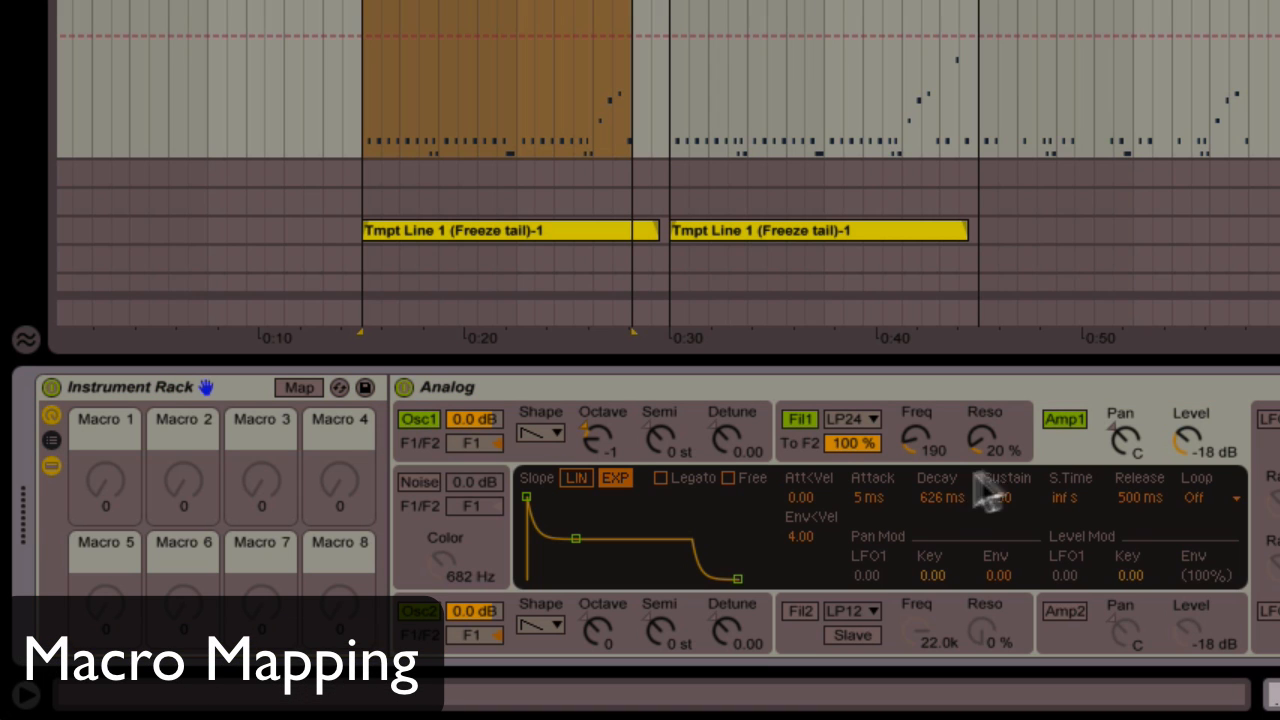
Map the amp decay to Macro 1, named Decay, and filter 1's cutoff to Macro 2
right_click(936, 502)
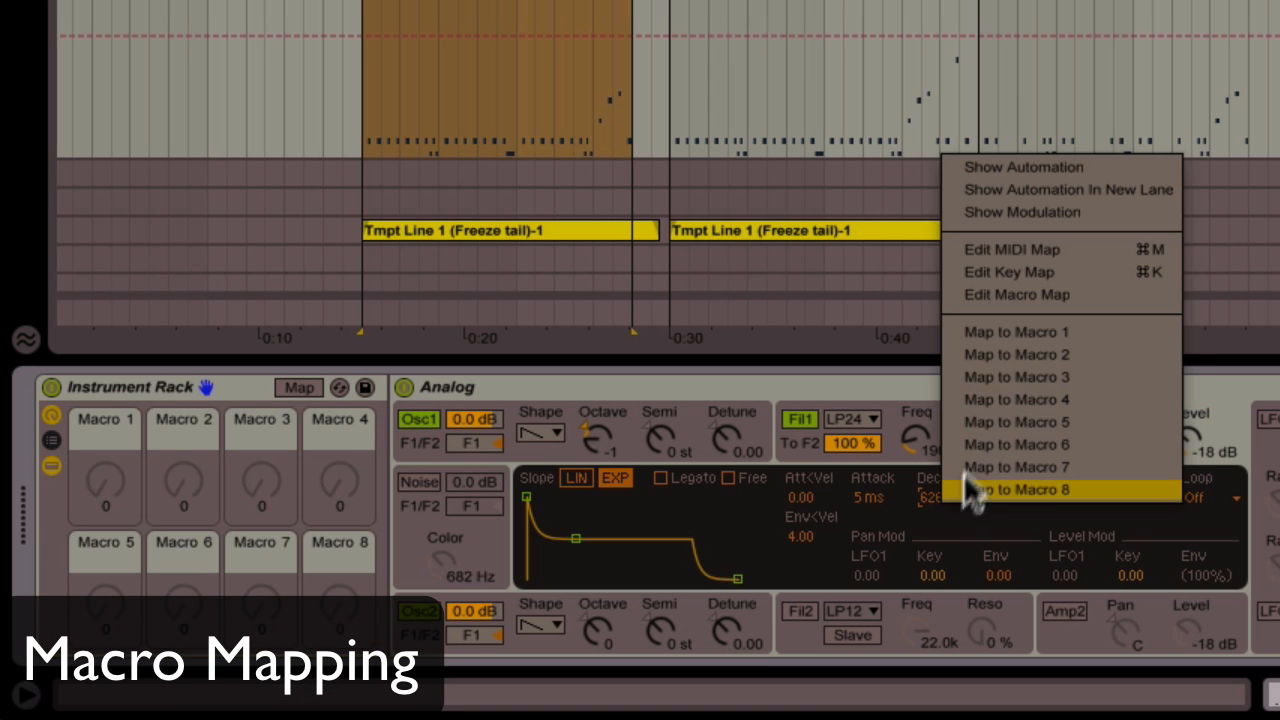
click(992, 337)
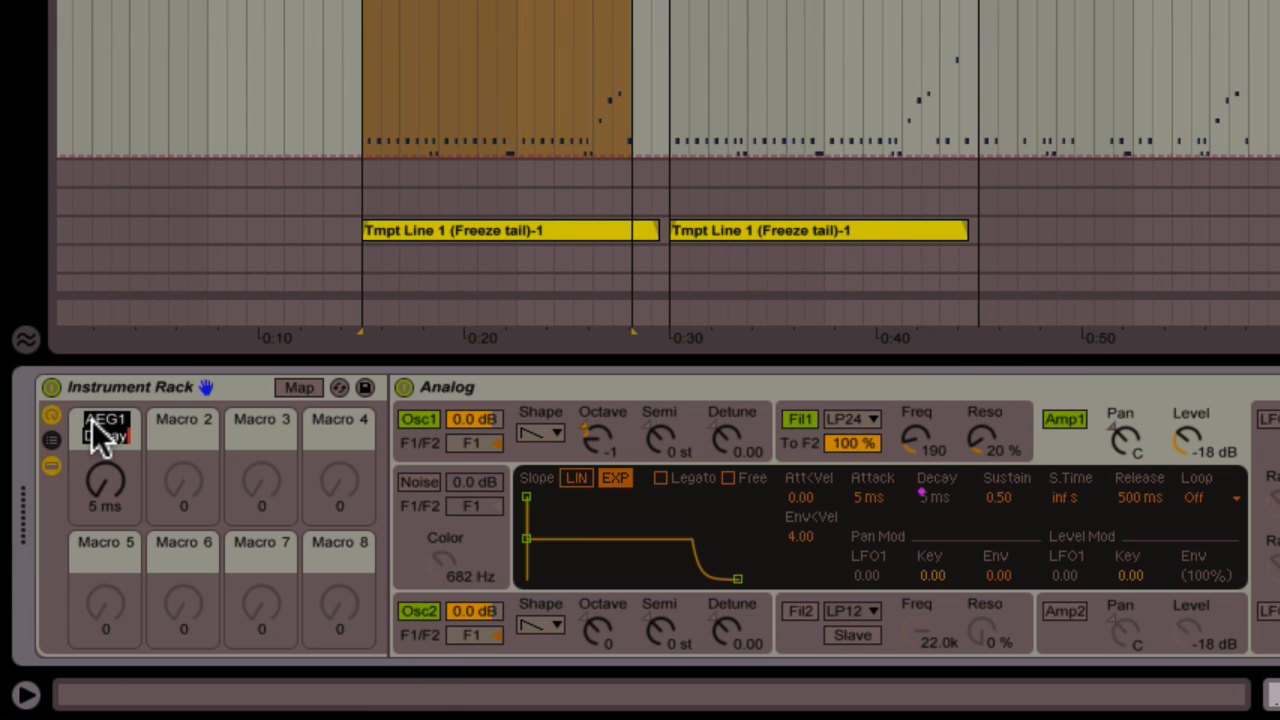
text(Decay)
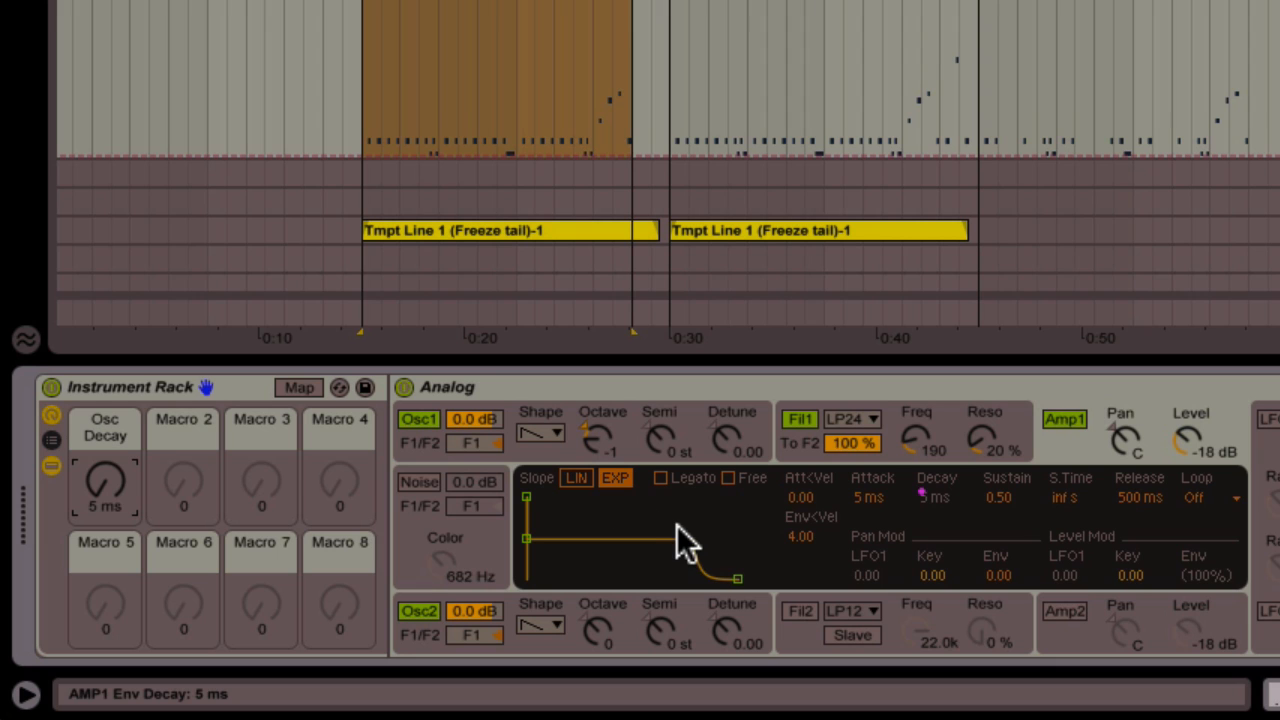
click(962, 440)
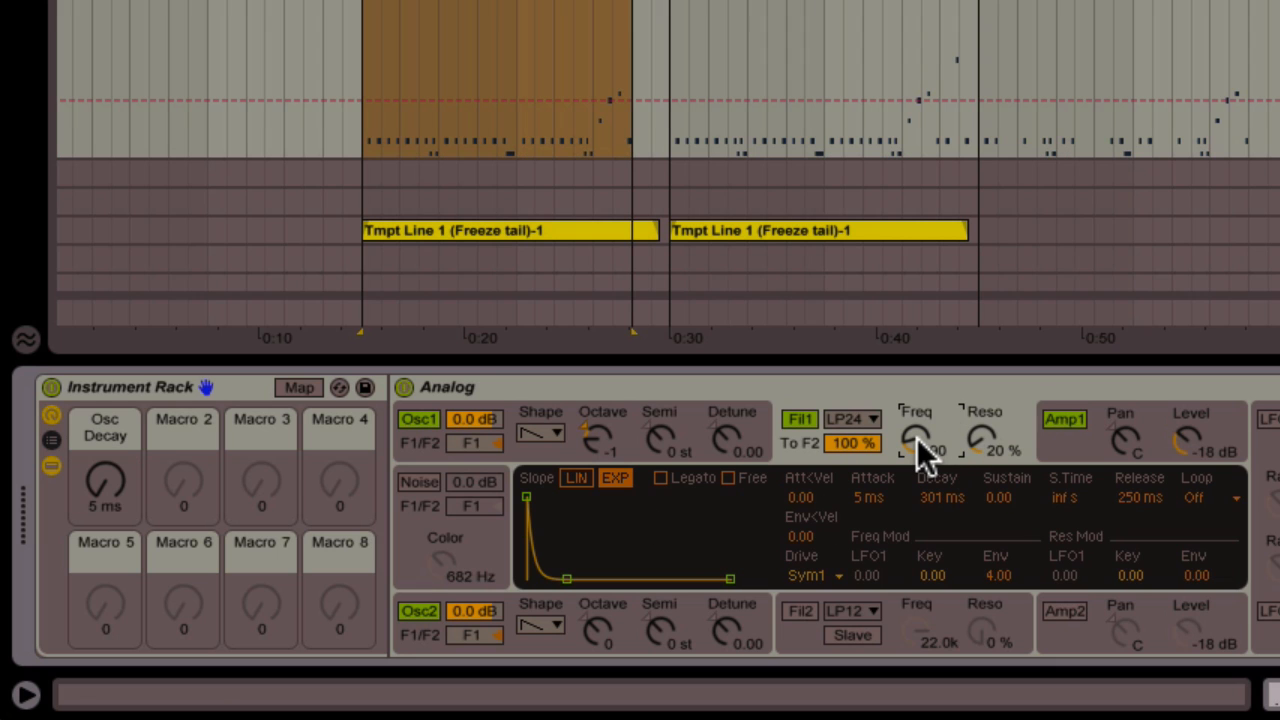
right_click(917, 438)
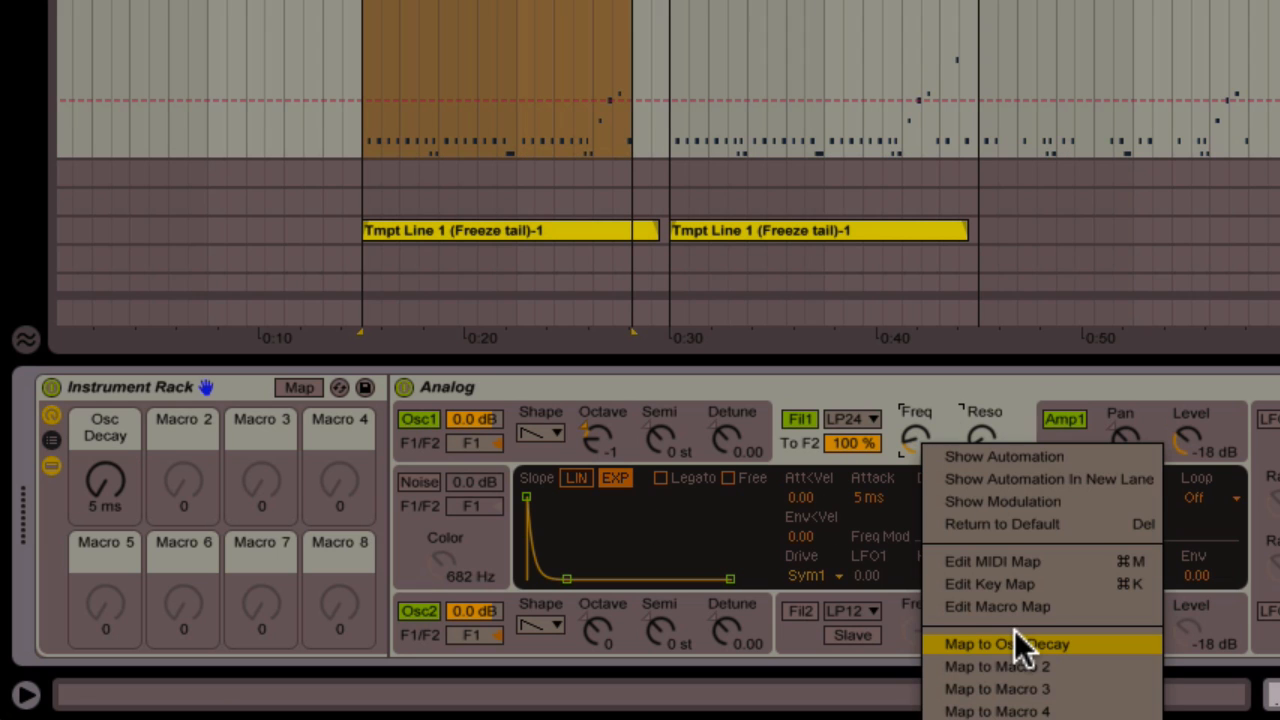
click(1020, 667)
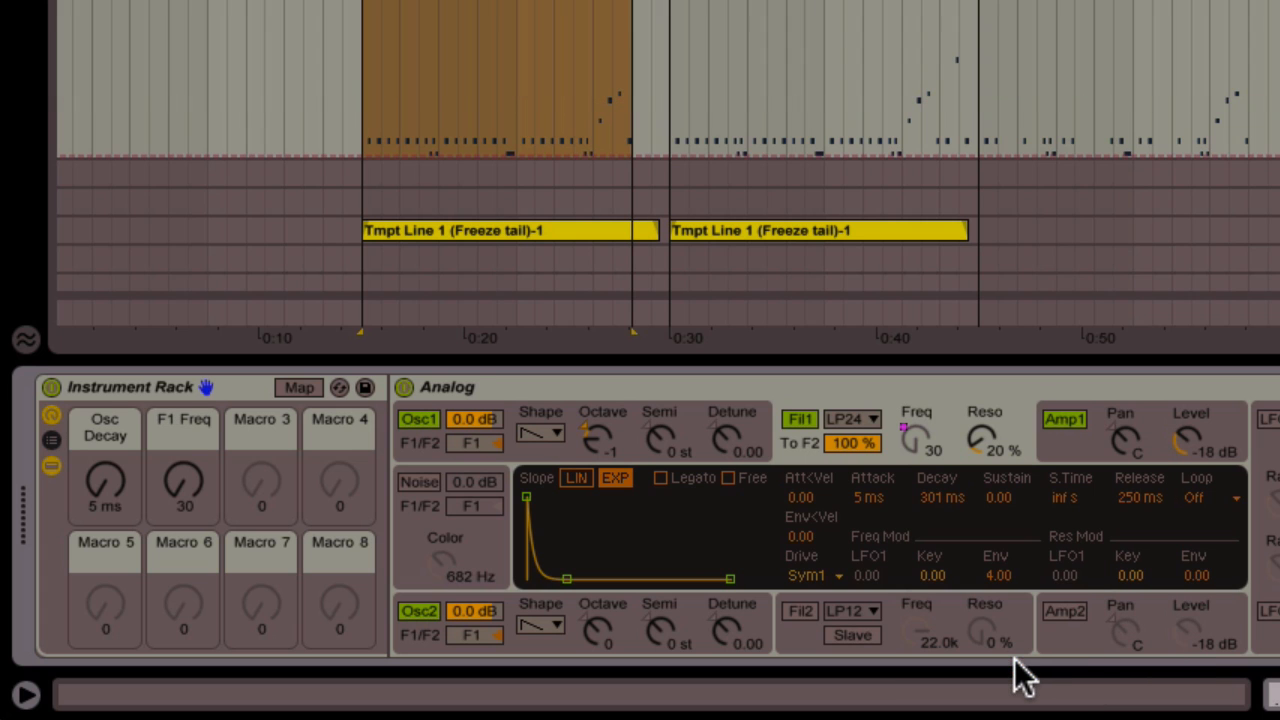
Play the clip and set F1 Freq to 188 and Osc Decay to about 311 ms
key(space)
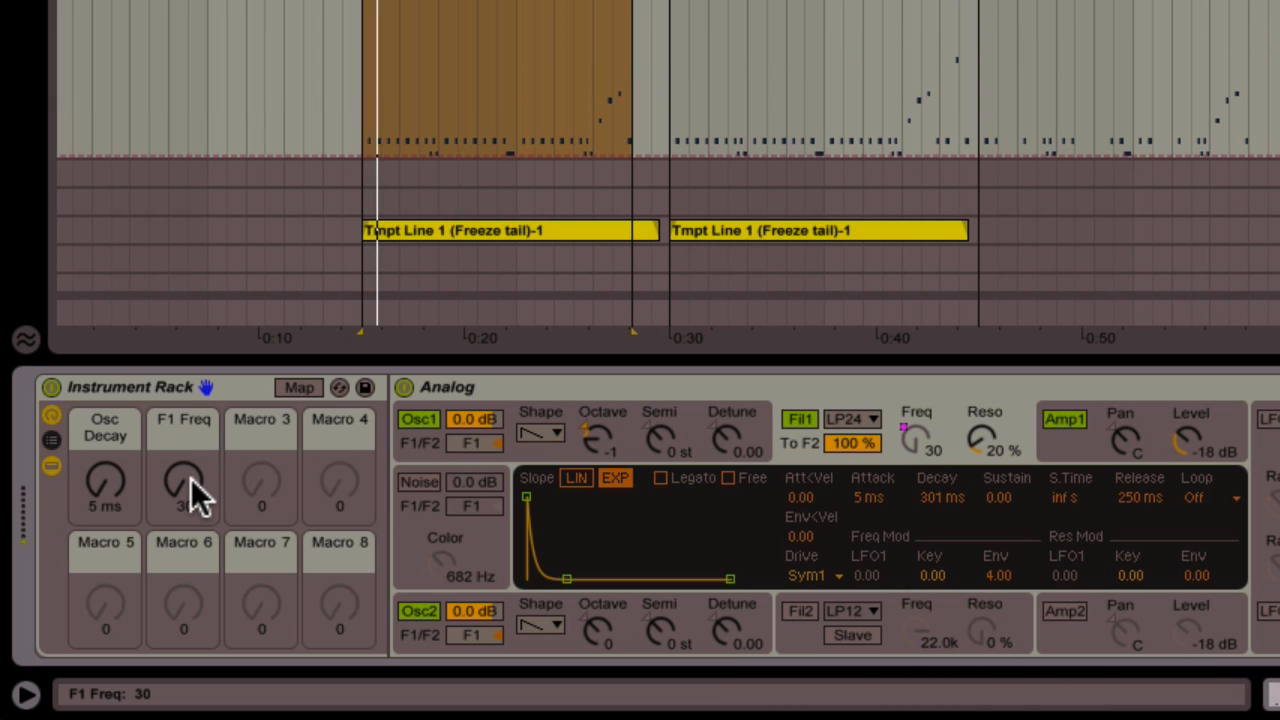
drag(191, 478, 191, 391)
mouse_move(105, 480)
mouse_down()
mouse_move(105, 413)
mouse_move(105, 430)
mouse_move(122, 432)
mouse_move(122, 473)
mouse_up()
drag(107, 472, 168, 496)
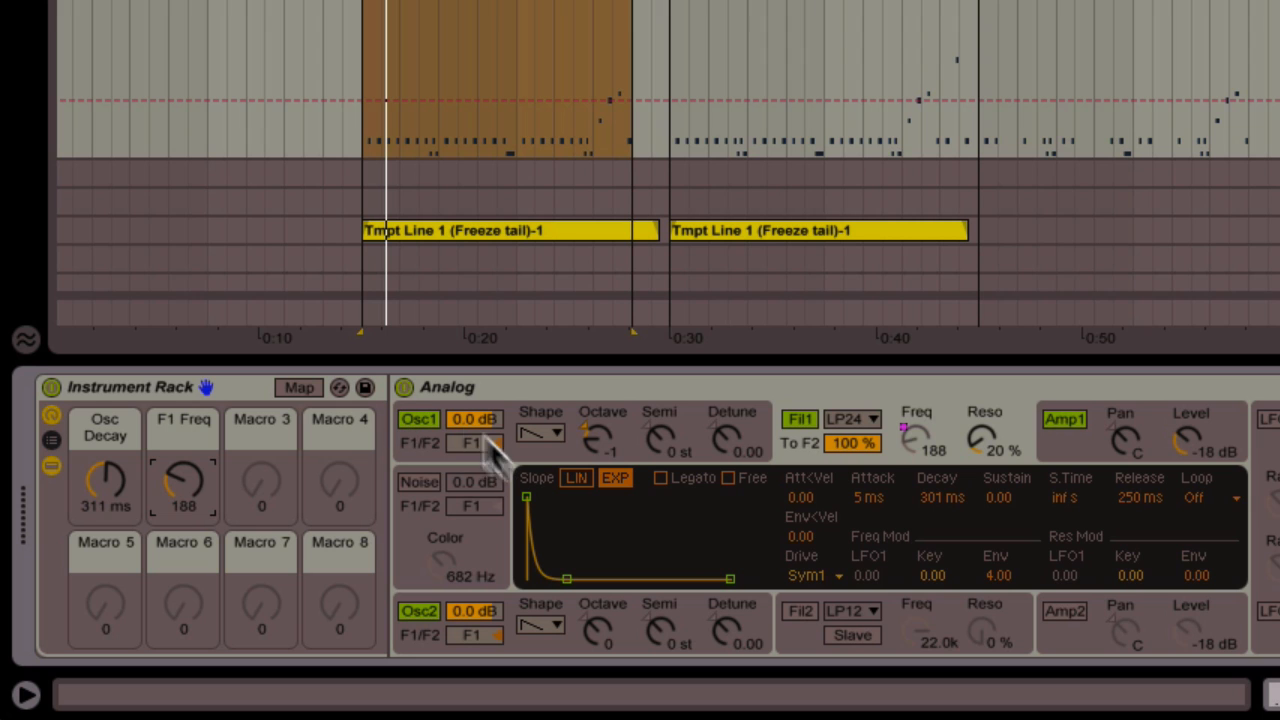
Turn off oscillator 1 and make oscillator 2 a sine routed fully to filter 2
click(435, 414)
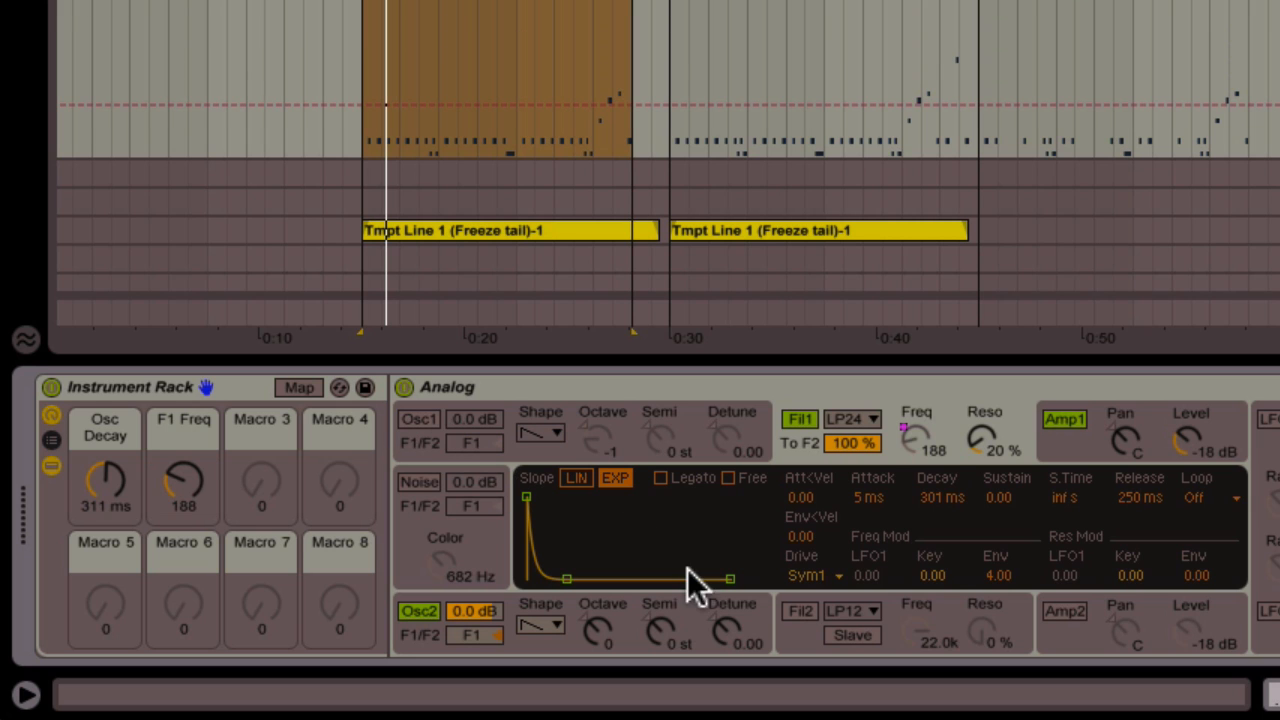
click(686, 612)
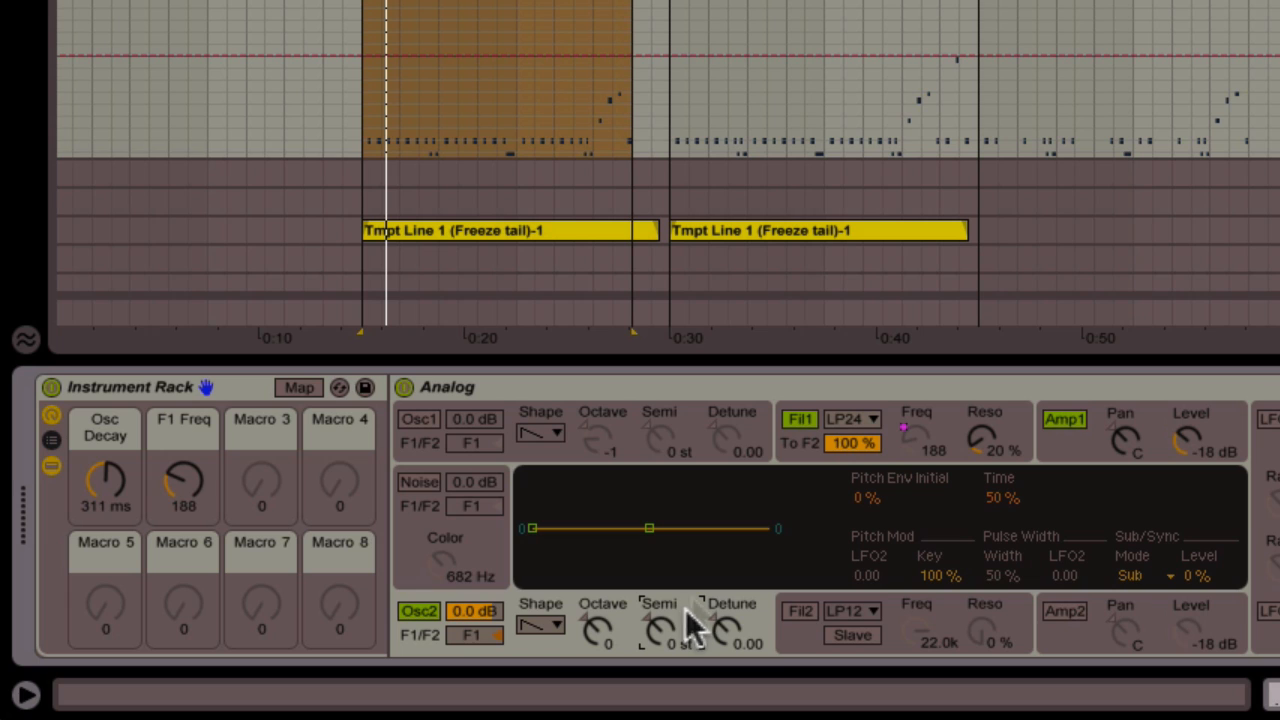
click(543, 625)
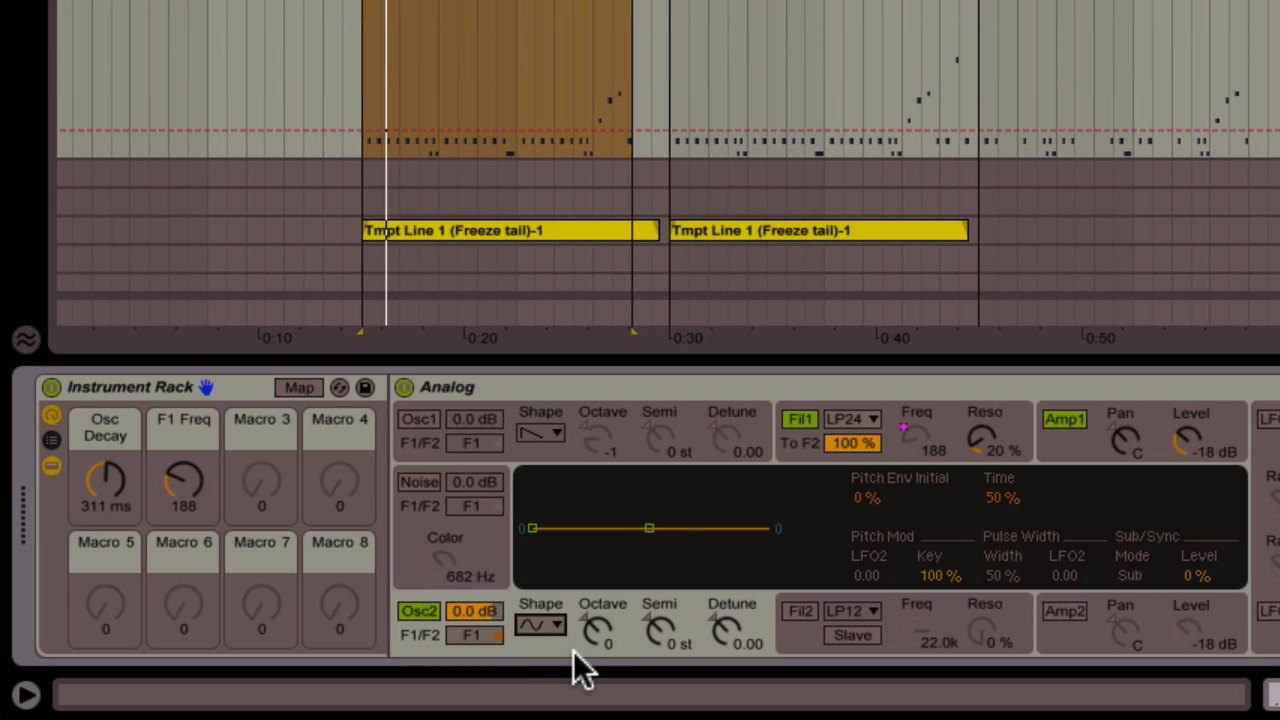
click(597, 630)
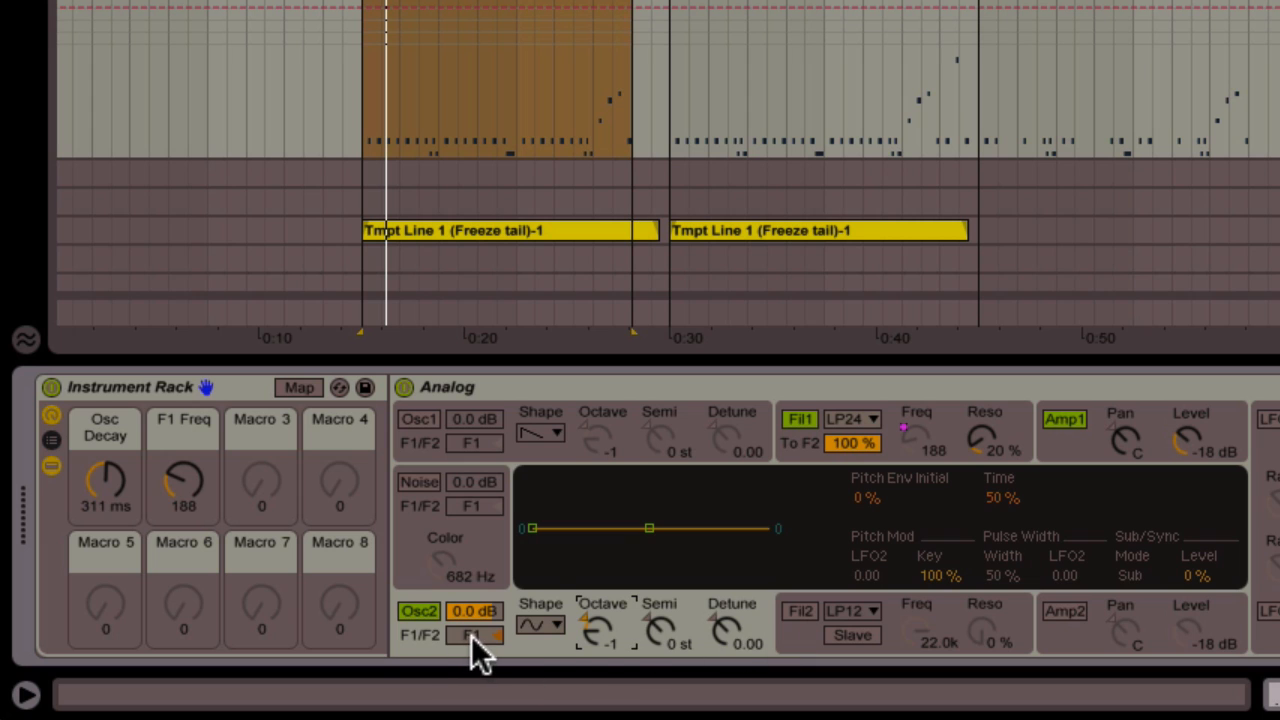
drag(471, 635, 471, 641)
Enable amplifier 2 and filter 2, lowering filter 2's cutoff to about 1.1k
click(1064, 612)
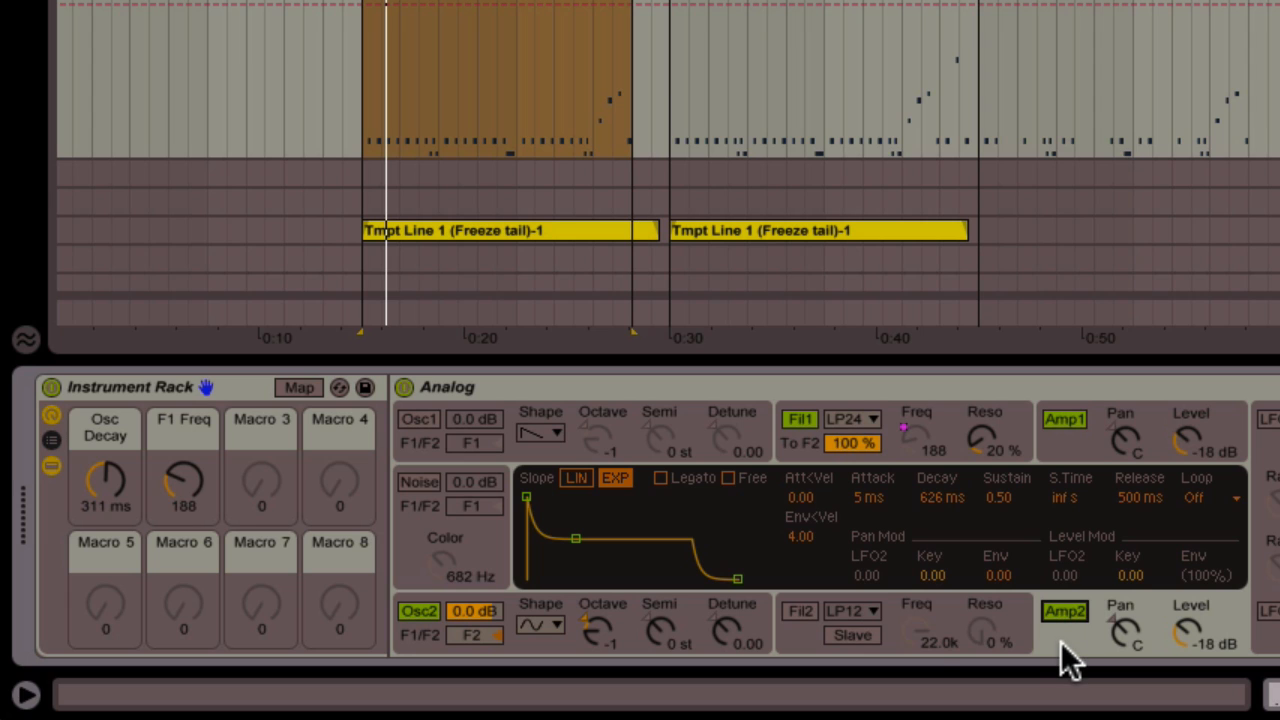
click(800, 611)
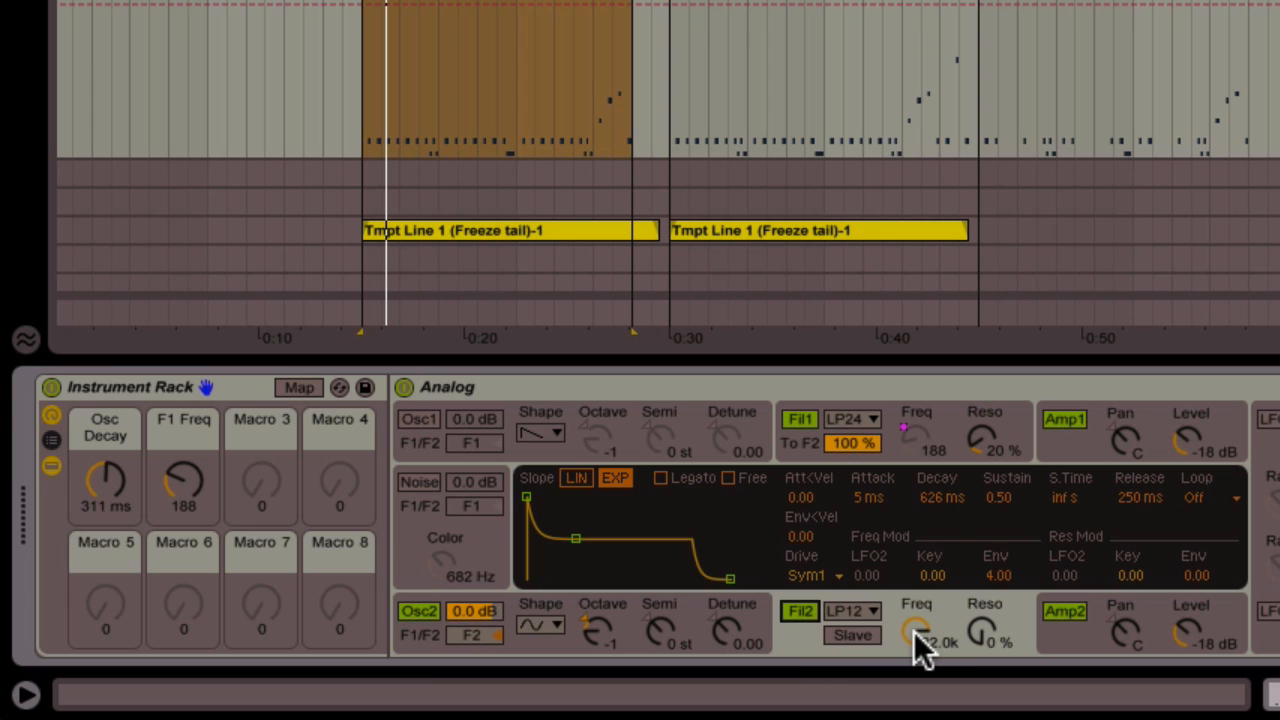
drag(914, 631, 914, 648)
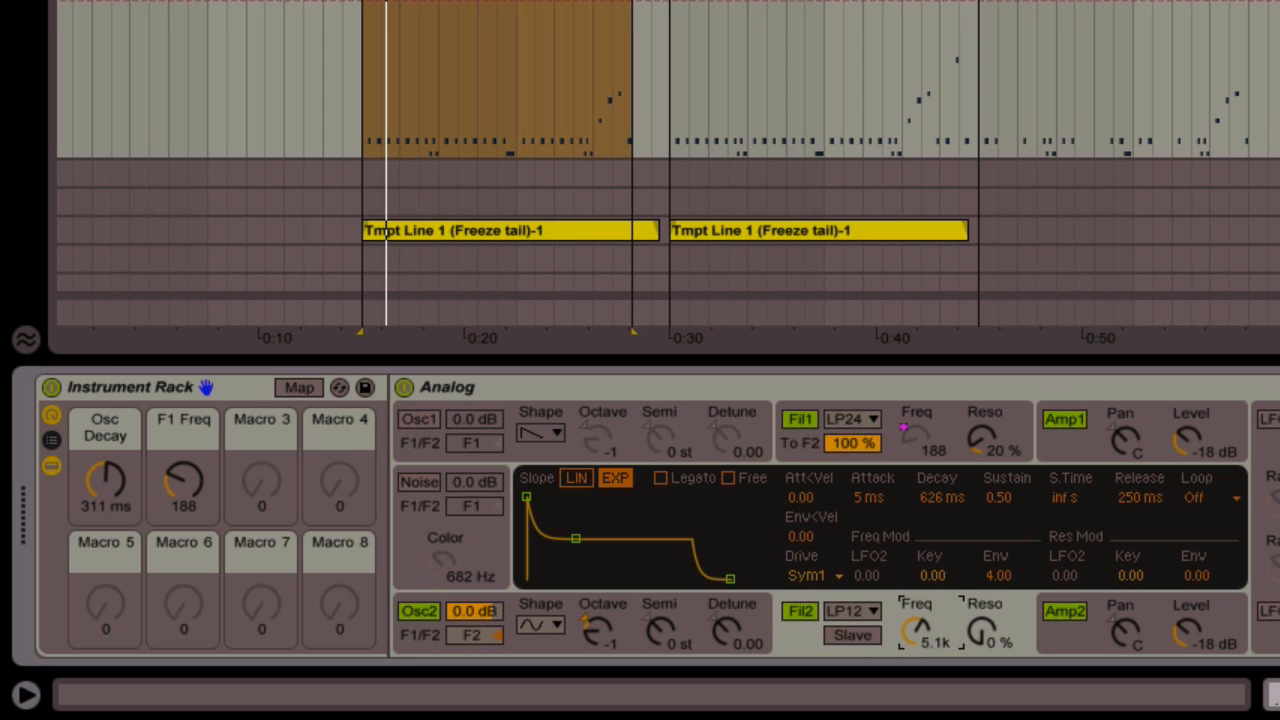
drag(914, 648, 914, 664)
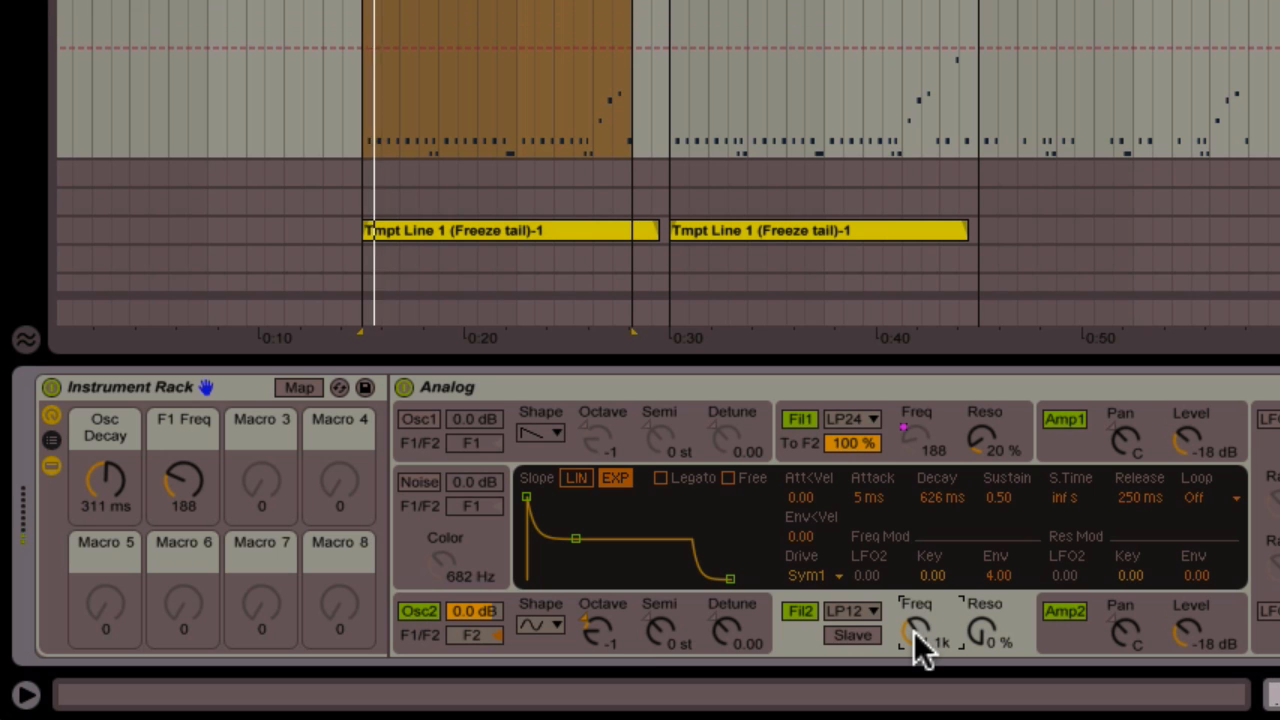
click(790, 611)
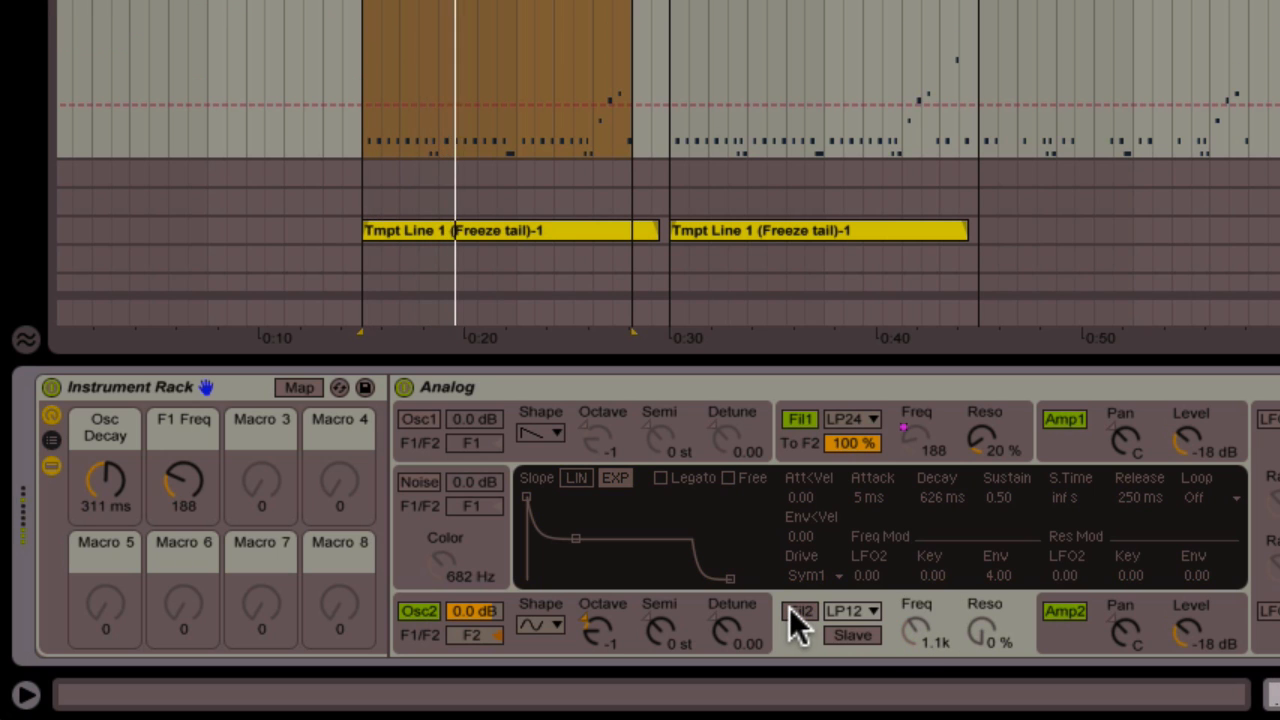
click(794, 612)
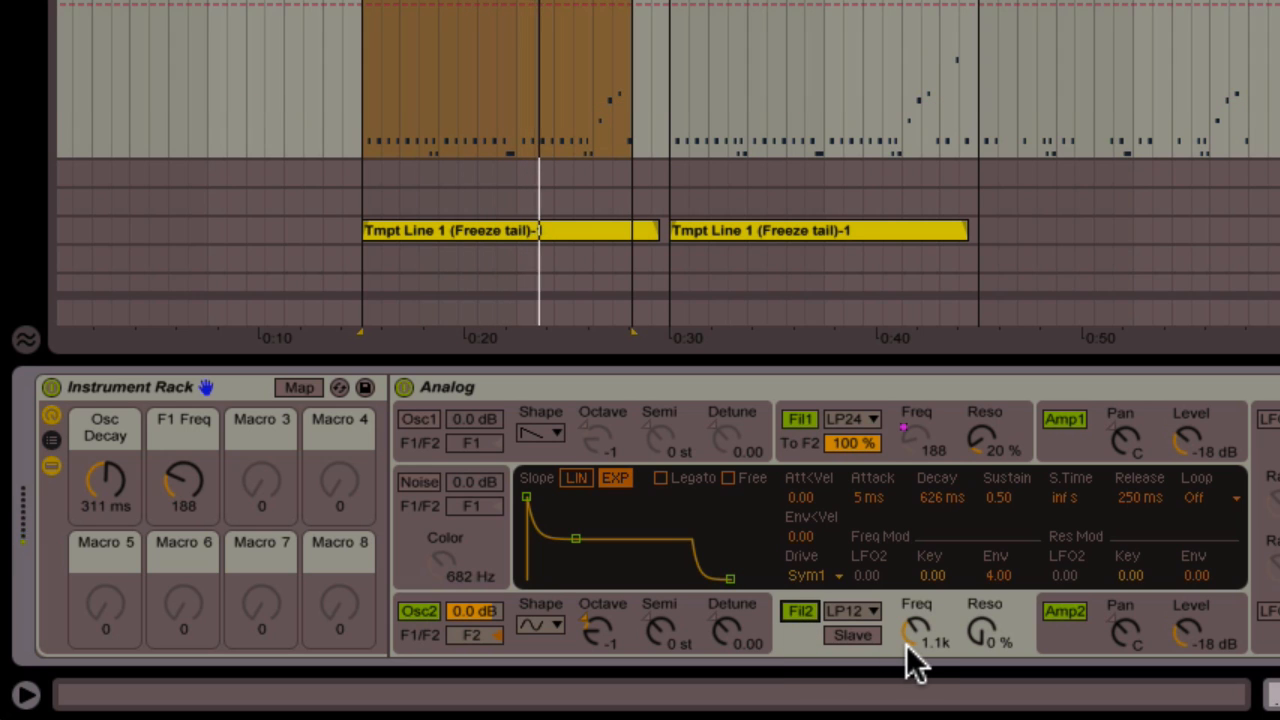
Drop amplifier 2's envelope sustain to 0.00, comparing it against amplifier 1's envelope
click(1056, 626)
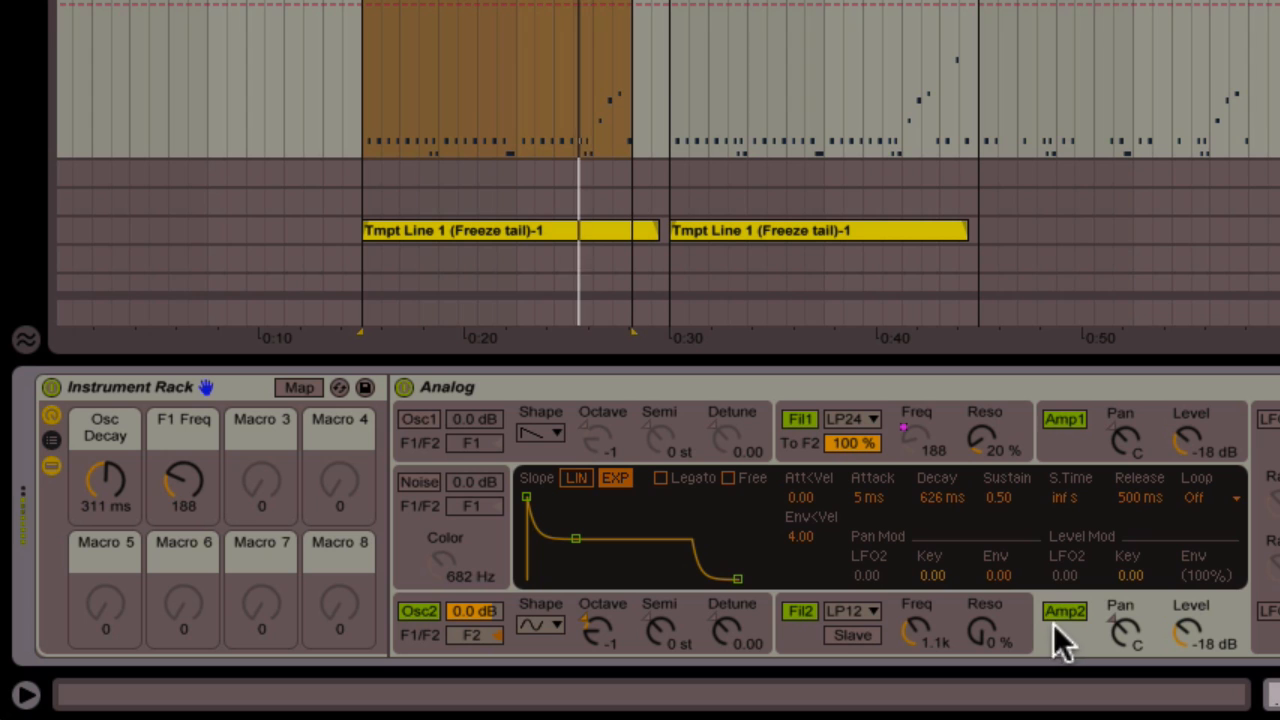
drag(1005, 490, 1005, 550)
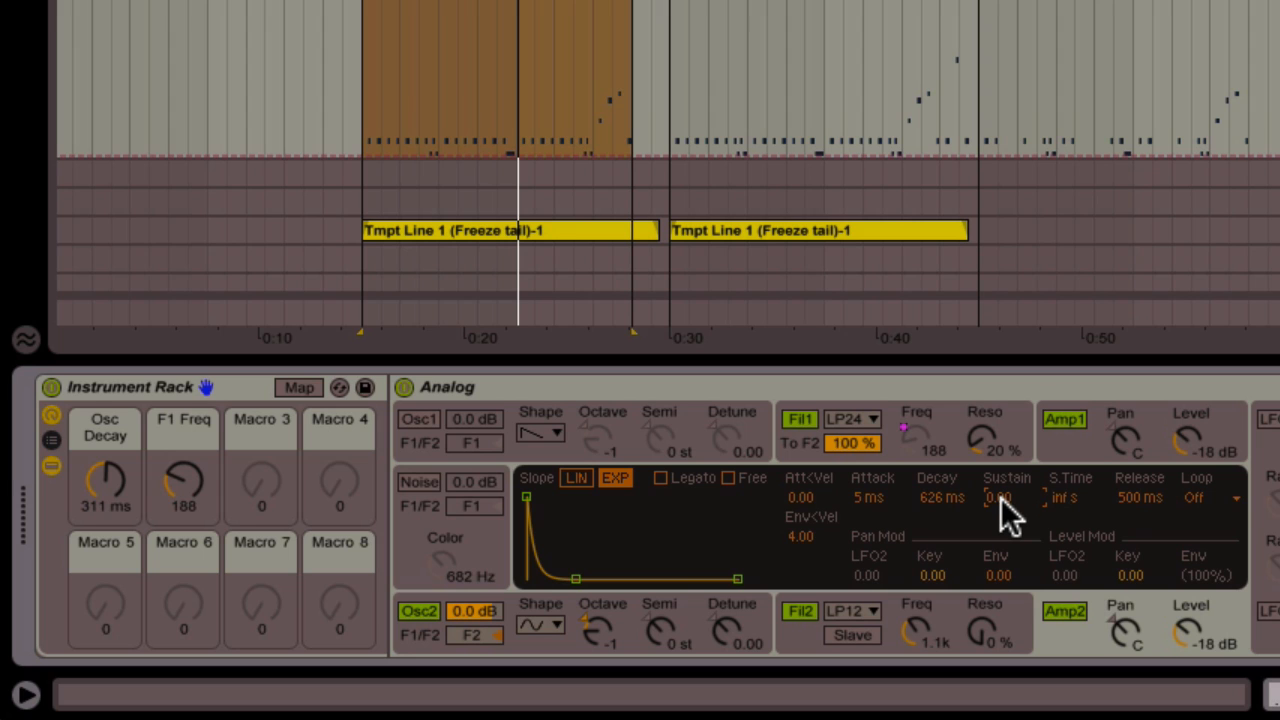
click(1051, 452)
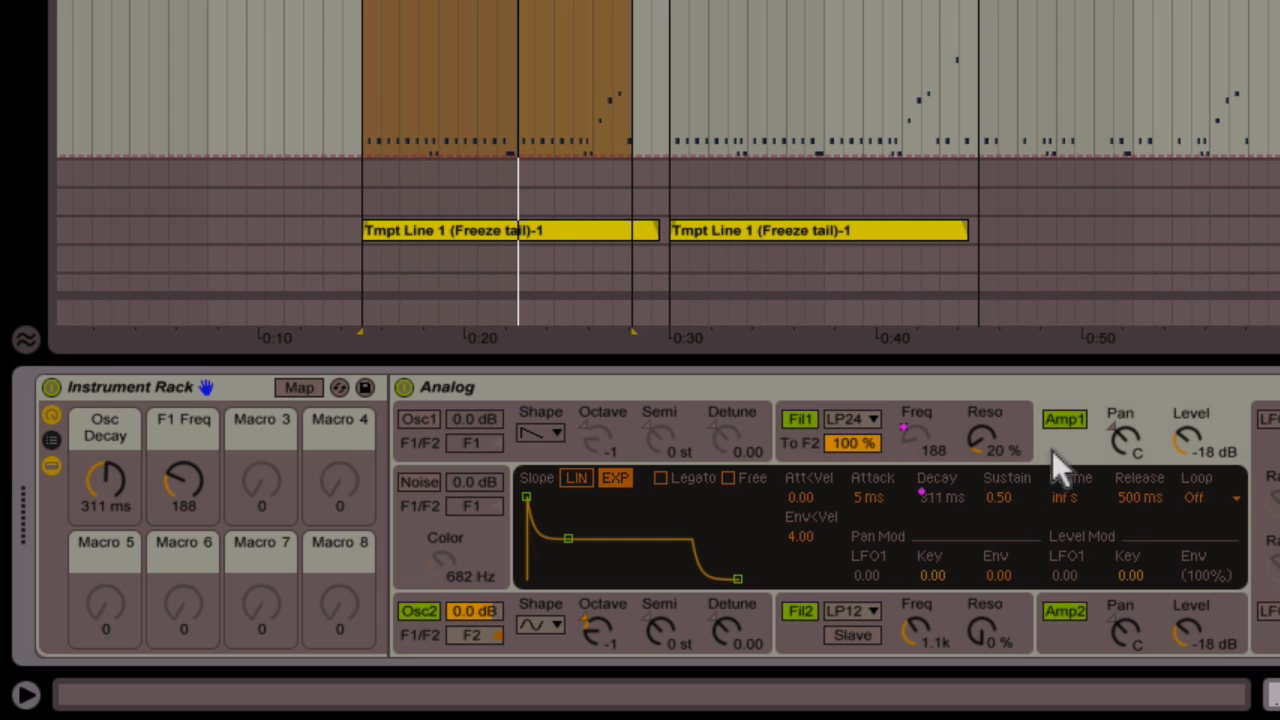
click(1058, 637)
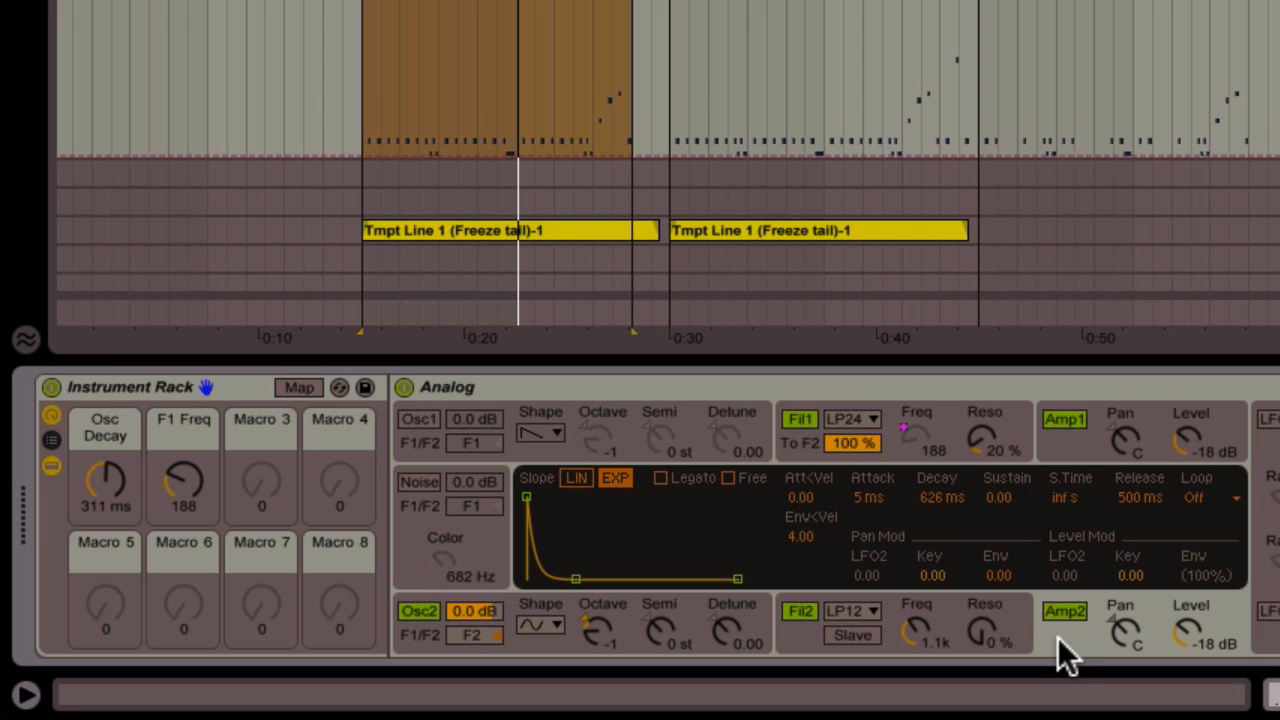
Map amplifier 2's decay to the Osc Decay macro and adjust the macro
right_click(948, 498)
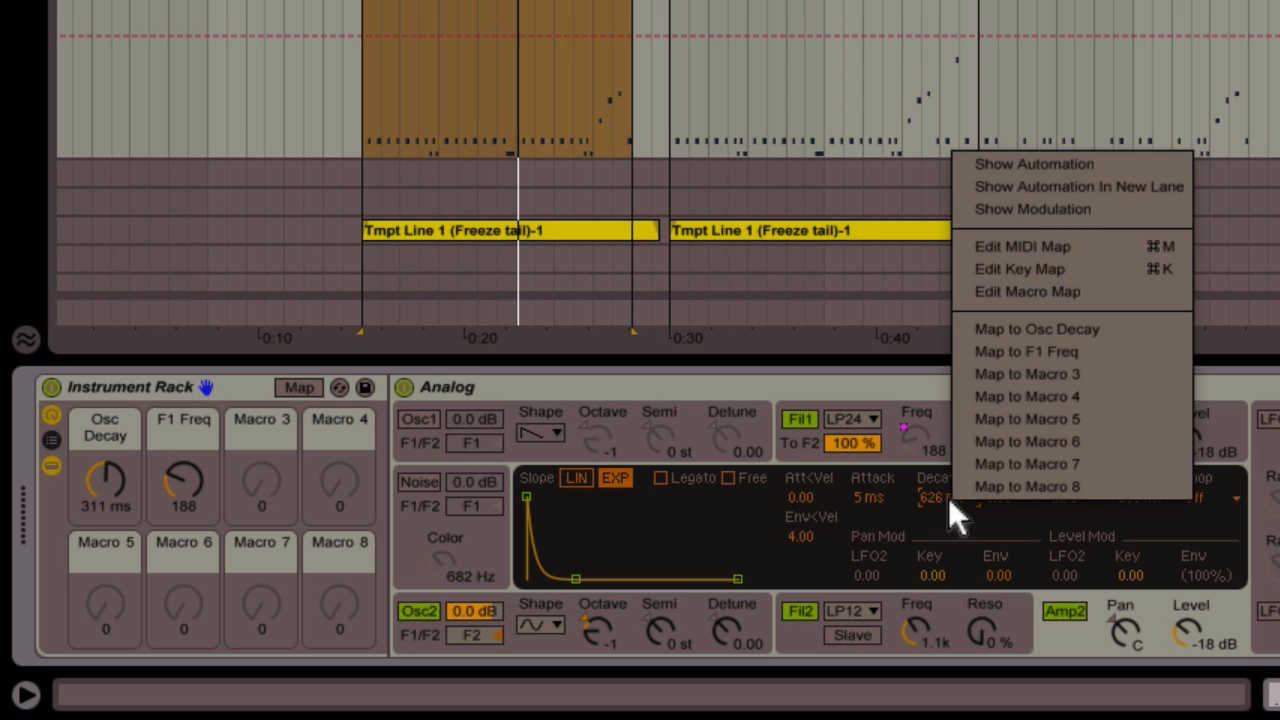
click(1022, 329)
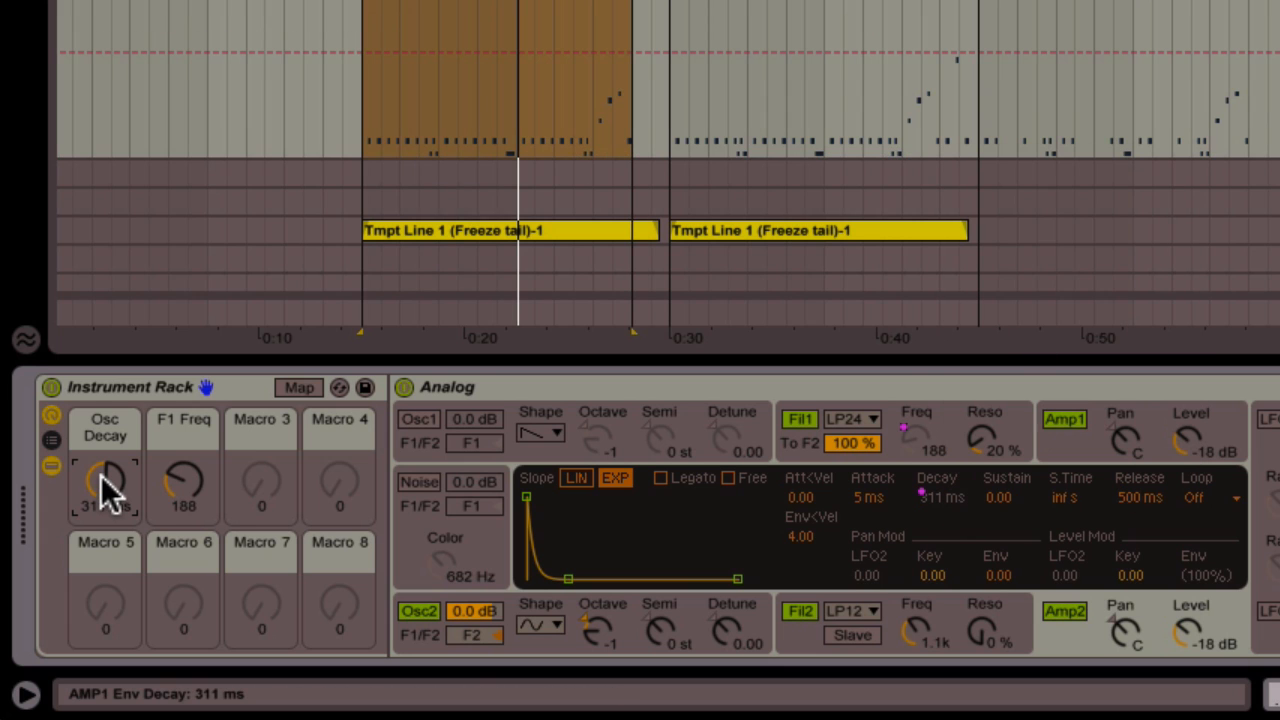
drag(101, 475, 101, 560)
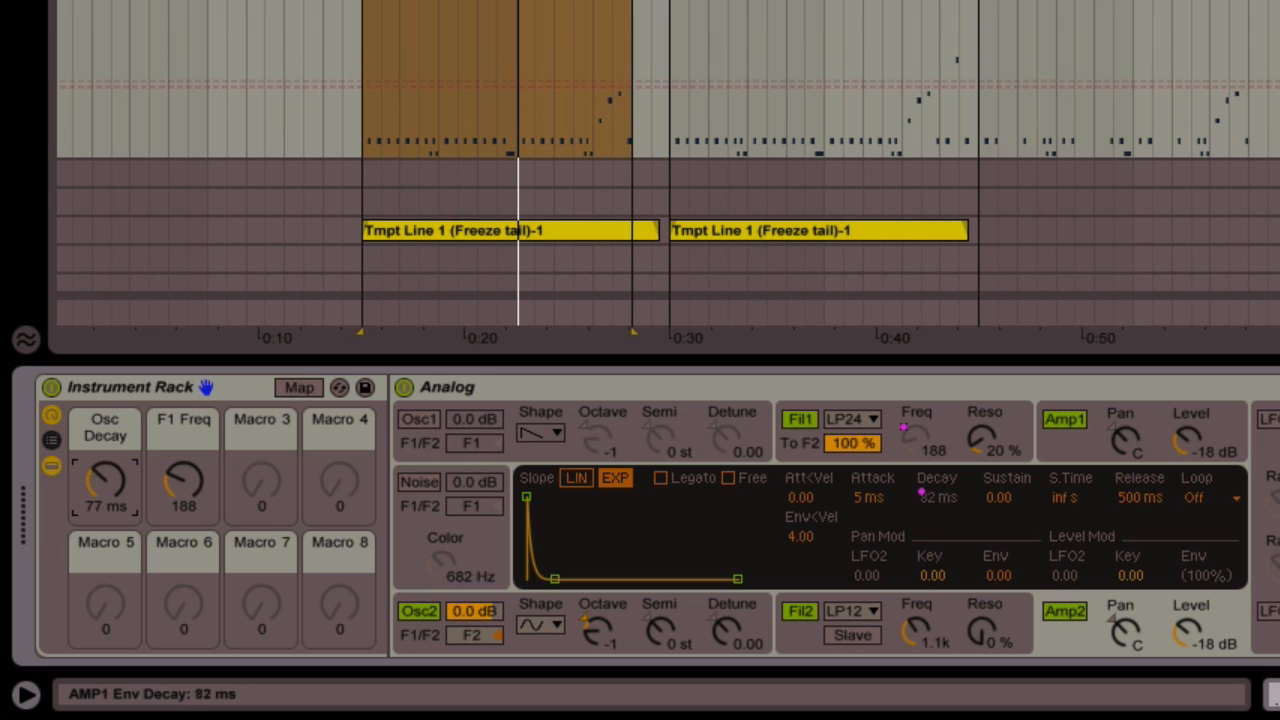
drag(101, 482, 101, 474)
Switch oscillator 1 back on and set the Osc Decay macro to 212 ms
click(1069, 444)
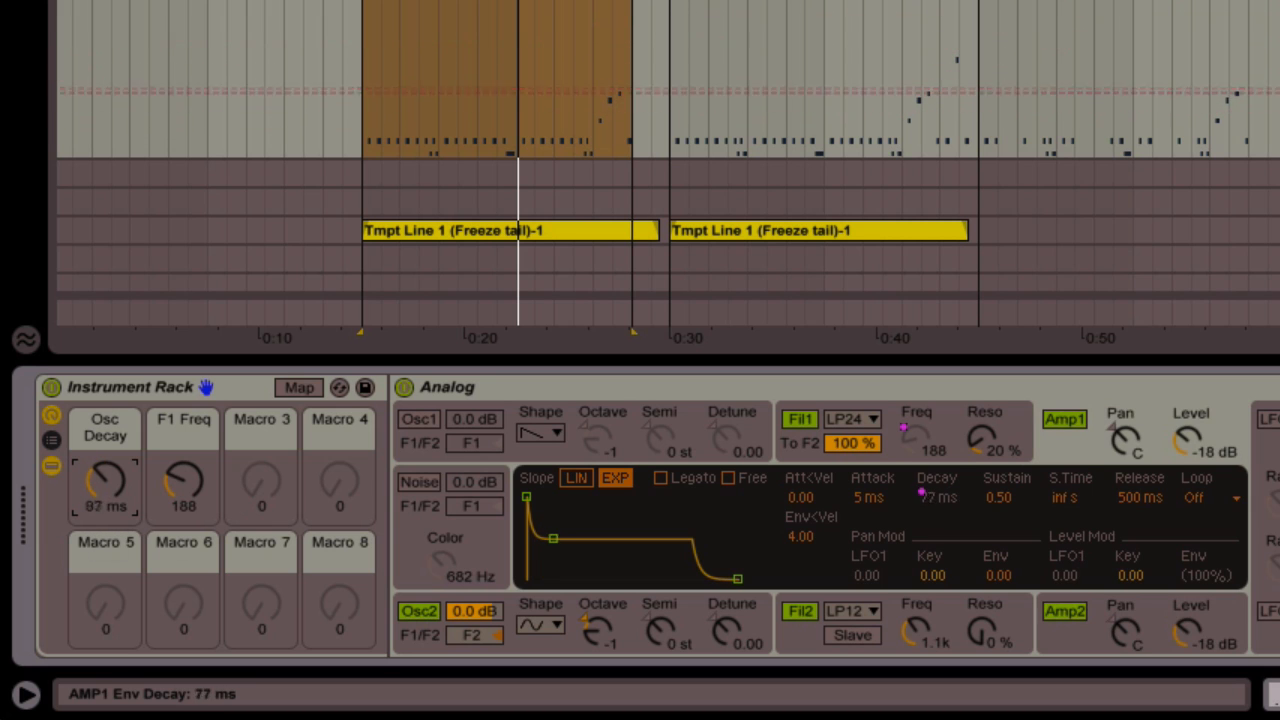
drag(940, 497, 940, 490)
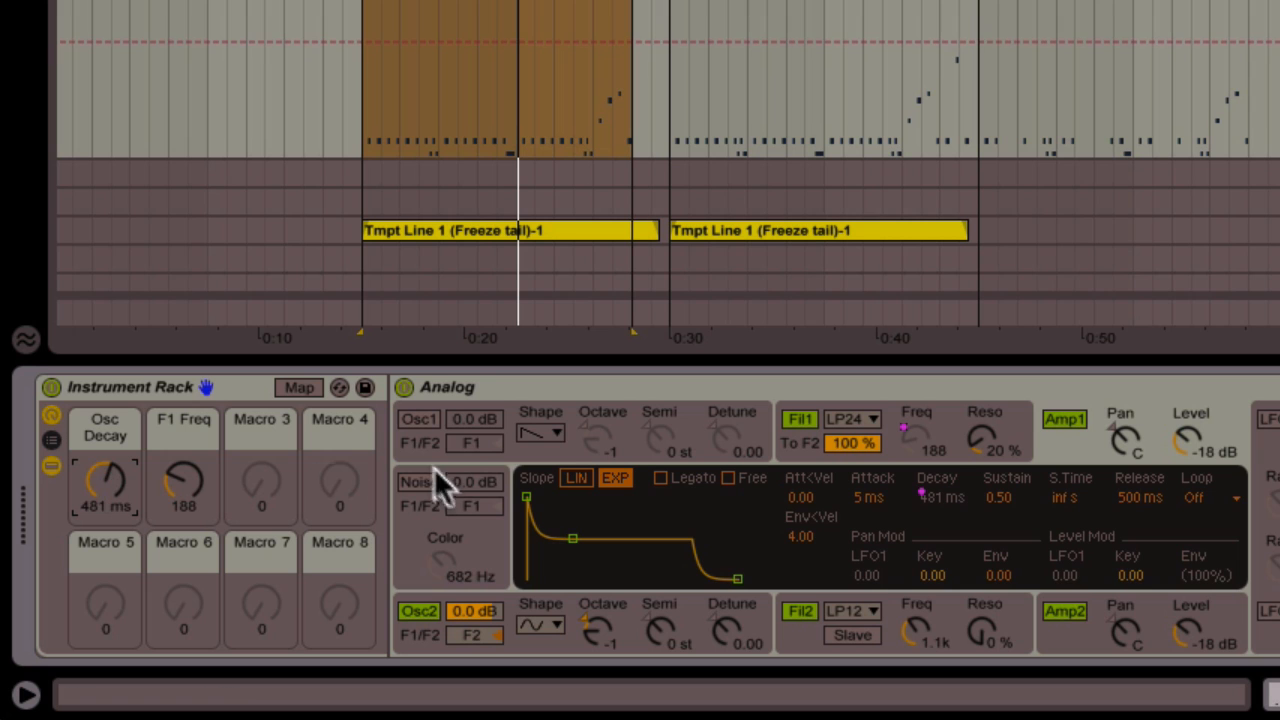
click(414, 419)
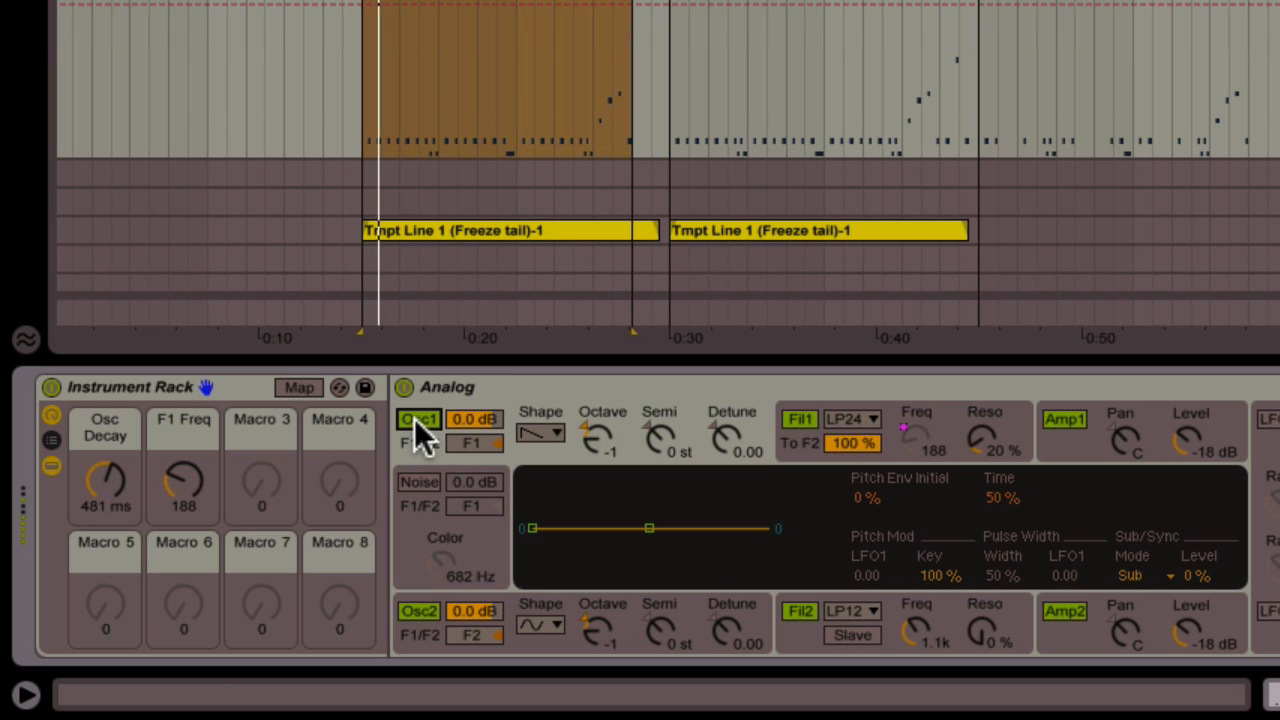
mouse_move(101, 482)
mouse_down()
mouse_move(101, 512)
mouse_move(114, 499)
mouse_move(114, 510)
mouse_move(114, 486)
mouse_move(114, 497)
mouse_up()
click(1052, 422)
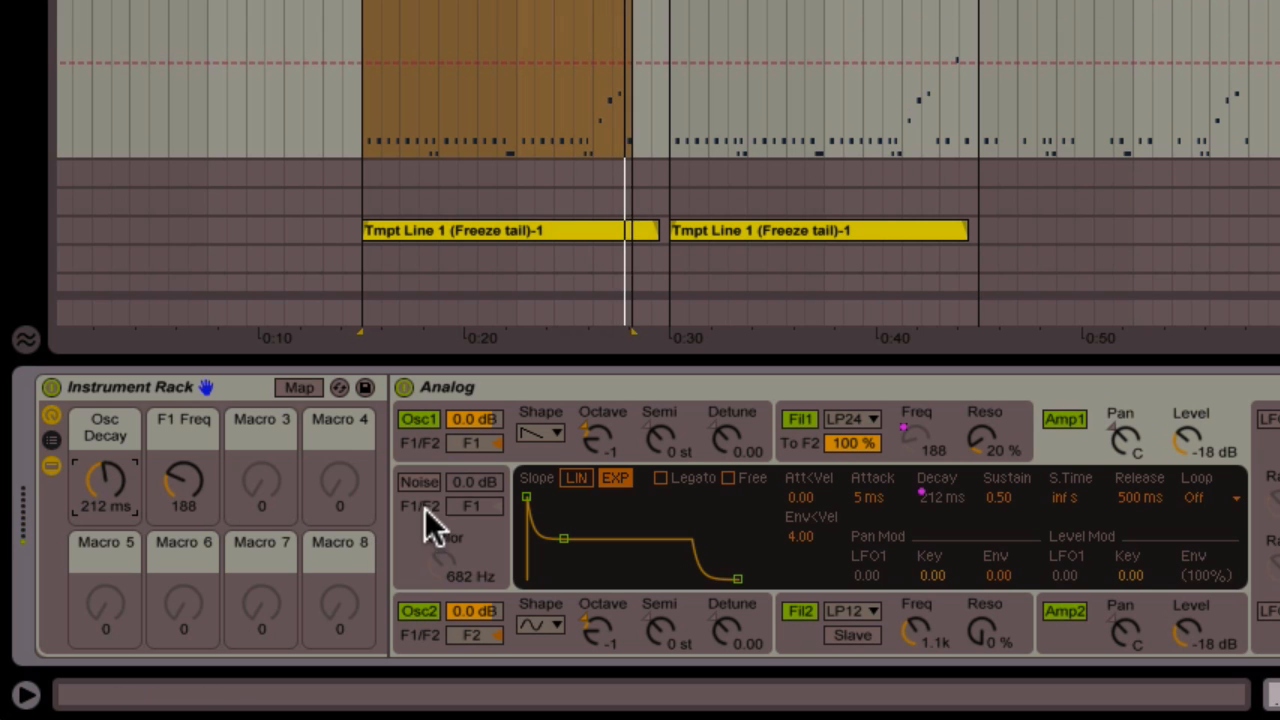
Switch on Analog's noise generator and brighten its colour to 22.0 kHz
click(418, 483)
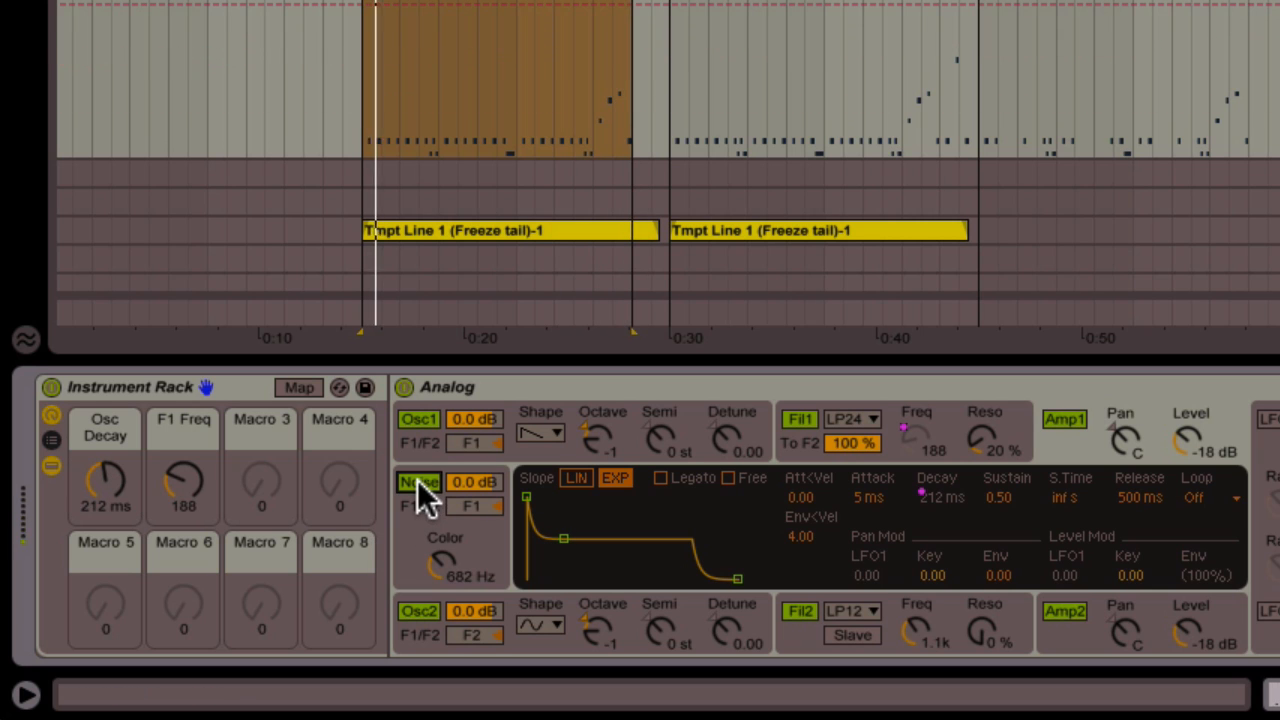
click(439, 566)
drag(439, 566, 445, 540)
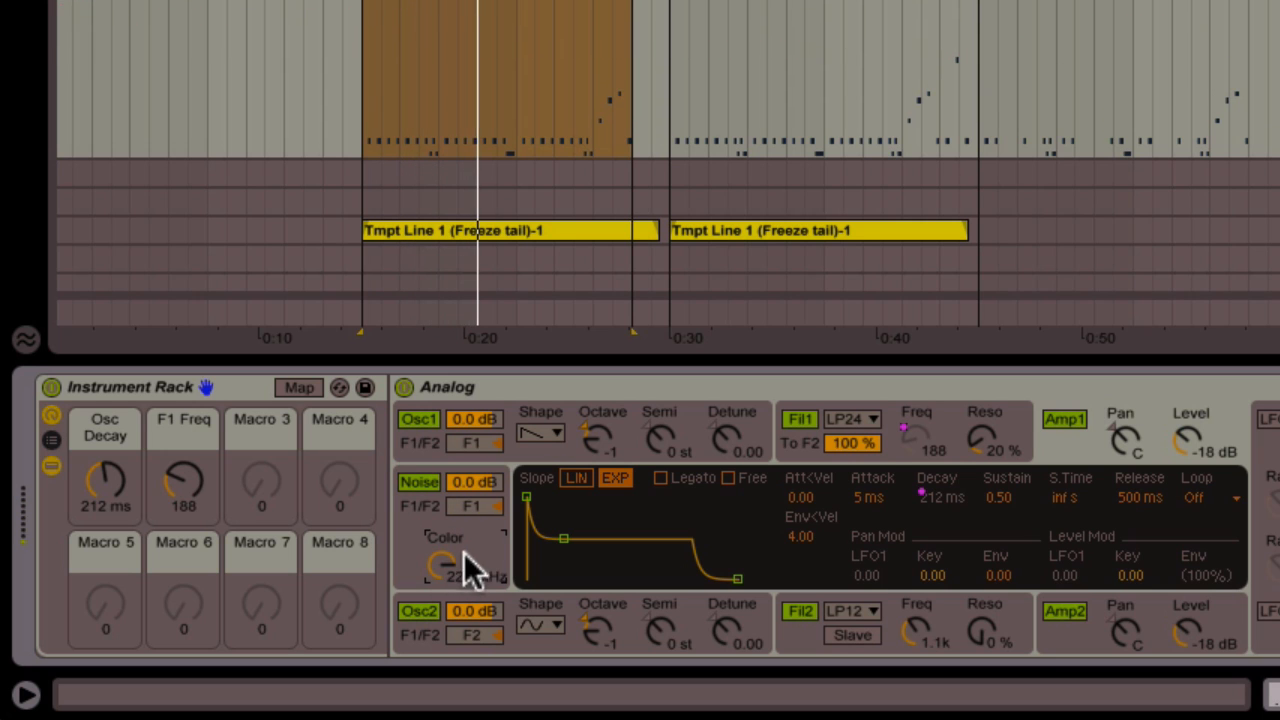
Map the noise level to the third macro and raise it to -22 dB
right_click(476, 483)
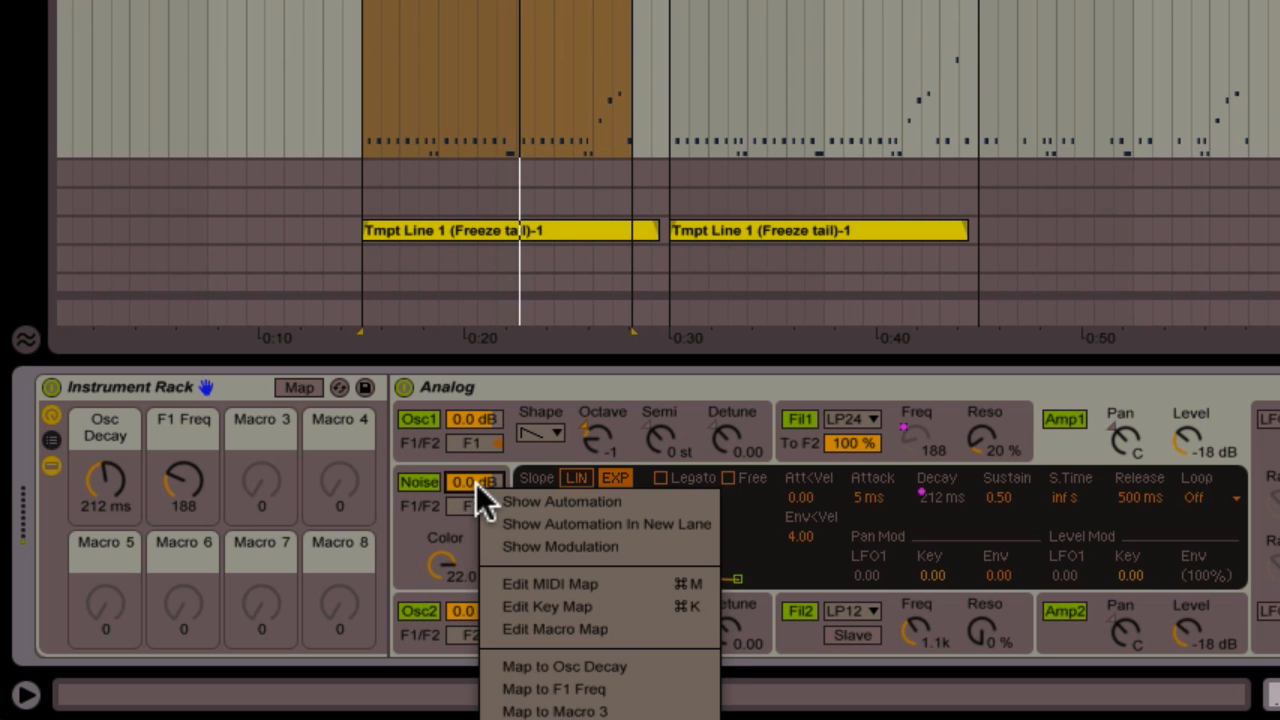
click(552, 708)
drag(271, 508, 271, 476)
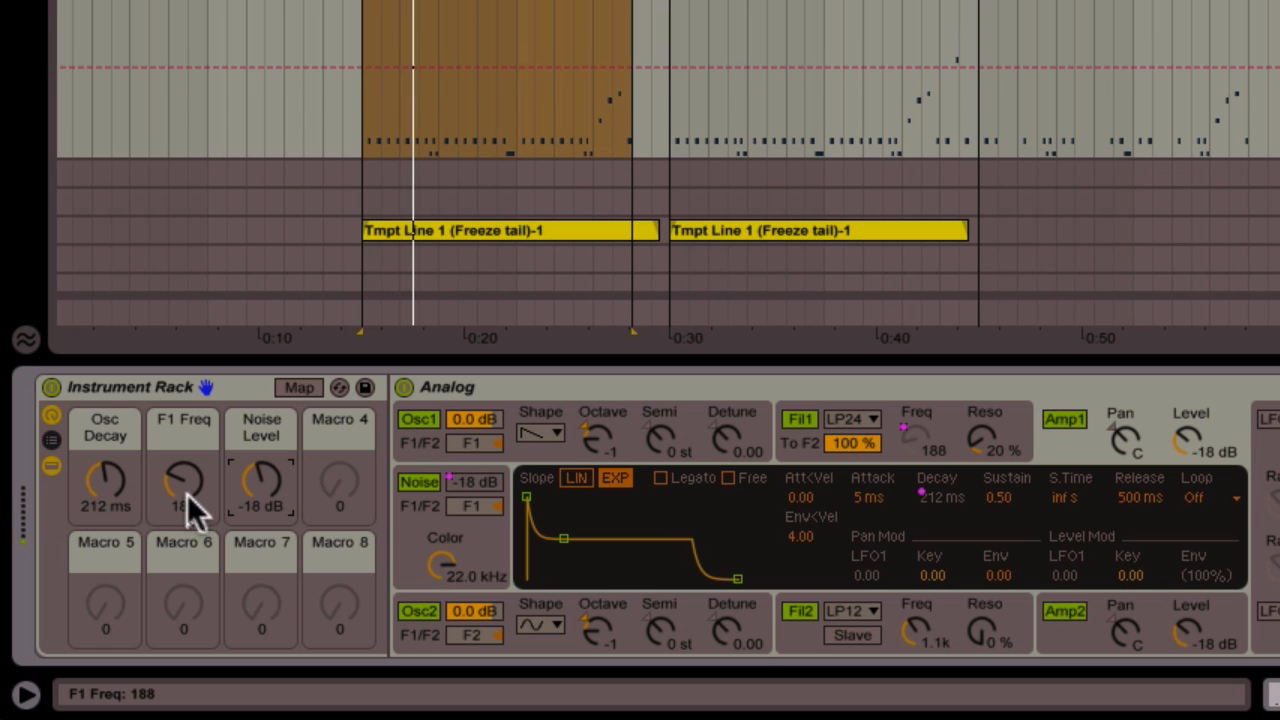
Set the F1 Freq macro to 219 and the Noise Level macro to -16 dB
drag(190, 508, 195, 510)
drag(272, 514, 272, 510)
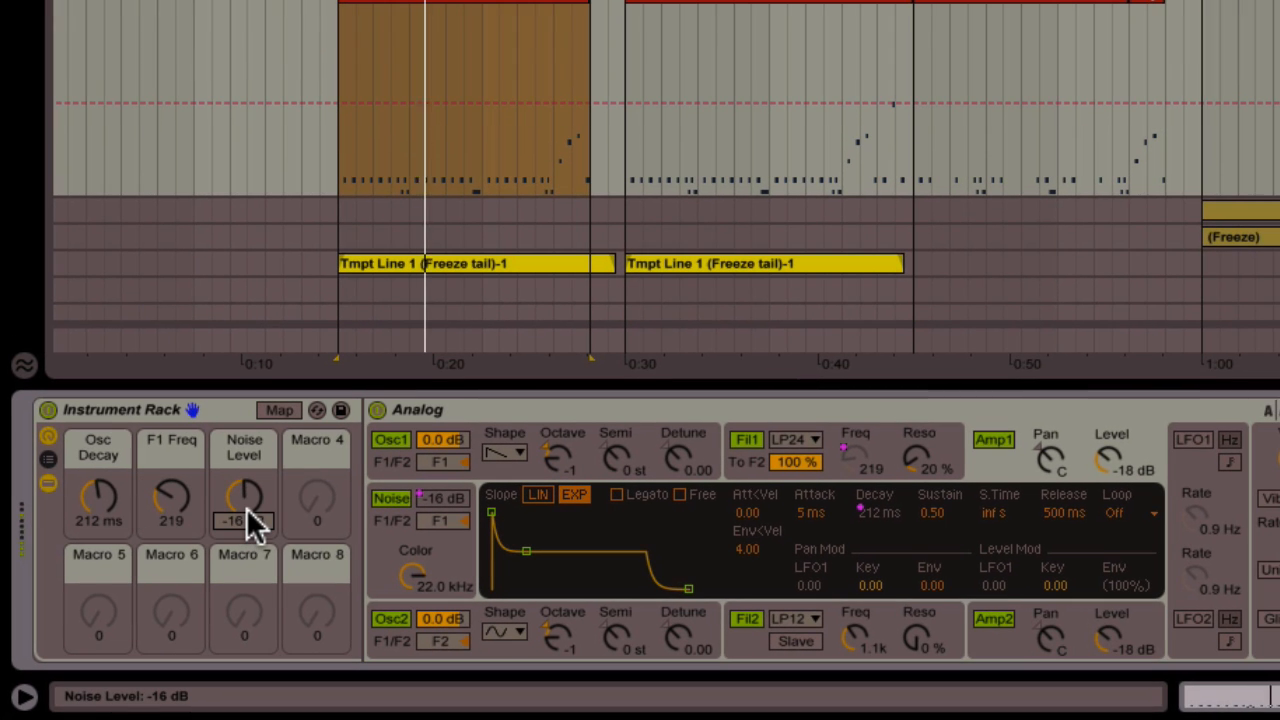
click(340, 142)
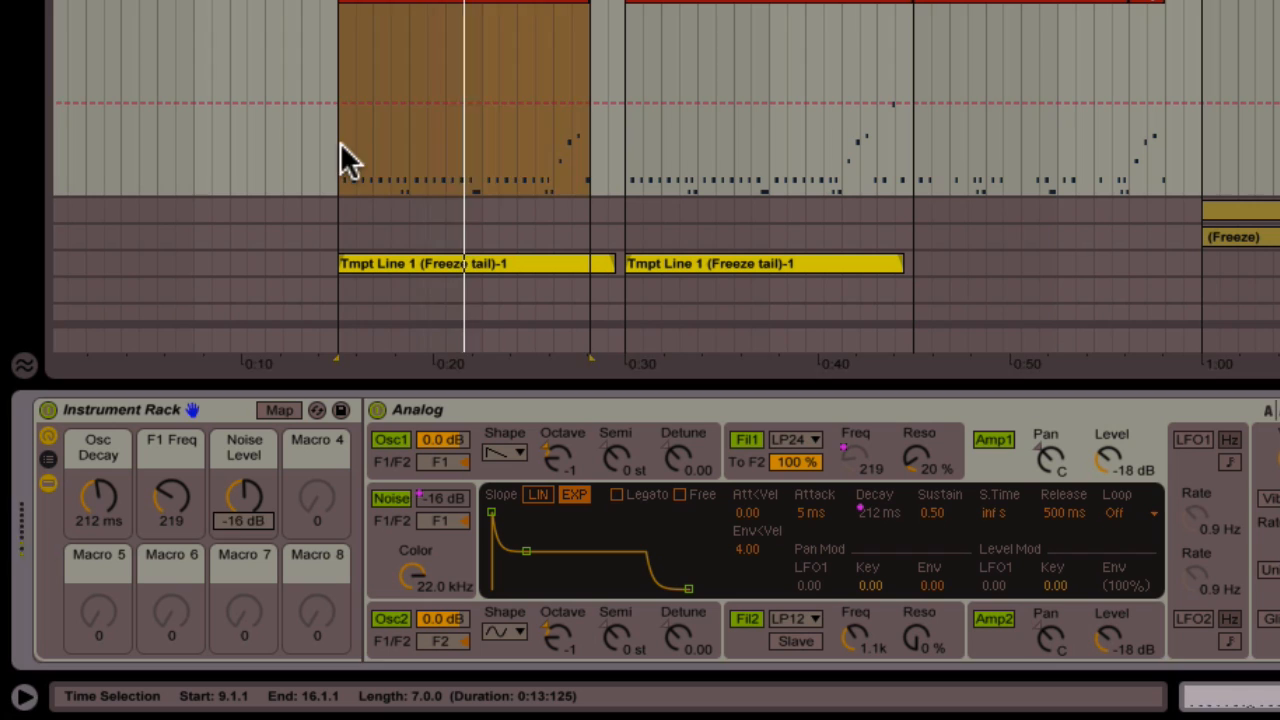
Switch on LFO1 at about 2.2 Hz and set Oscillator 1's LFO1 pitch modulation to 0.03
click(1180, 440)
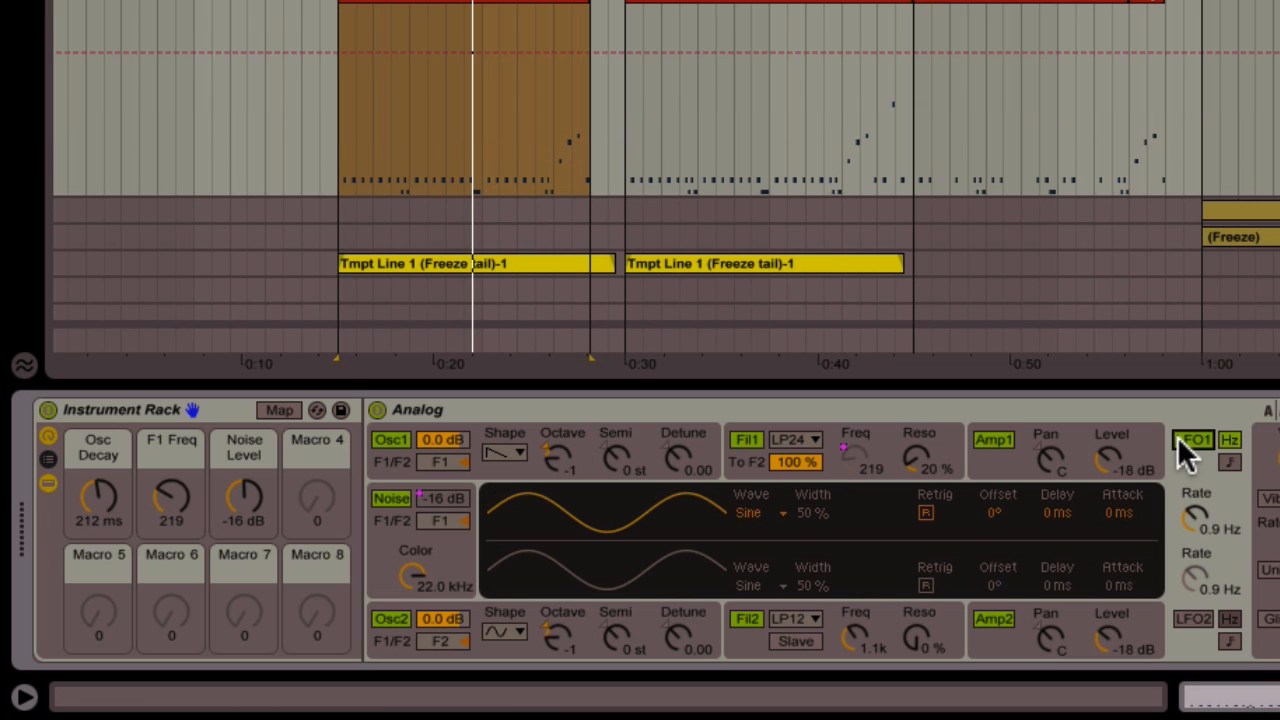
click(707, 455)
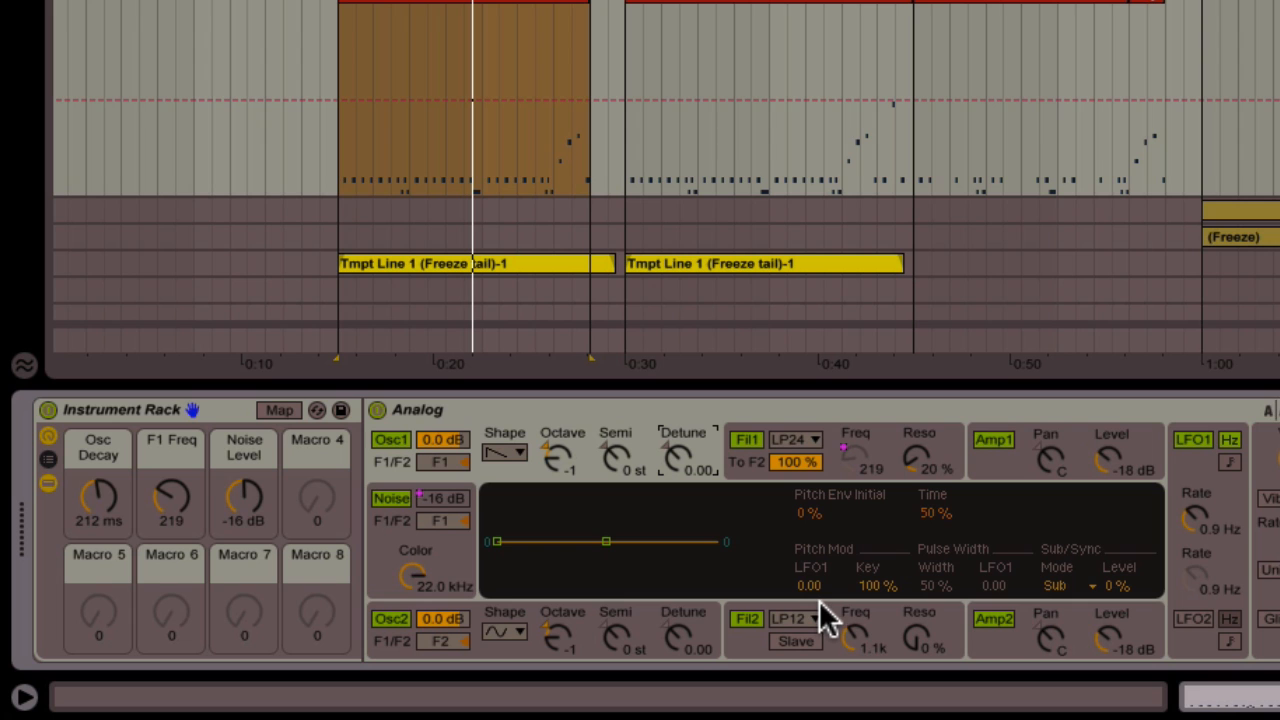
drag(806, 591, 806, 570)
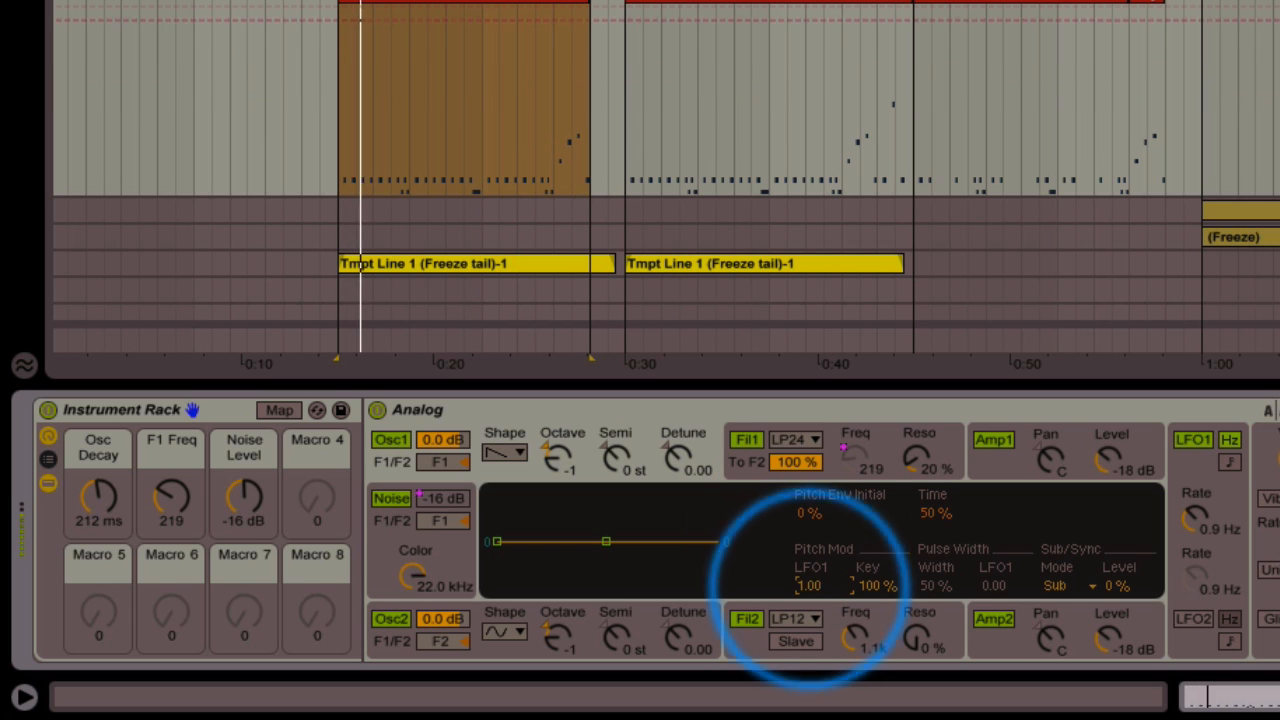
mouse_move(1192, 522)
mouse_down()
mouse_move(1192, 500)
mouse_move(1183, 520)
mouse_move(1195, 532)
mouse_up()
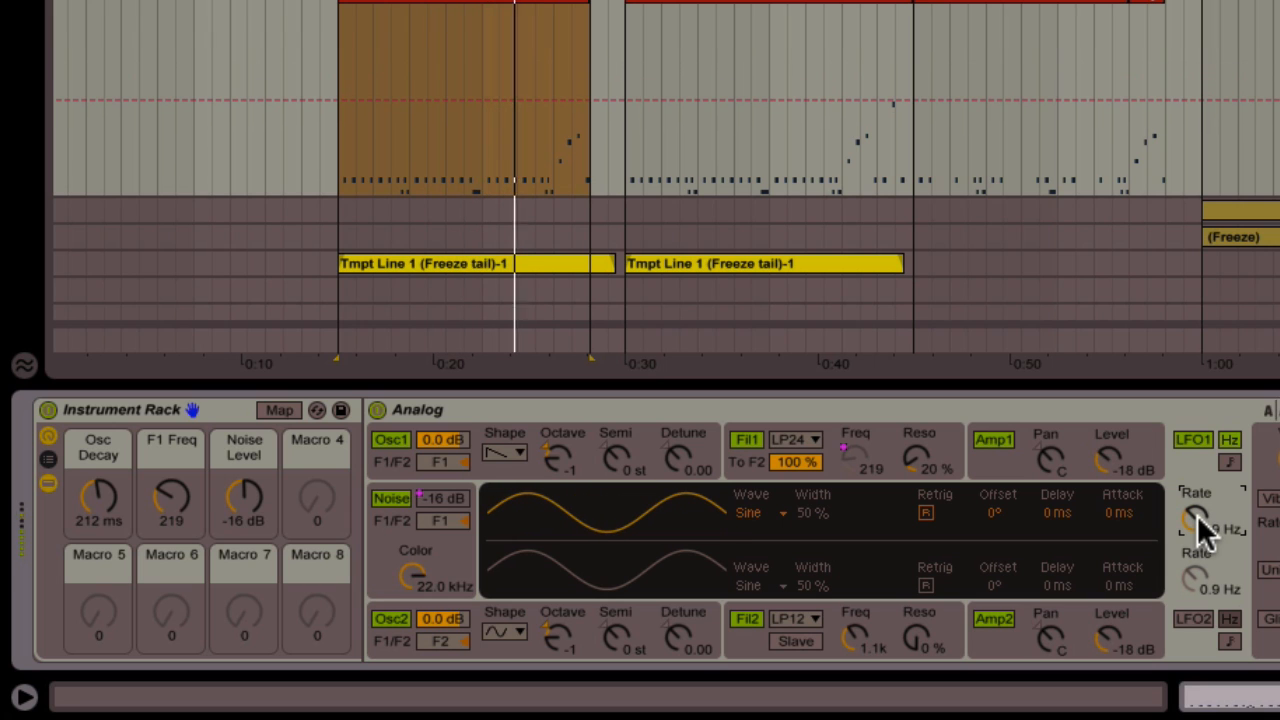
click(705, 443)
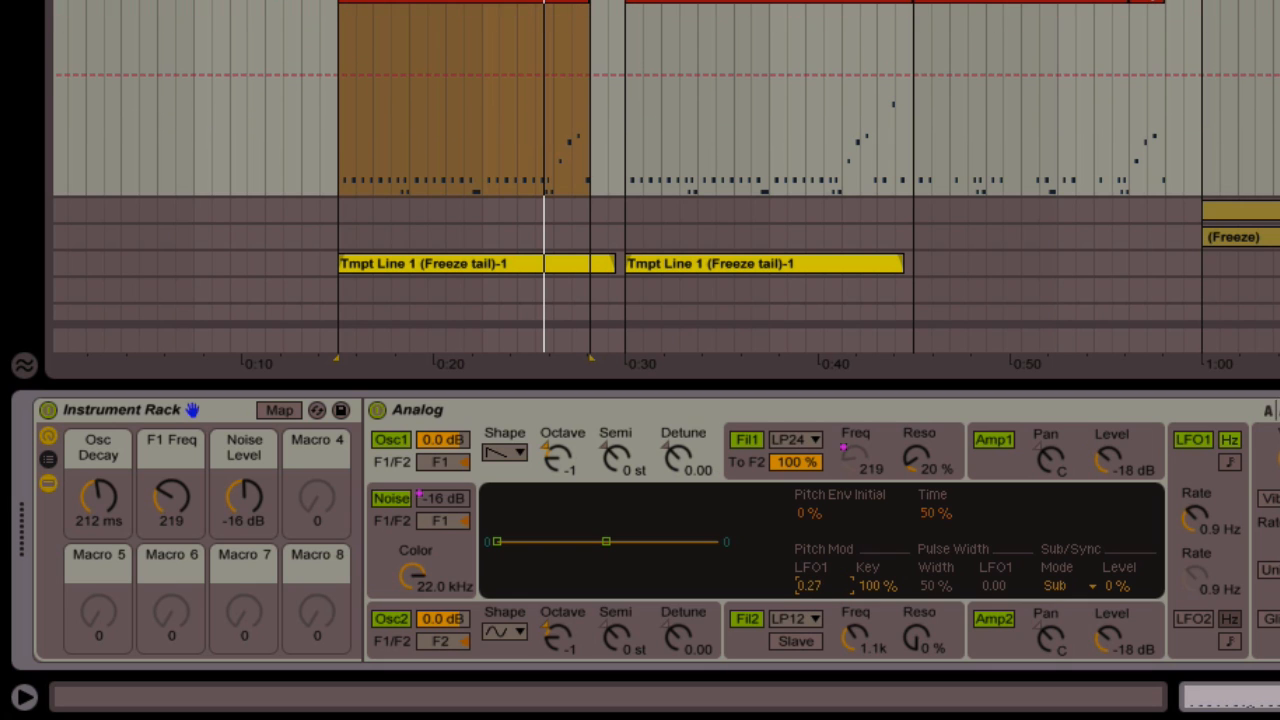
drag(810, 586, 810, 614)
Speed LFO1 up to 4.3 Hz and reduce Oscillator 1's LFO1 pitch amount to 0.02
drag(1178, 533, 1178, 478)
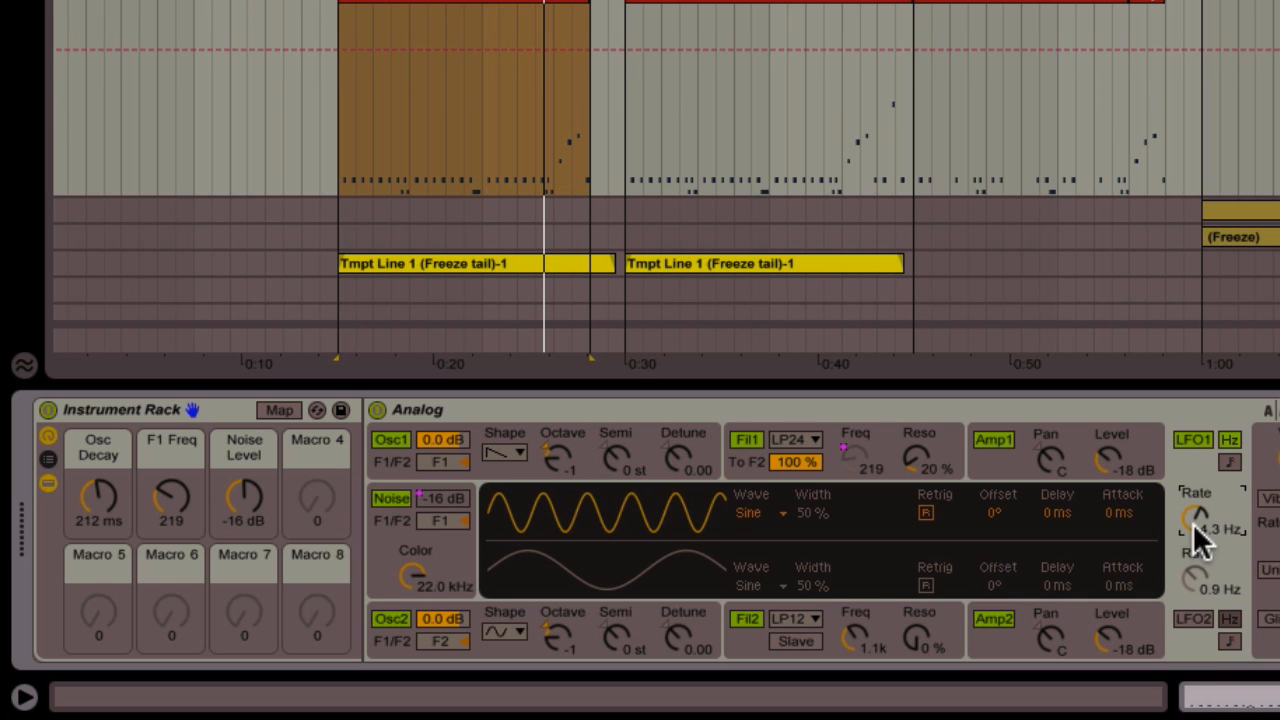
click(700, 462)
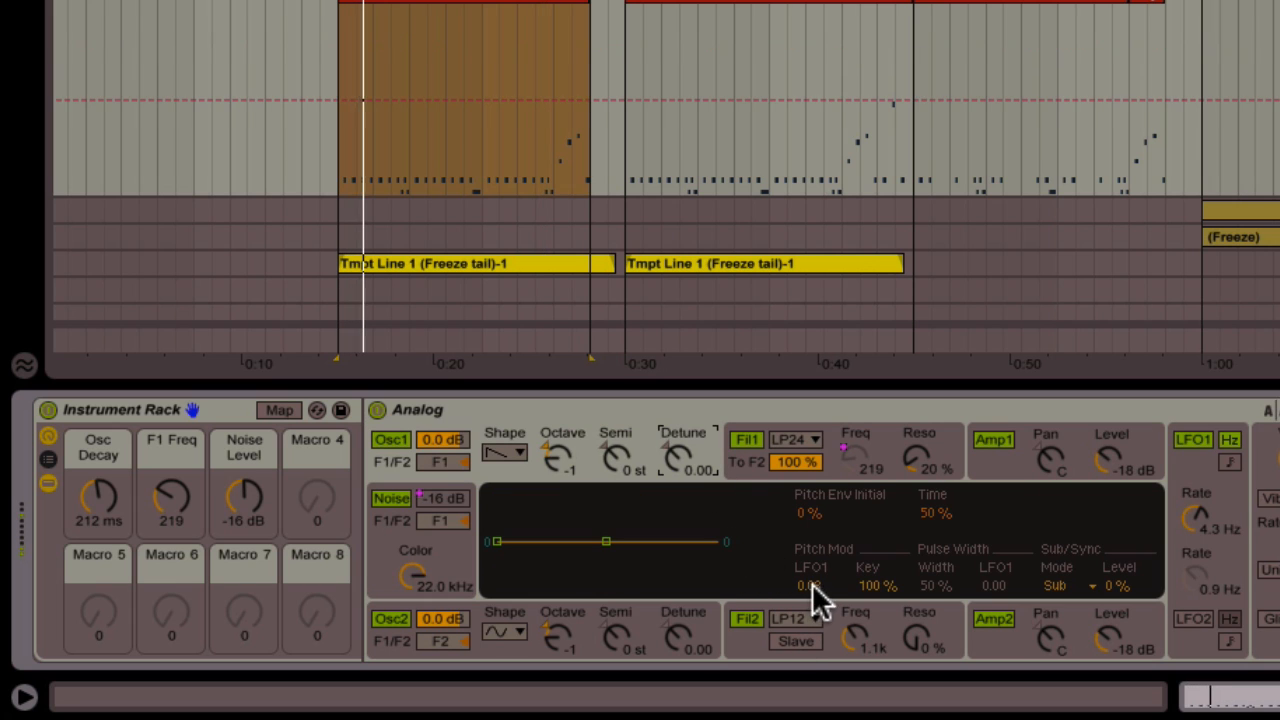
drag(810, 586, 813, 583)
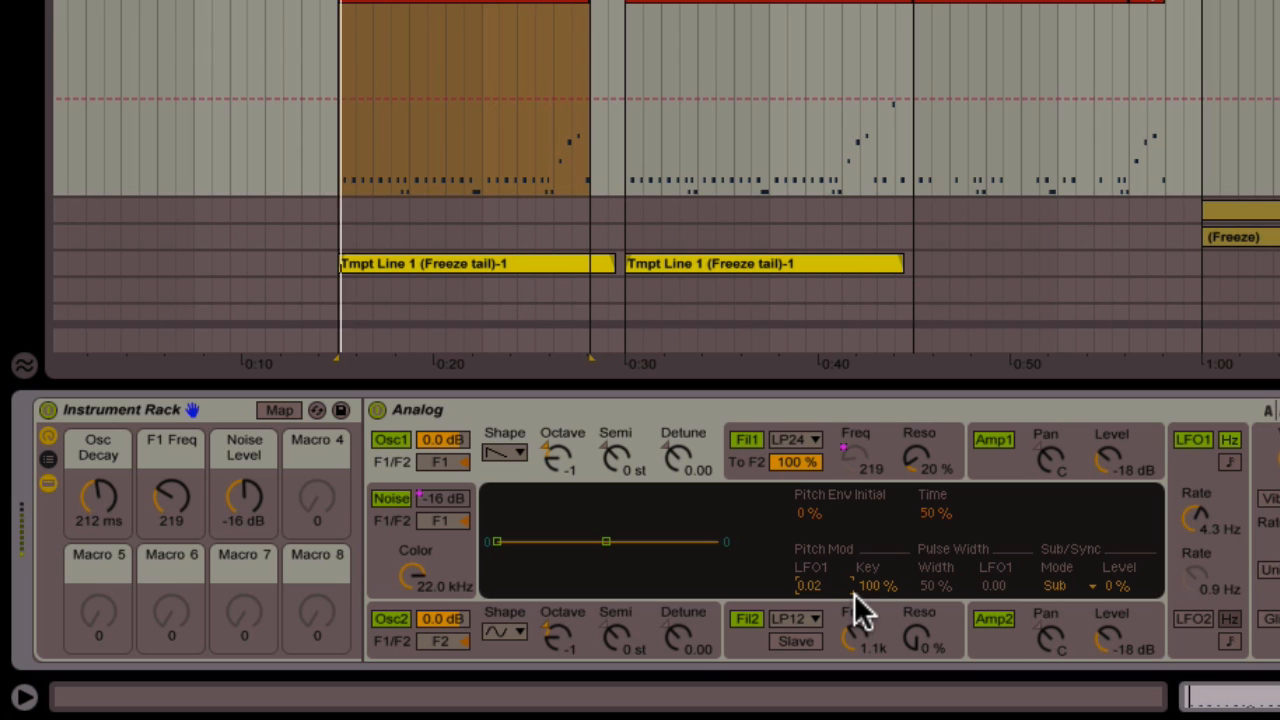
Toggle LFO1 off and on twice to compare, then review Oscillator 1's pitch and LFO1 settings
click(1191, 438)
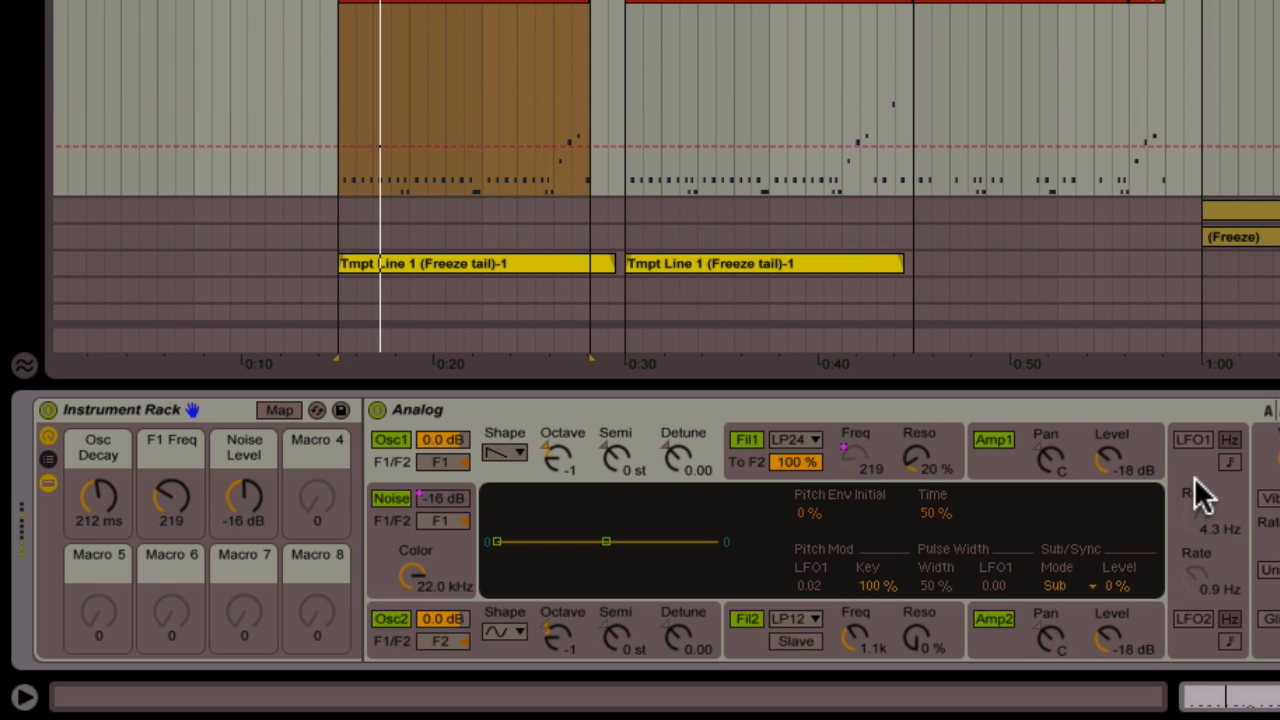
click(1191, 438)
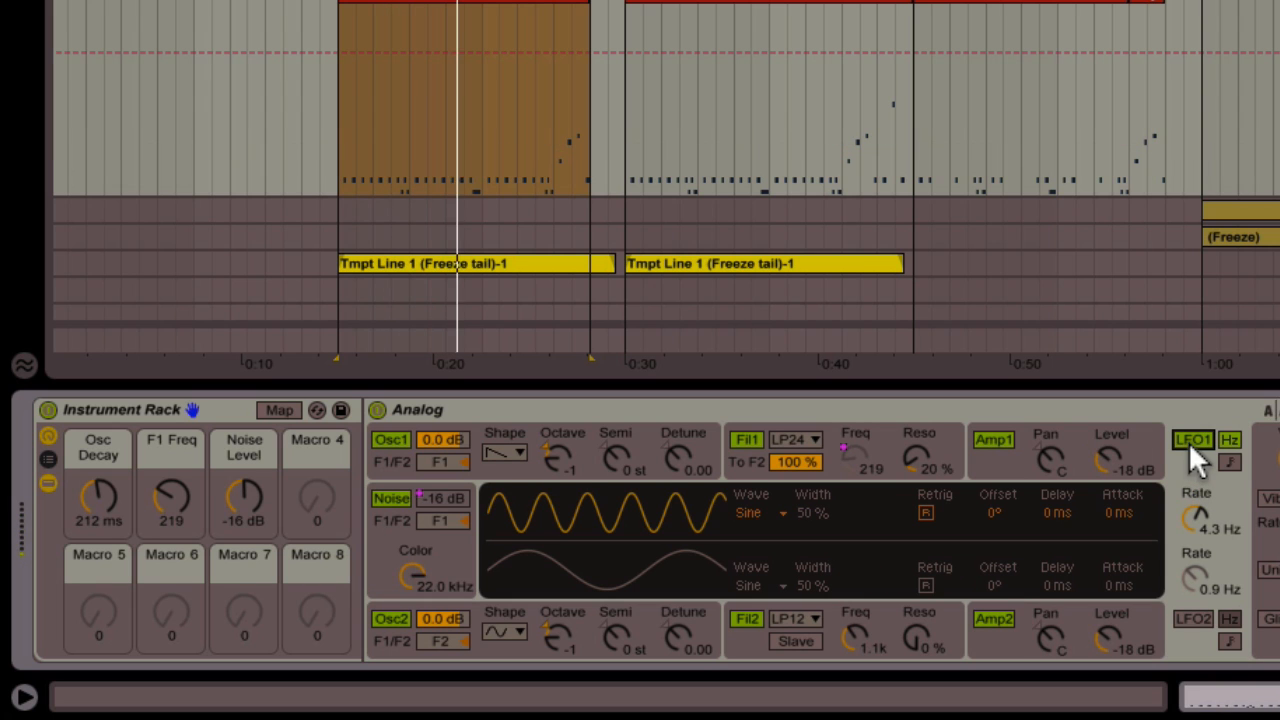
click(1189, 441)
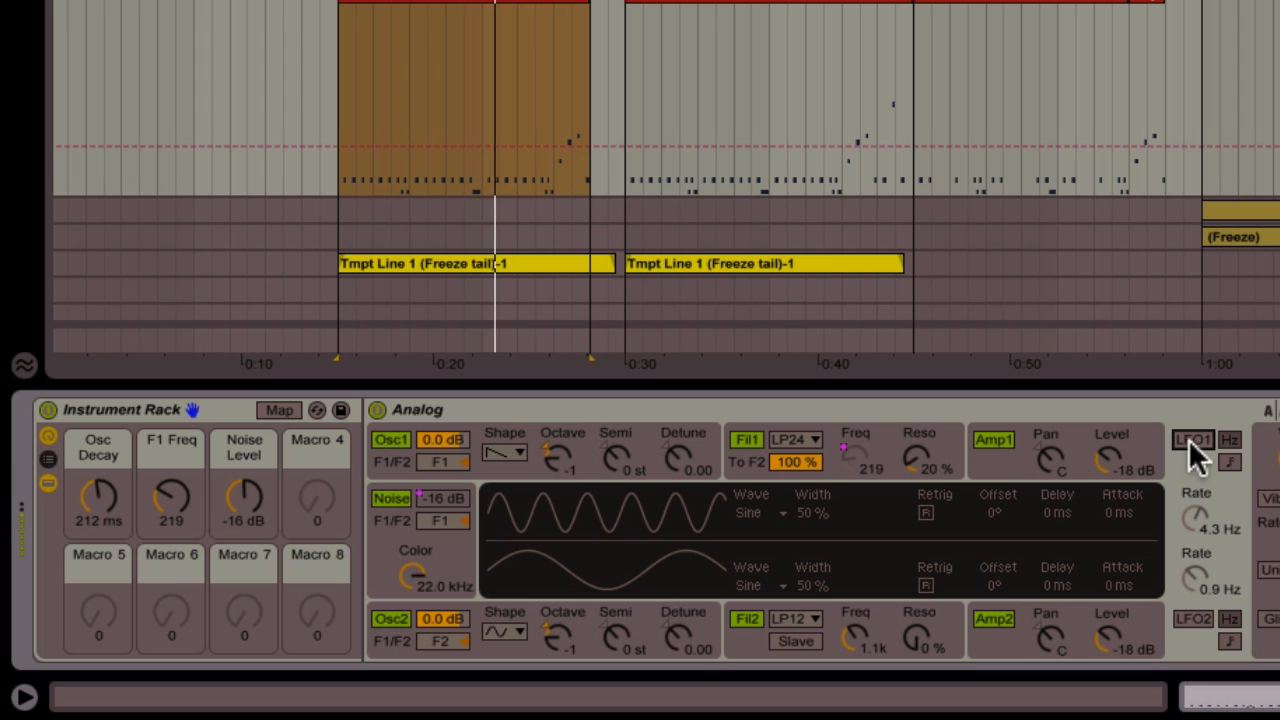
click(1189, 440)
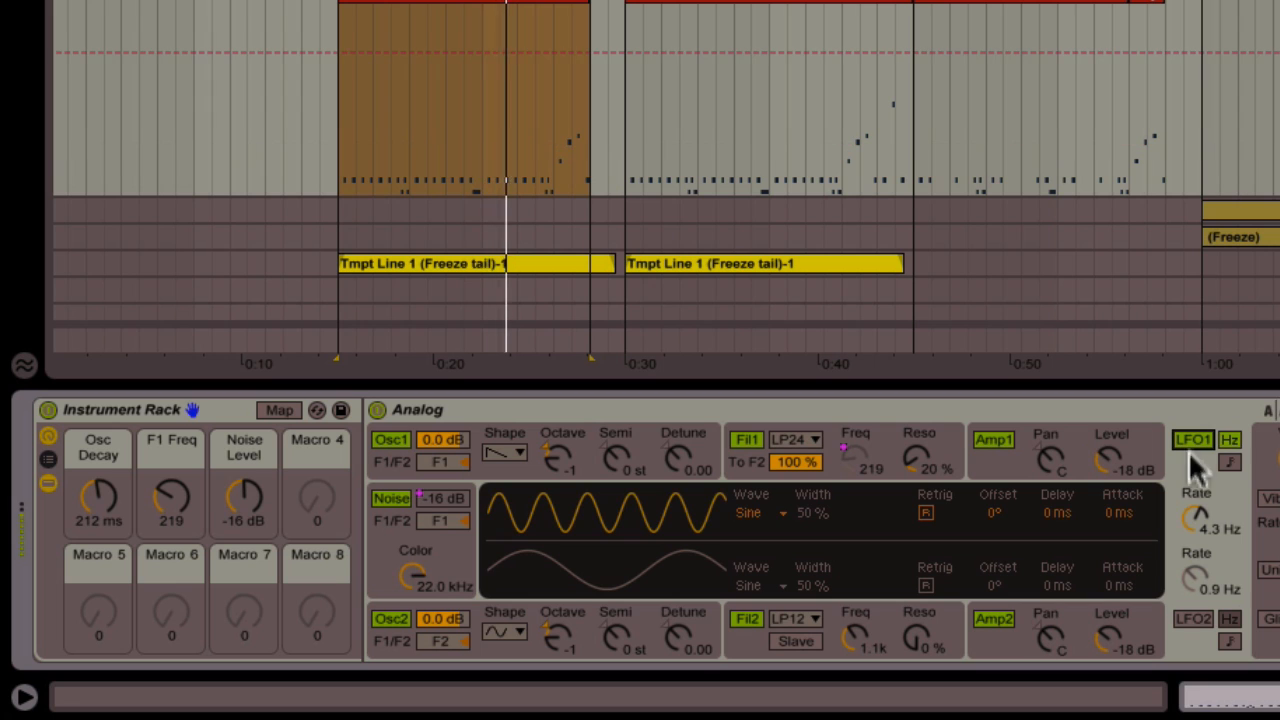
click(708, 450)
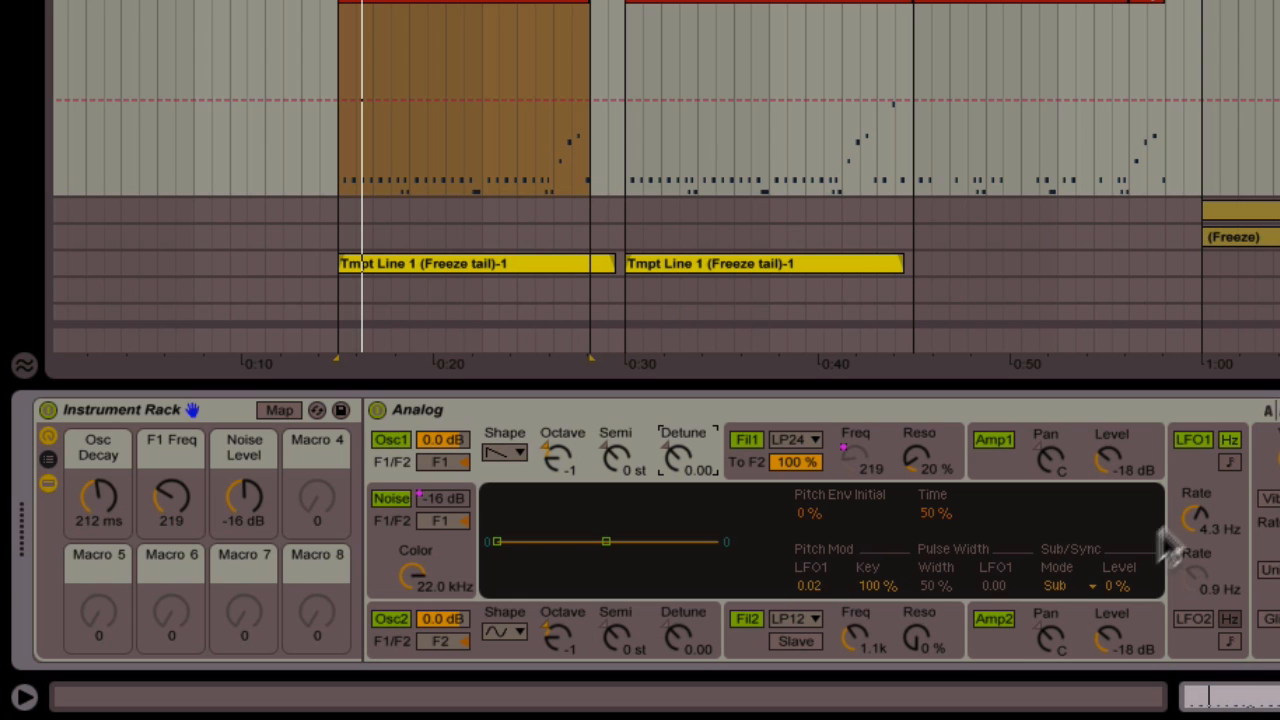
click(1201, 514)
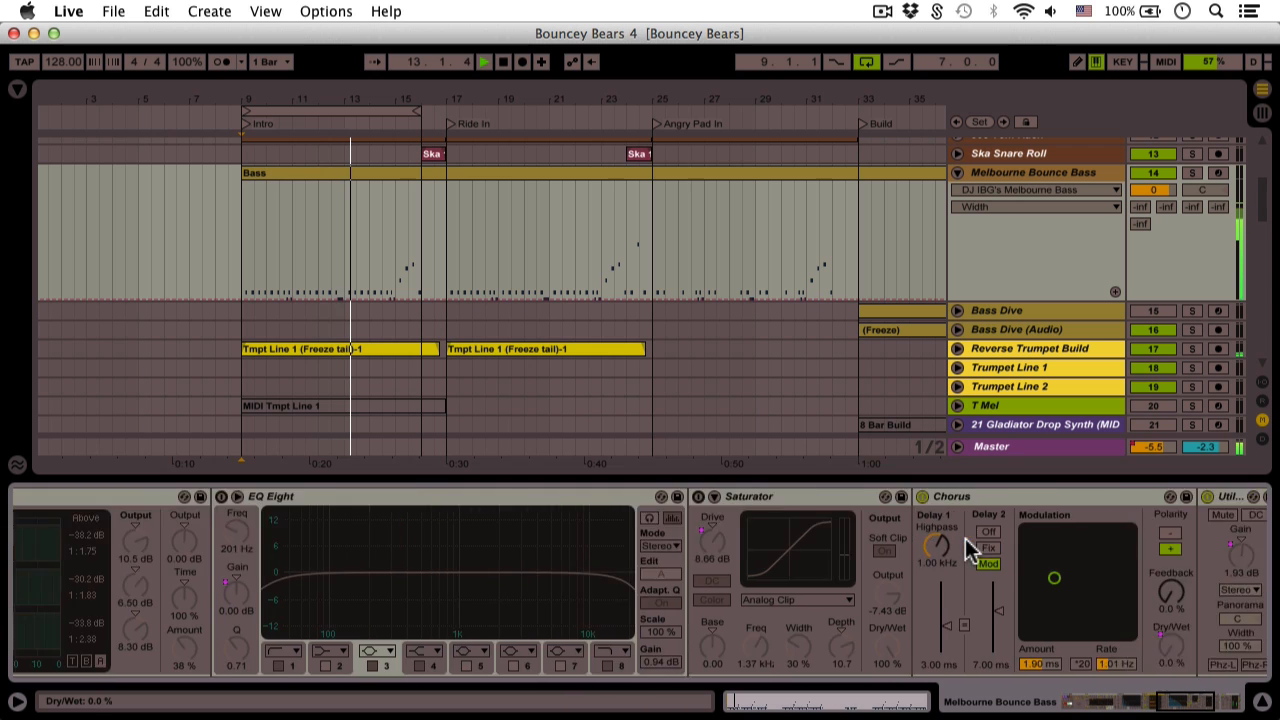
Switch on the EQ Eight in the effects chain and A/B it against bypass
scroll(966, 543, right, 5)
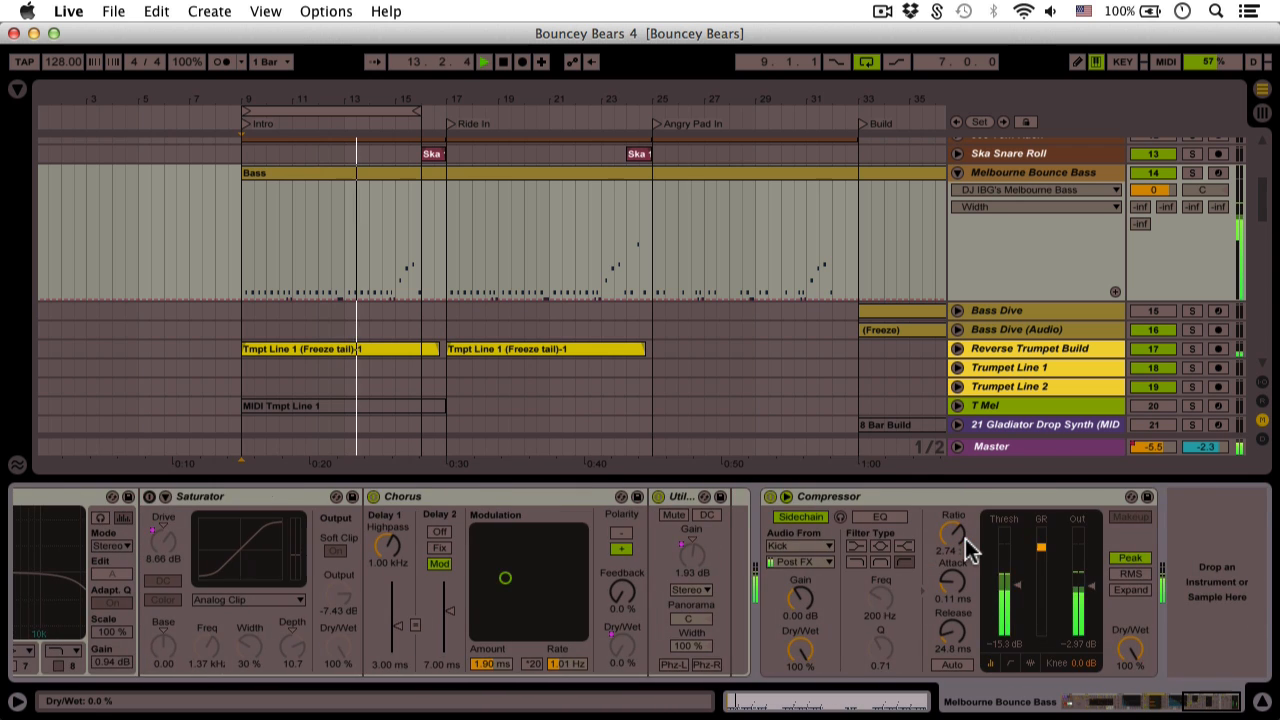
scroll(965, 541, left, 6)
scroll(880, 555, left, 8)
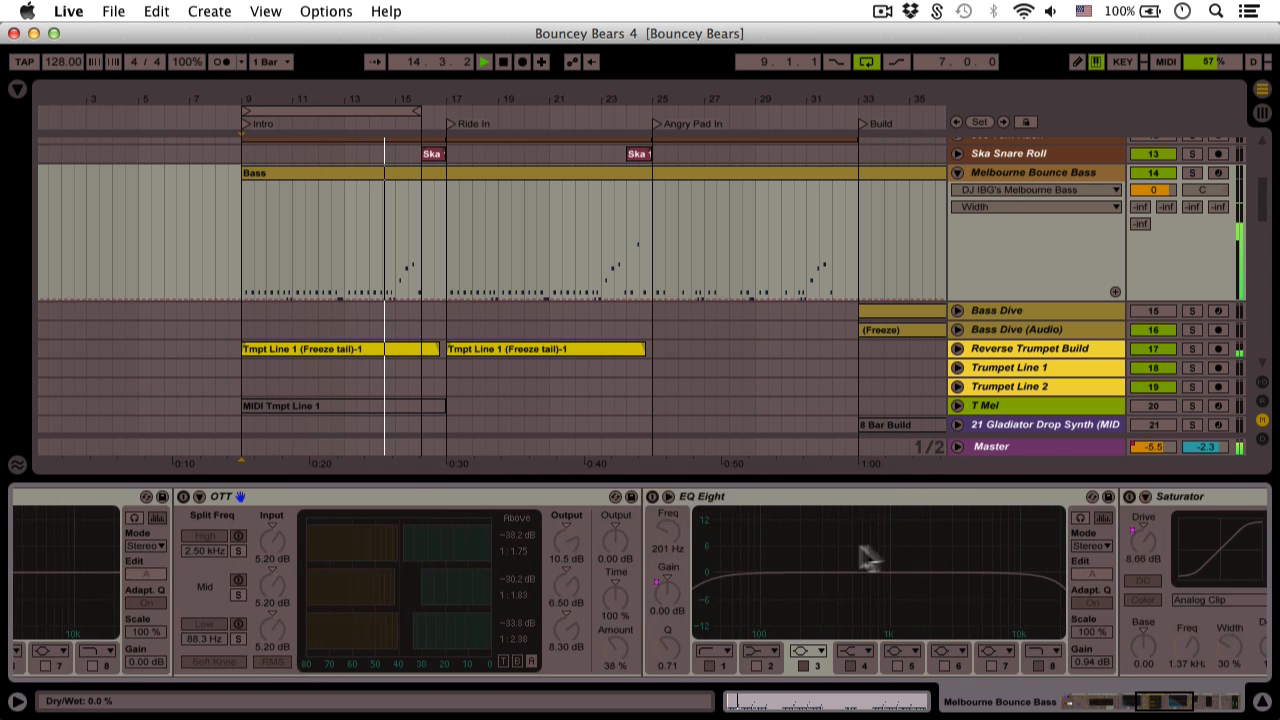
scroll(851, 557, right, 4)
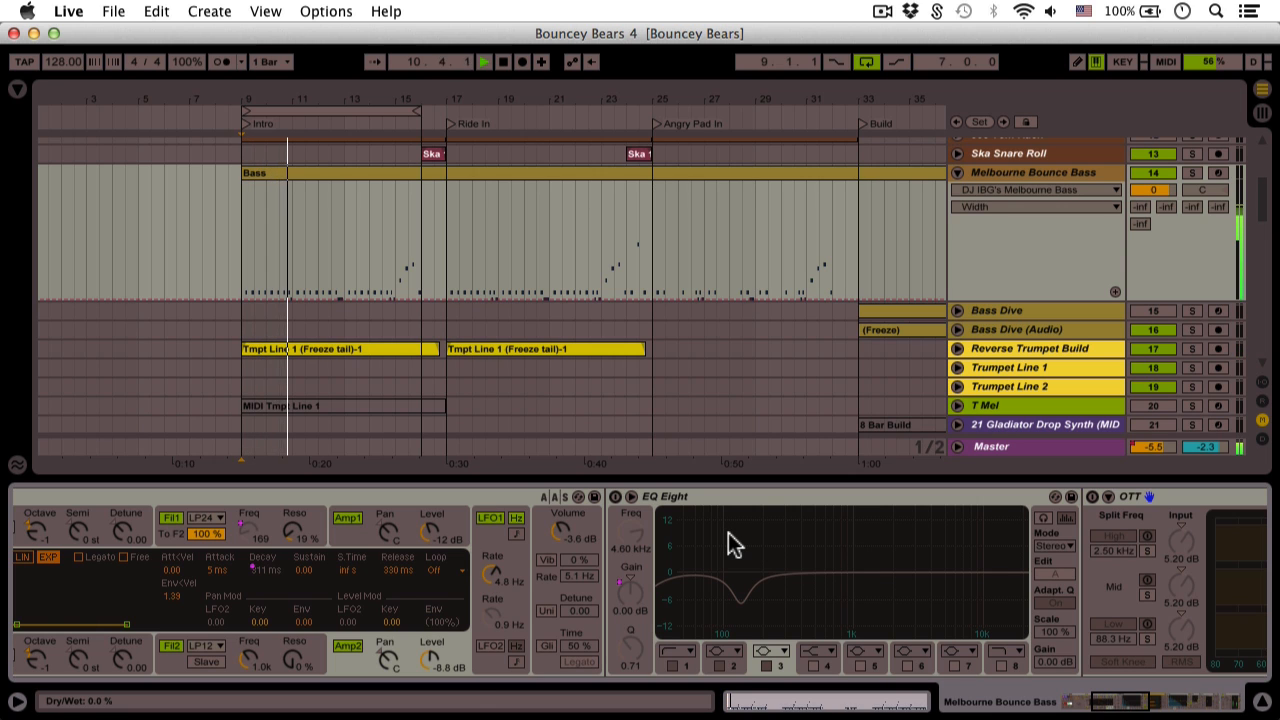
click(615, 496)
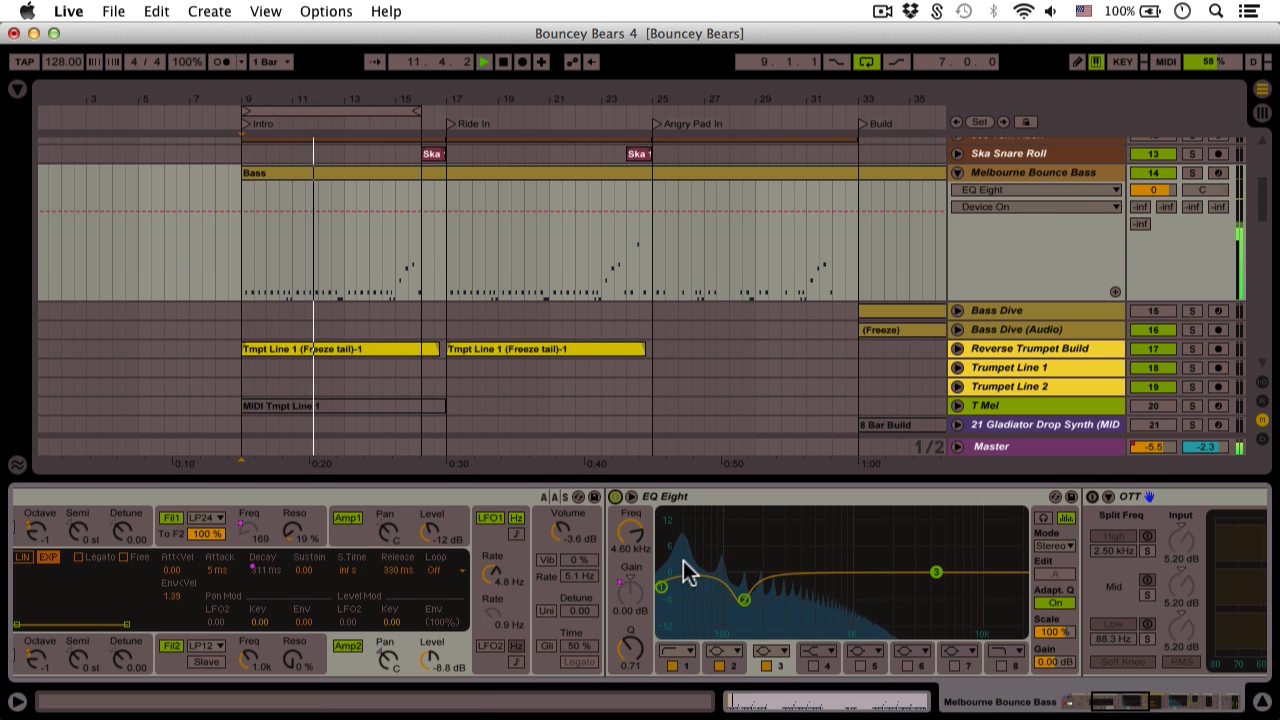
click(615, 497)
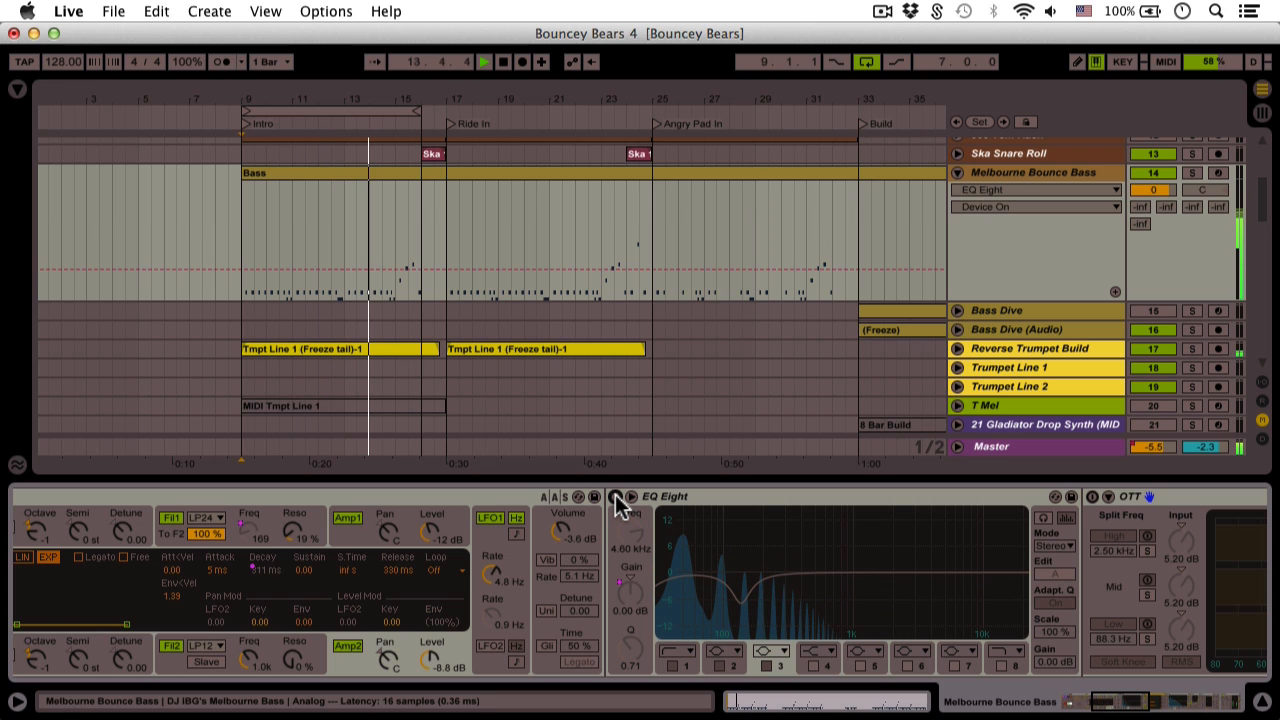
click(615, 497)
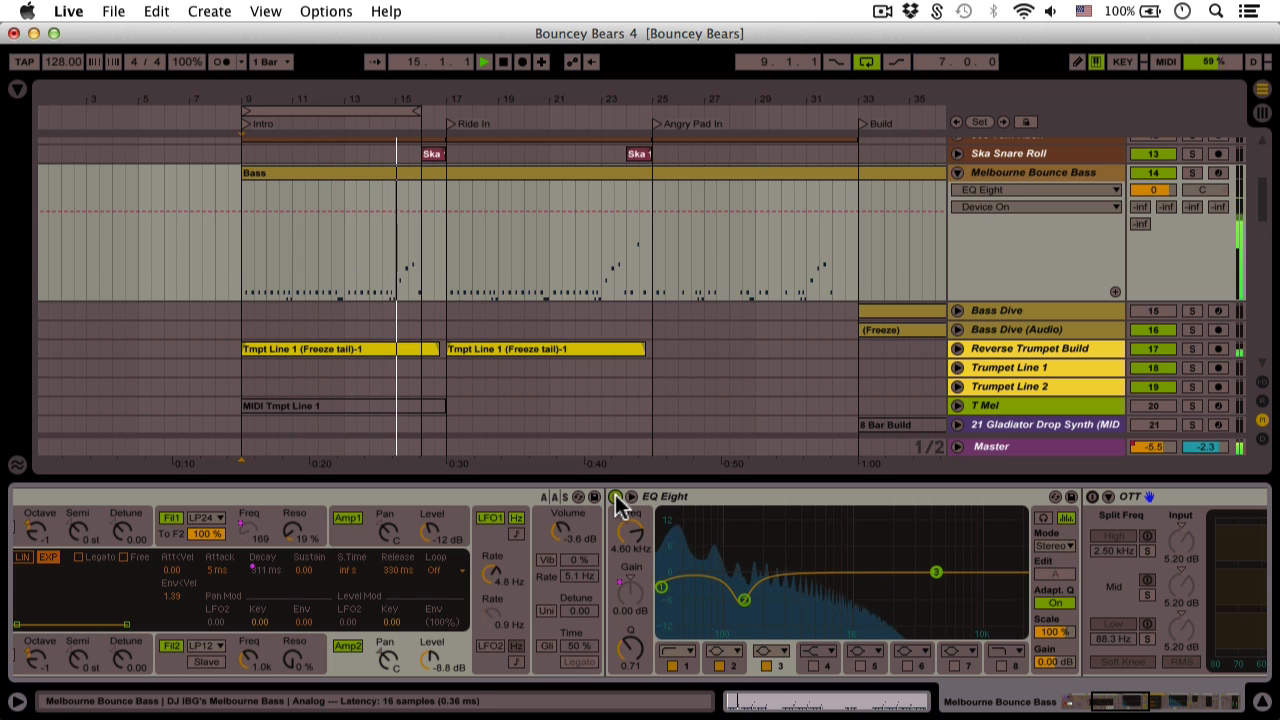
click(615, 497)
click(615, 497)
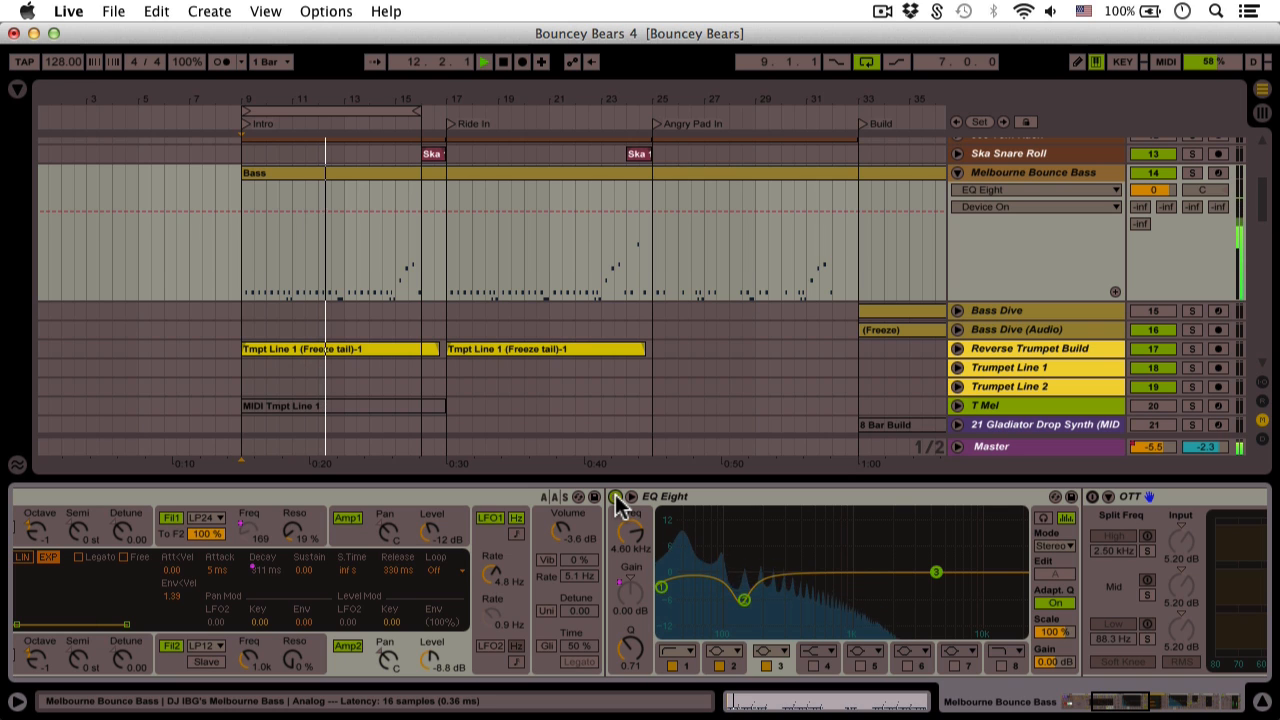
click(616, 497)
click(616, 497)
Raise the Snap macro to 3.19 dB
scroll(616, 497, right, 1)
scroll(616, 496, right, 5)
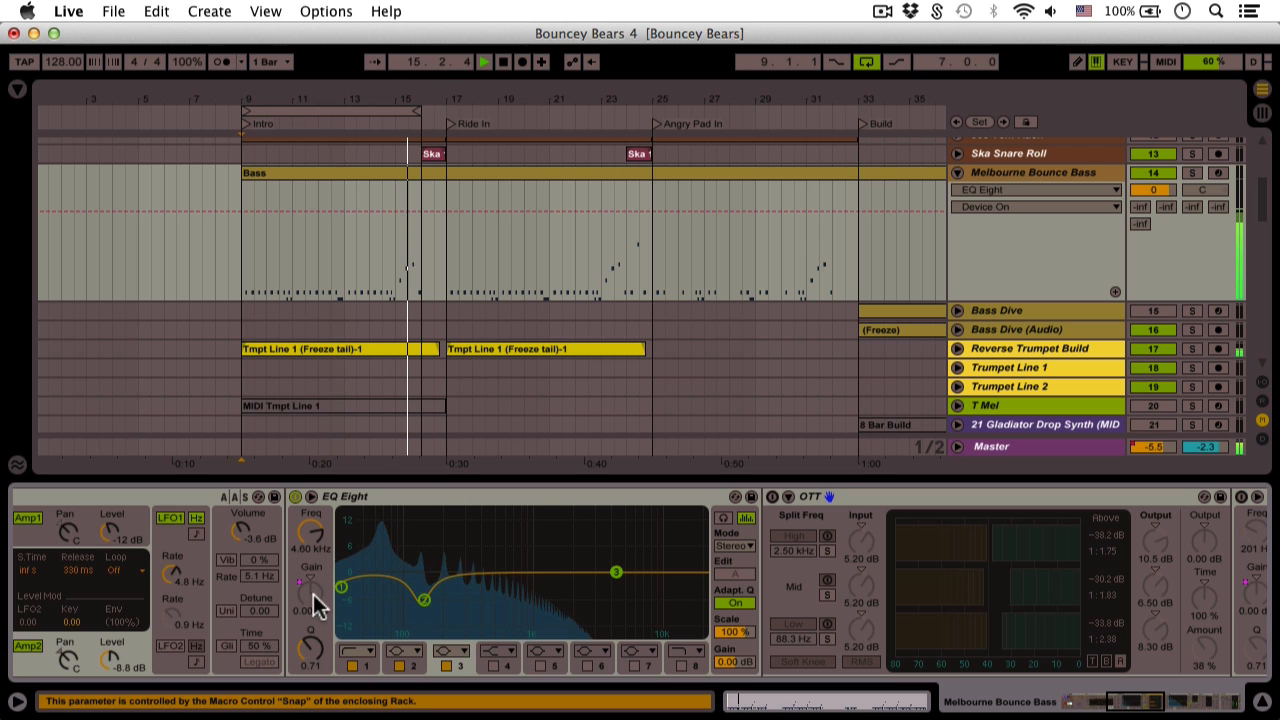
scroll(319, 594, left, 15)
drag(226, 560, 226, 530)
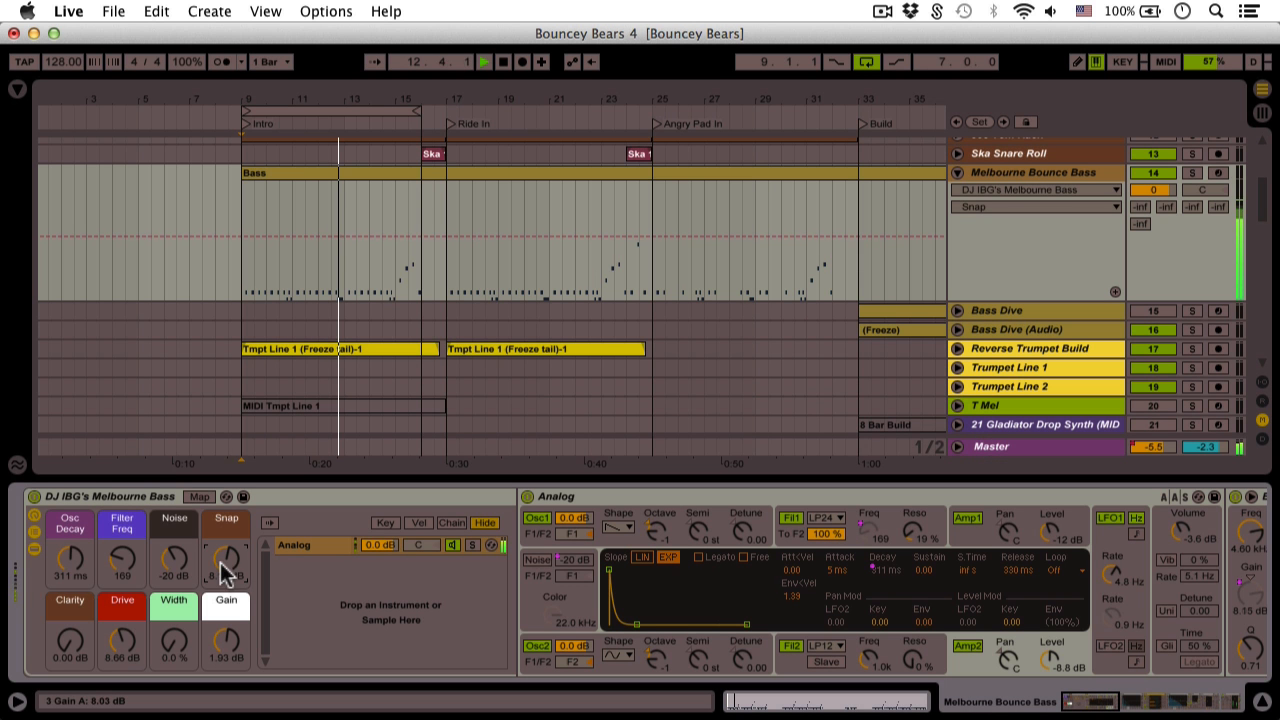
Switch on the OTT compressor, A/B it, and enable the EQ Eight after it
scroll(359, 593, right, 18)
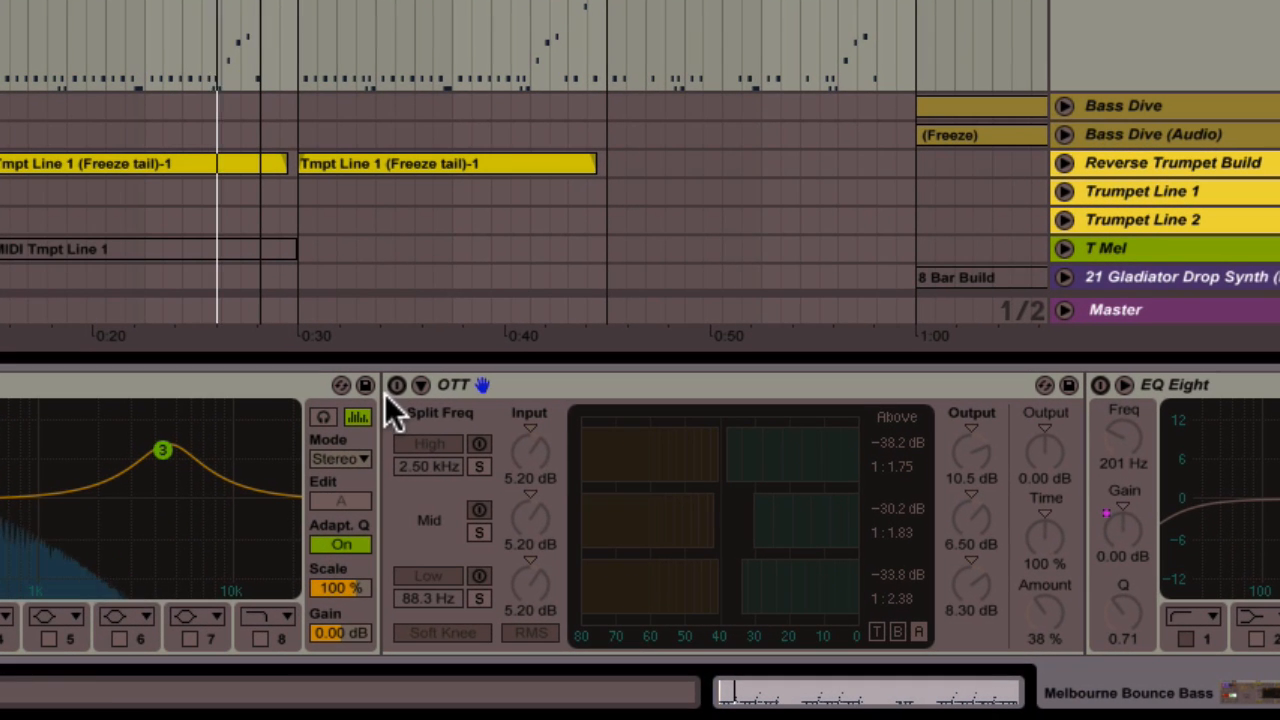
click(397, 386)
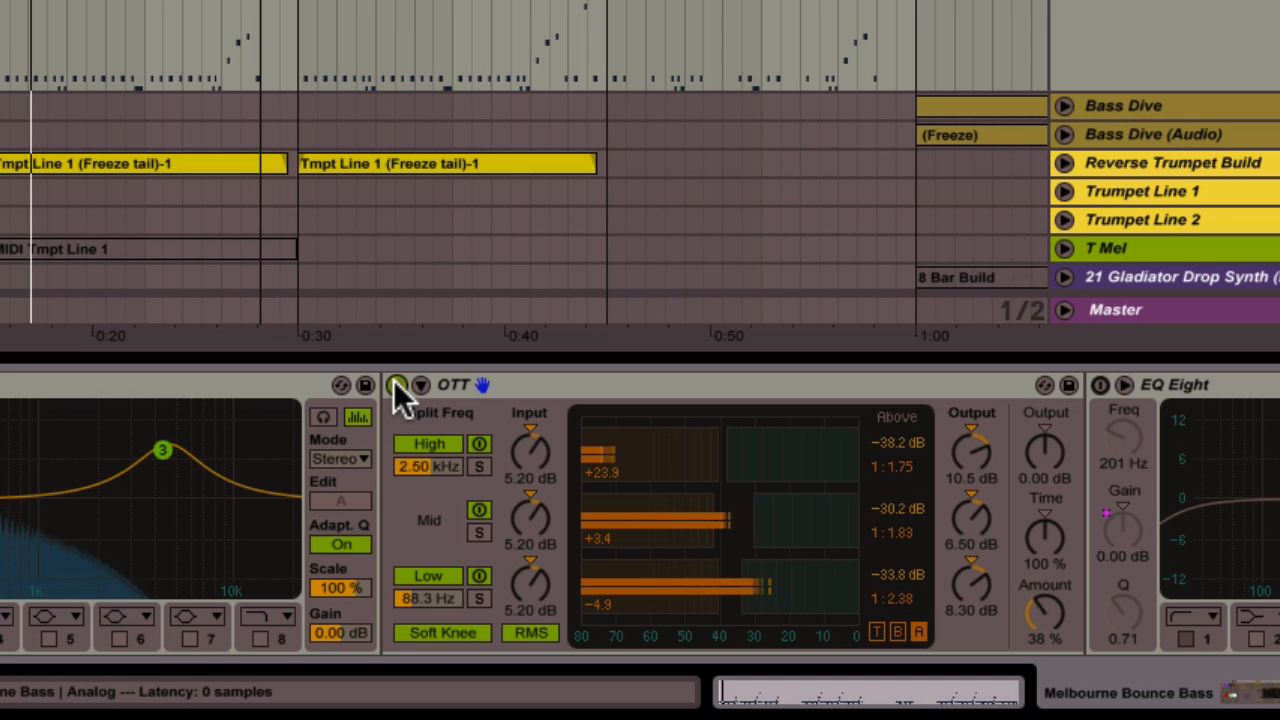
click(397, 386)
click(397, 386)
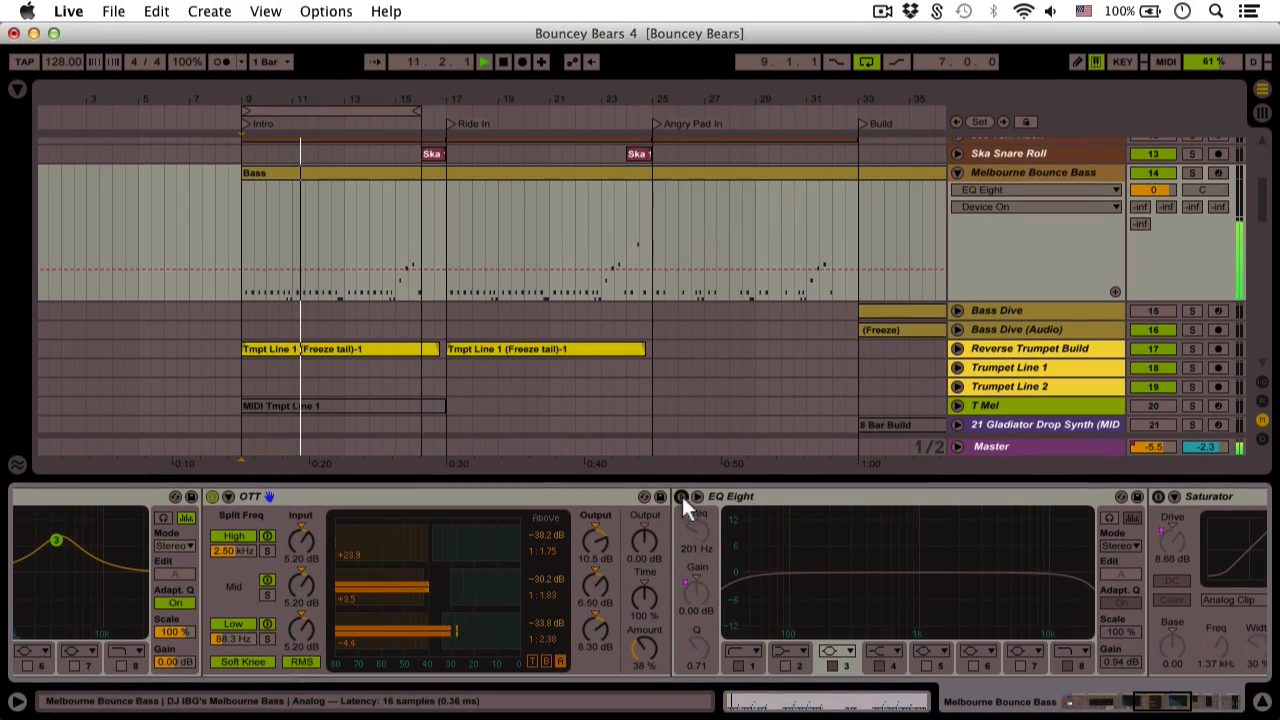
click(678, 486)
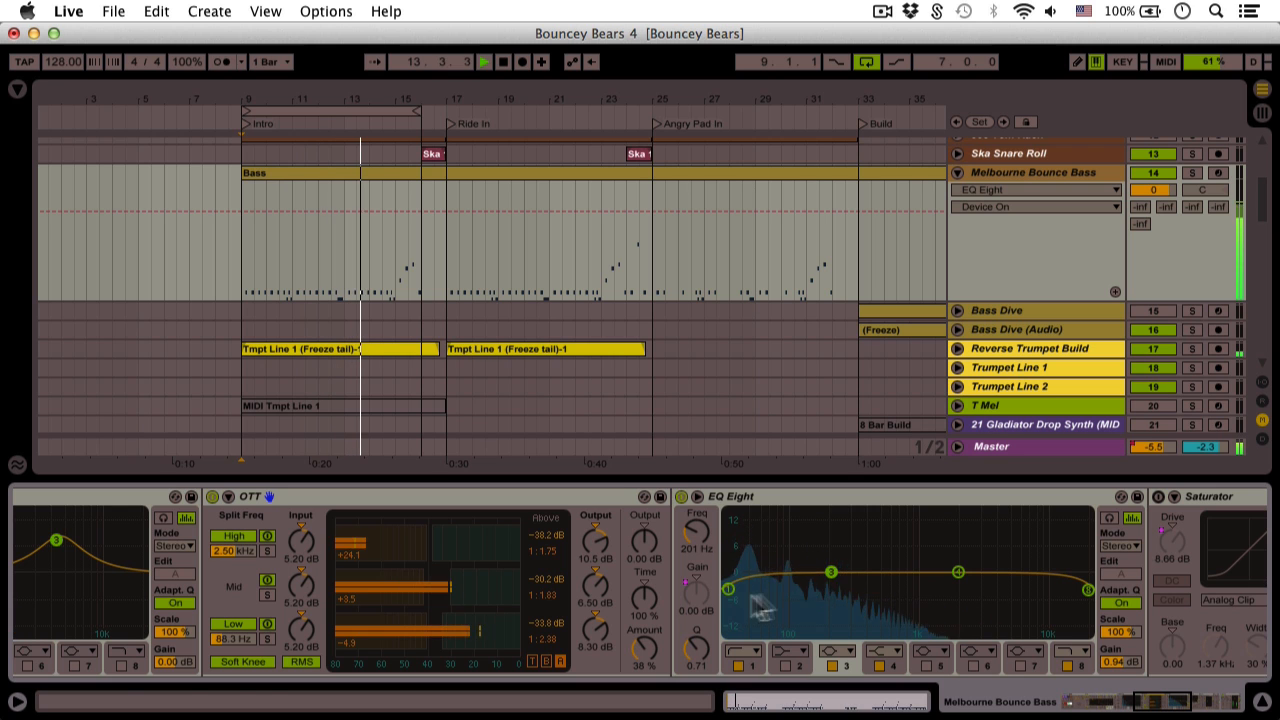
scroll(697, 599, left, 15)
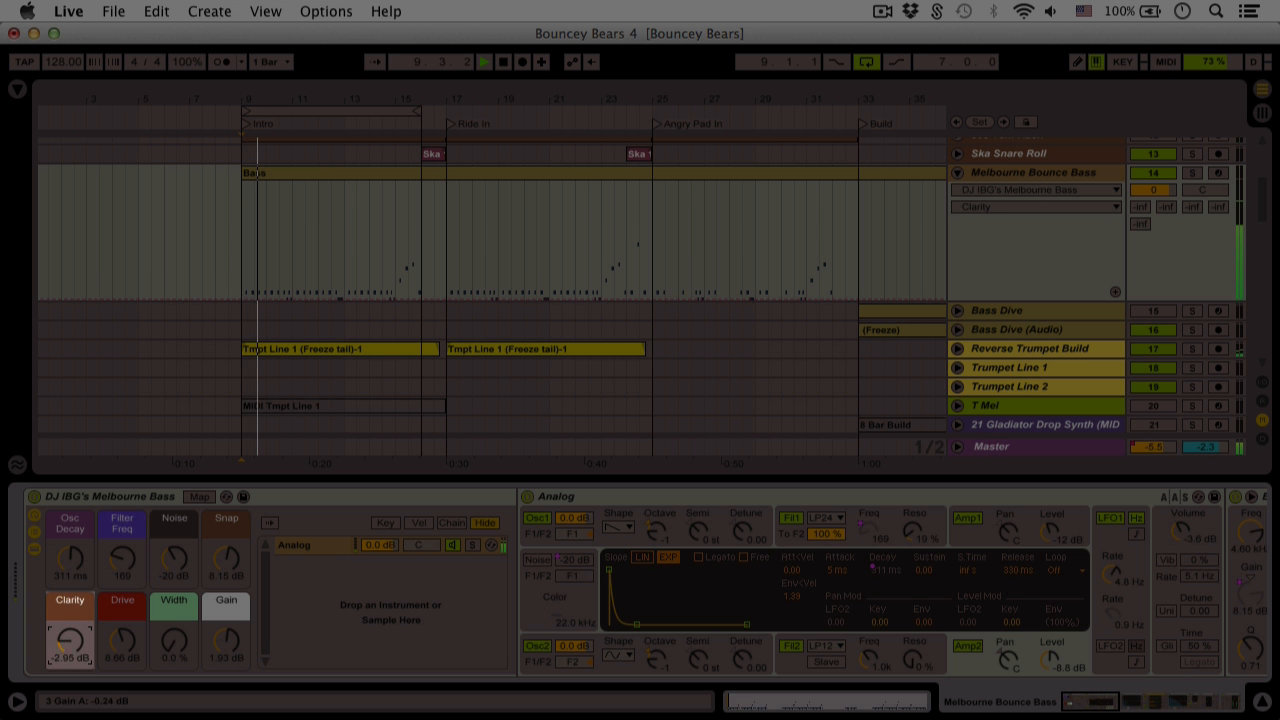
Sweep the Clarity macro down to about -15 dB, then settle it at -7.68 dB
drag(78, 645, 78, 690)
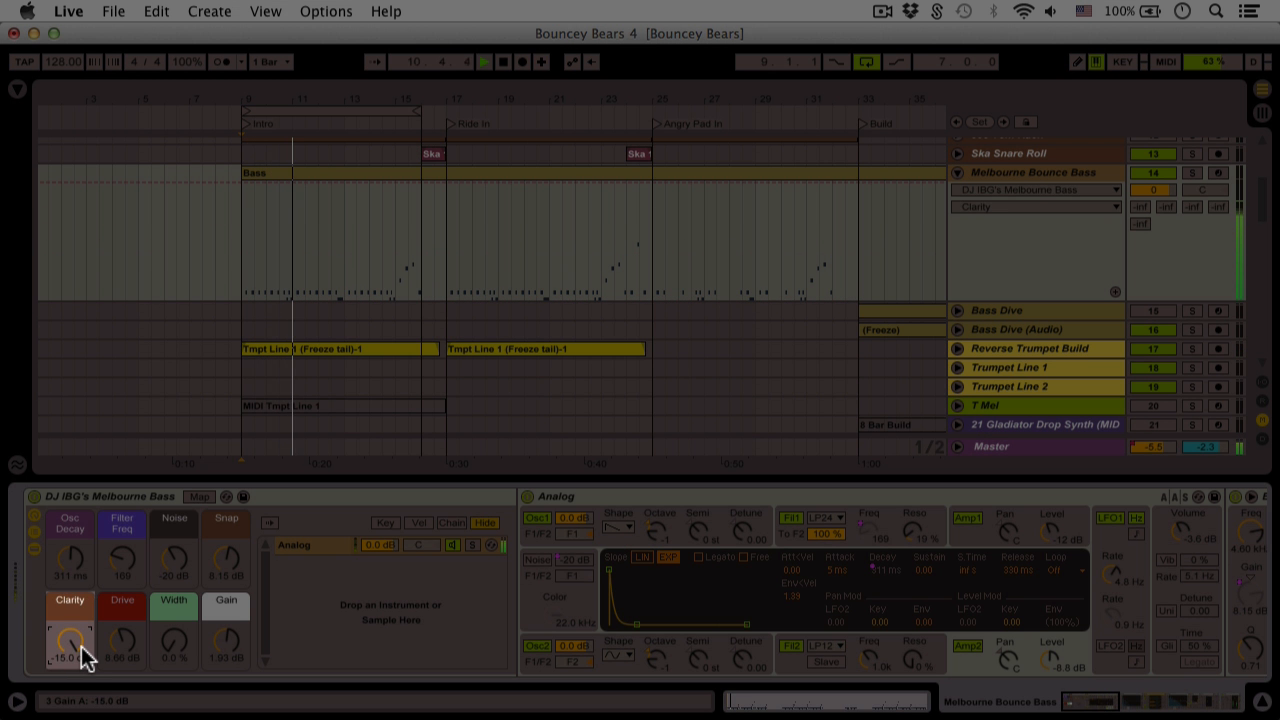
drag(77, 644, 77, 632)
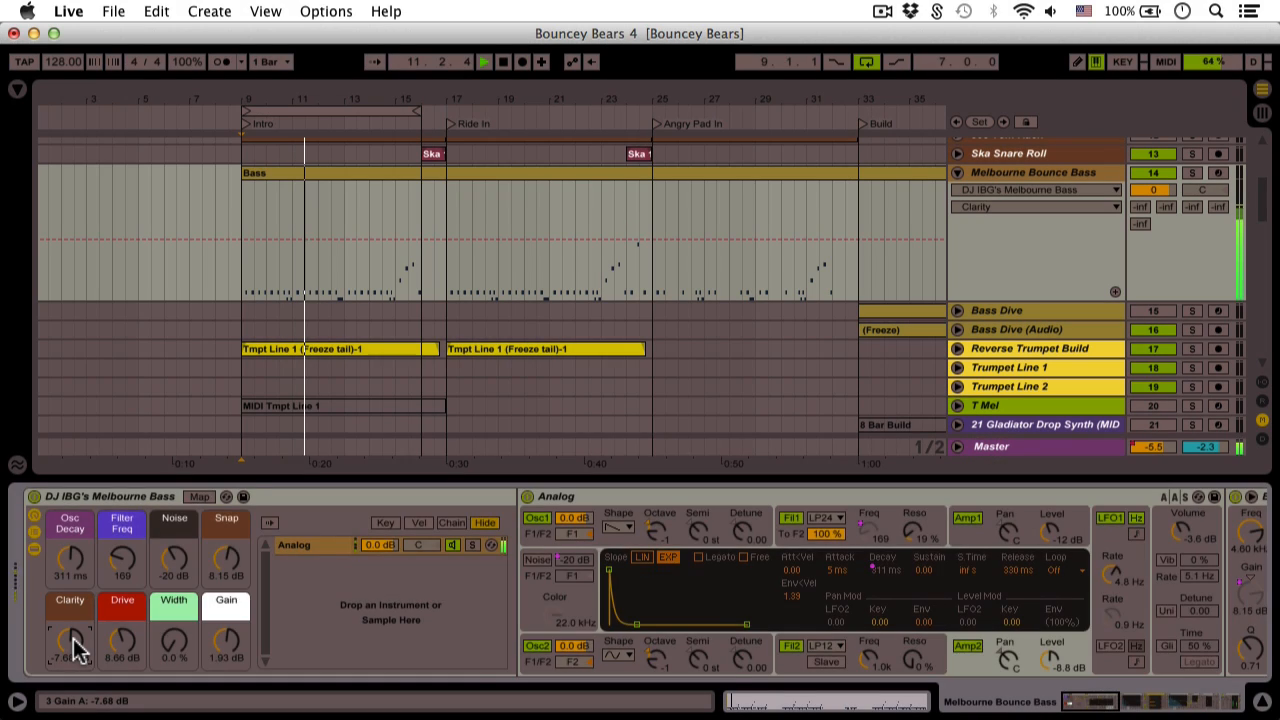
scroll(78, 650, right, 20)
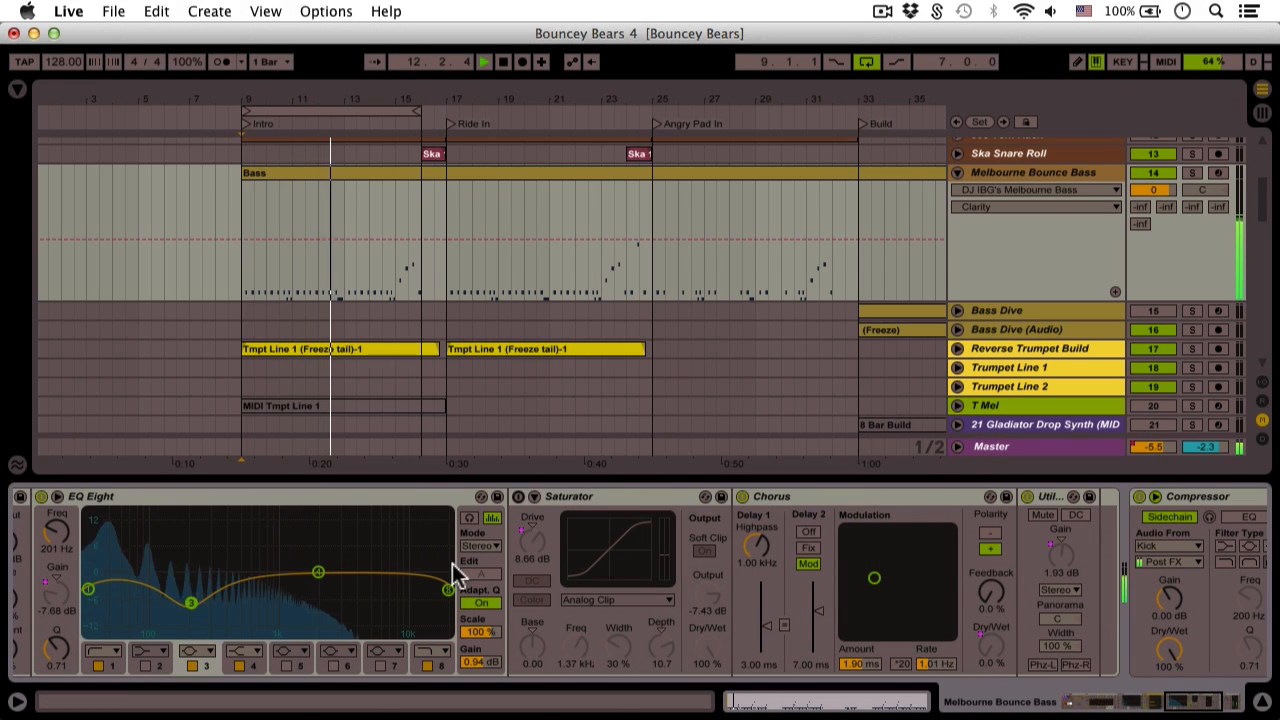
Switch on the Saturator, confirm its Drive macro mapping, and raise Drive to about 10.9 dB
click(519, 496)
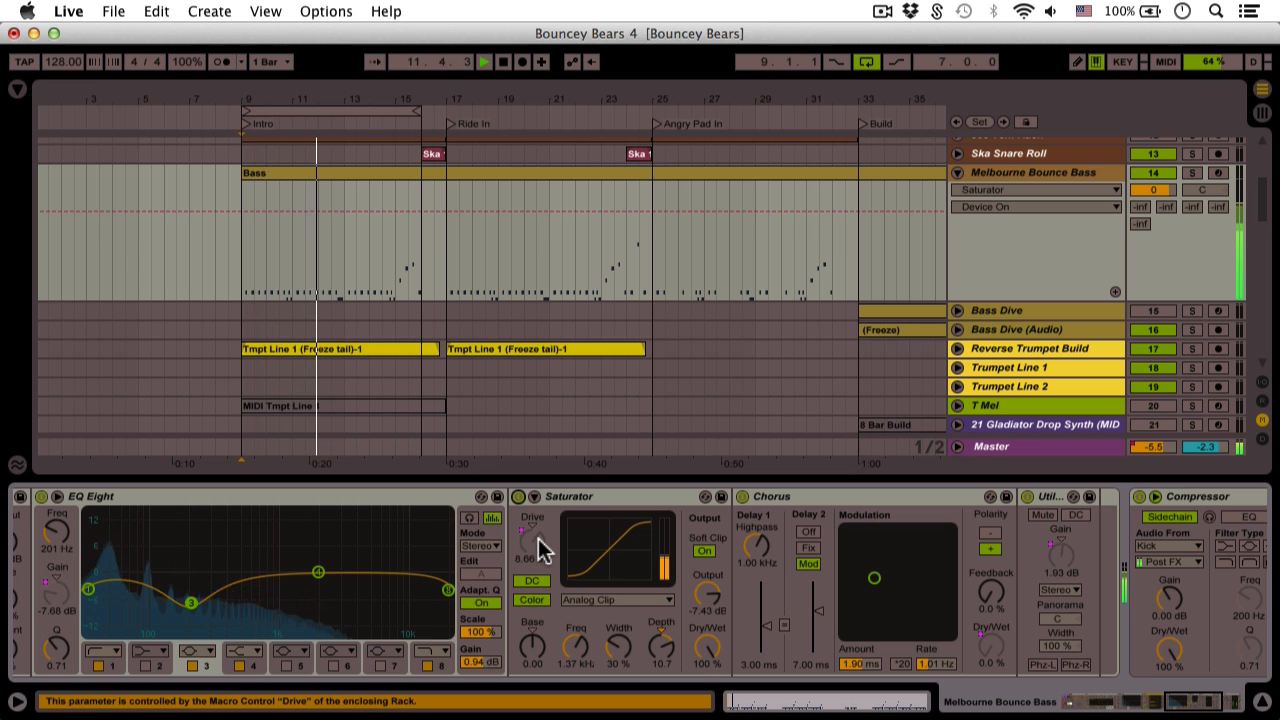
right_click(538, 540)
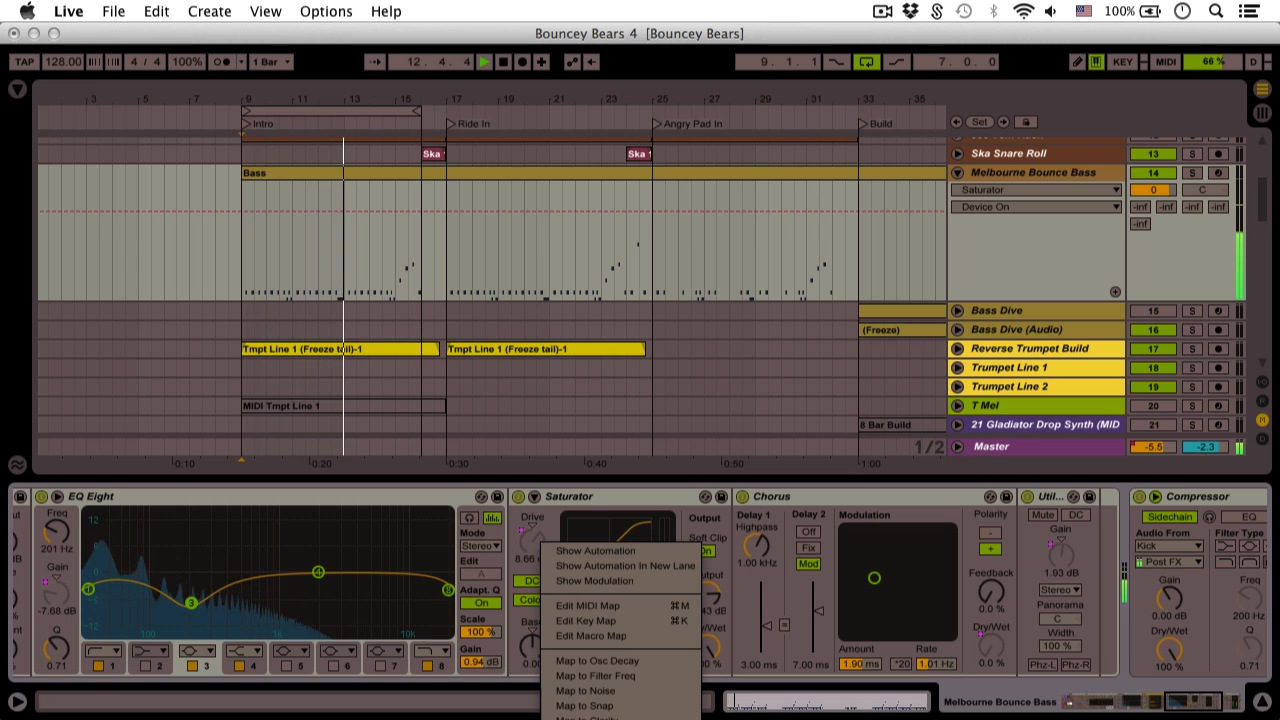
click(597, 660)
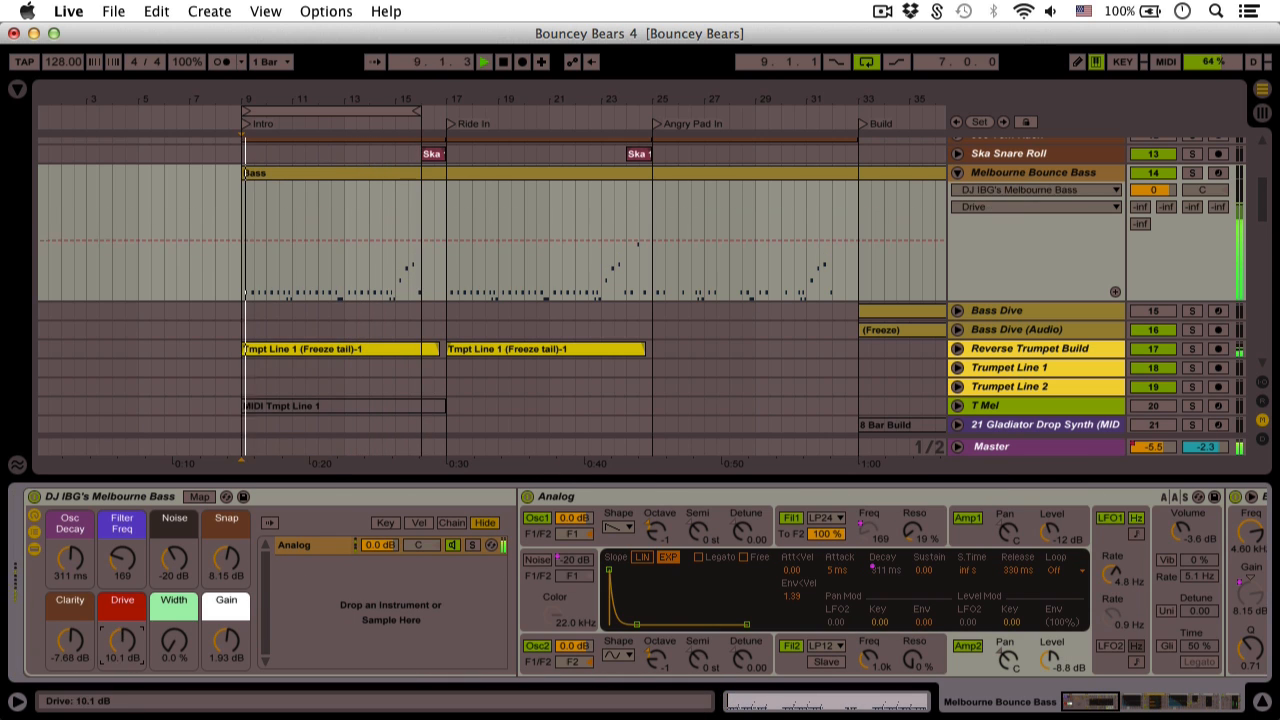
drag(122, 642, 122, 640)
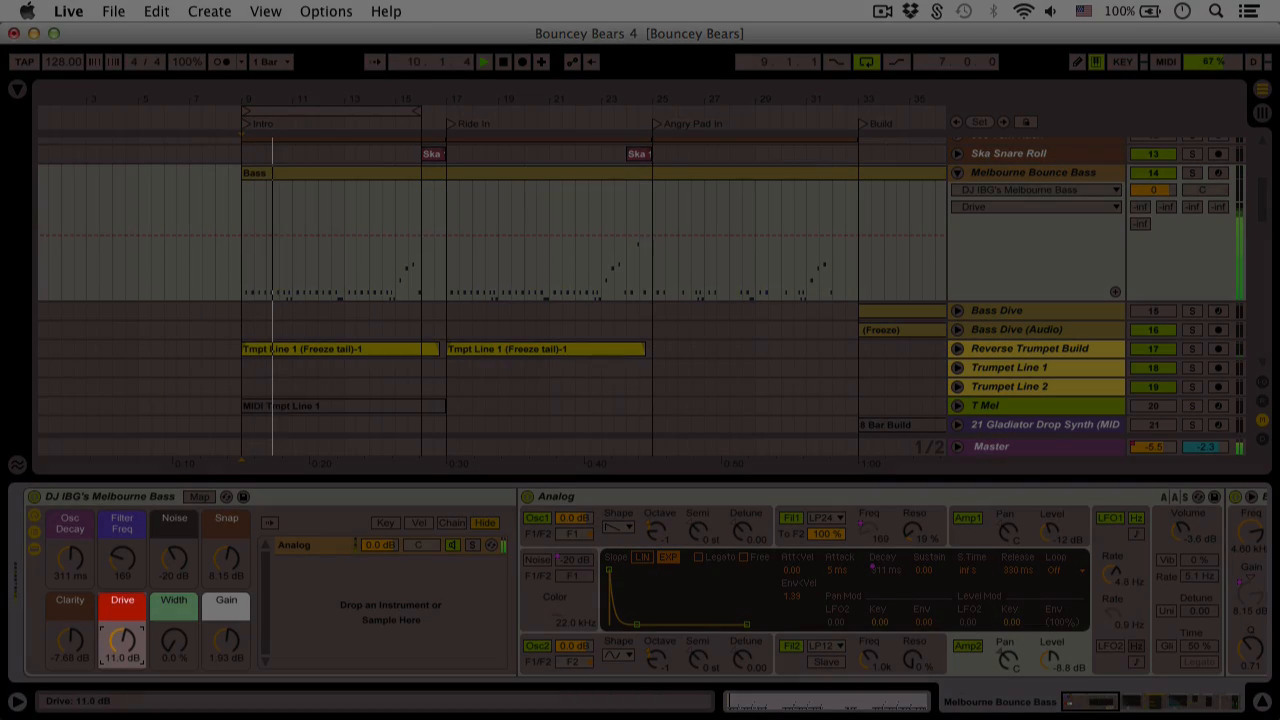
scroll(349, 591, right, 10)
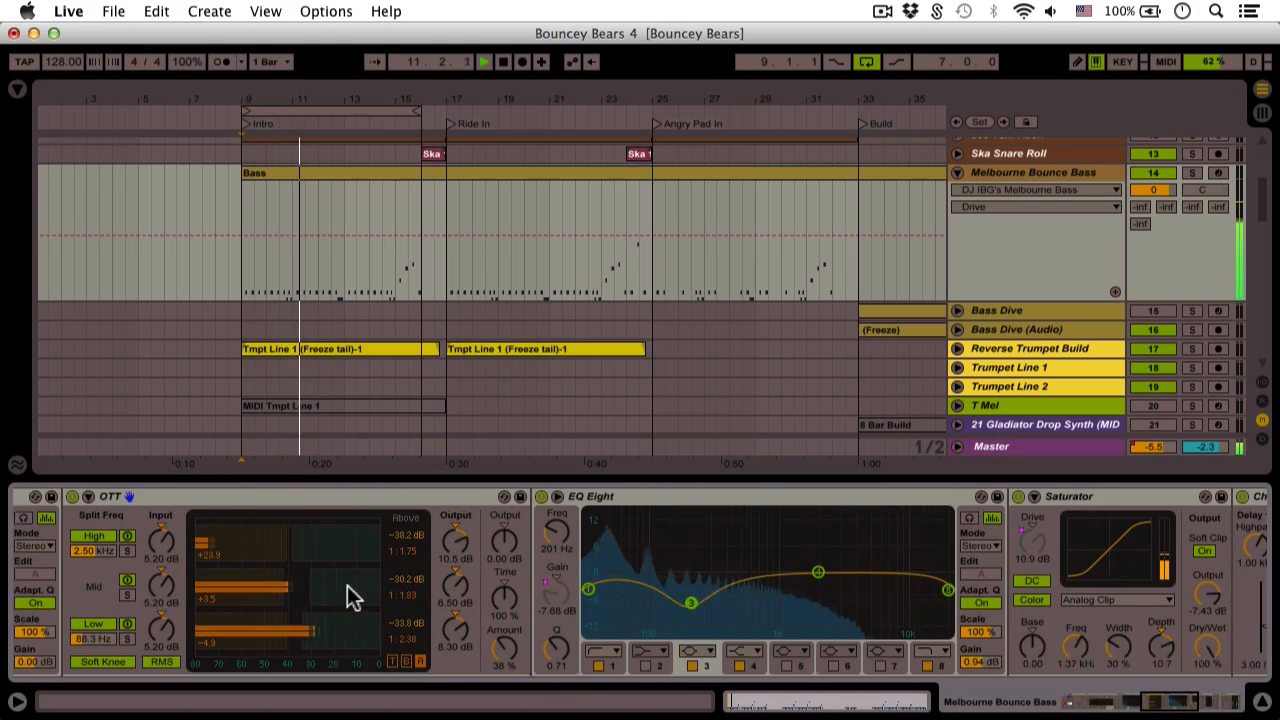
scroll(492, 290, right, 8)
scroll(936, 573, right, 10)
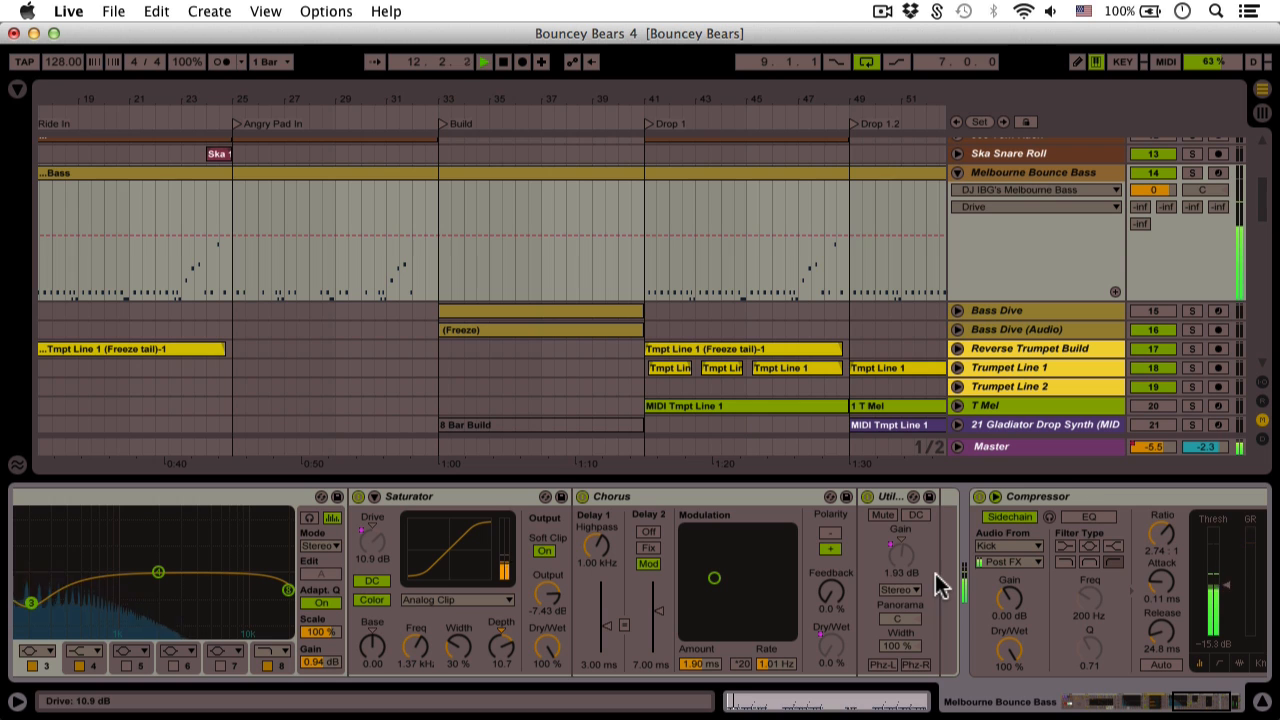
Check the Chorus Dry/Wet's Width mapping, sweep Width up to about 40%, then return it to 0.0%
click(703, 498)
click(833, 648)
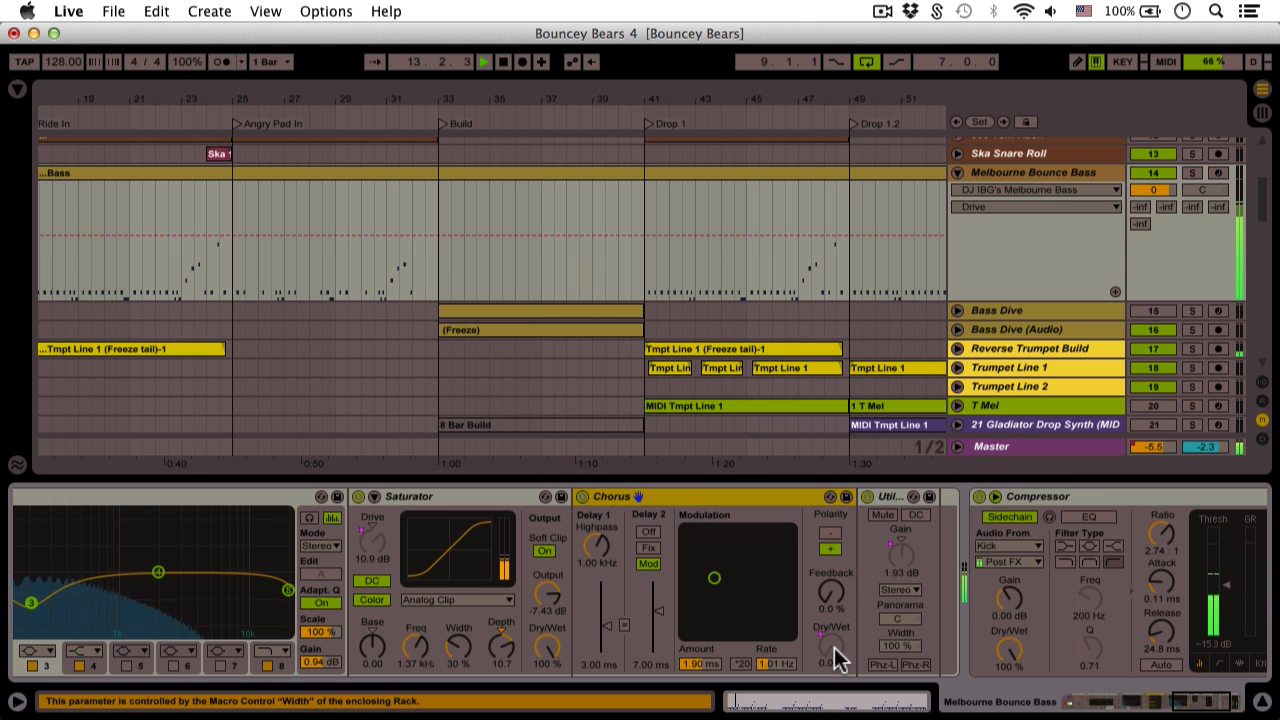
right_click(834, 648)
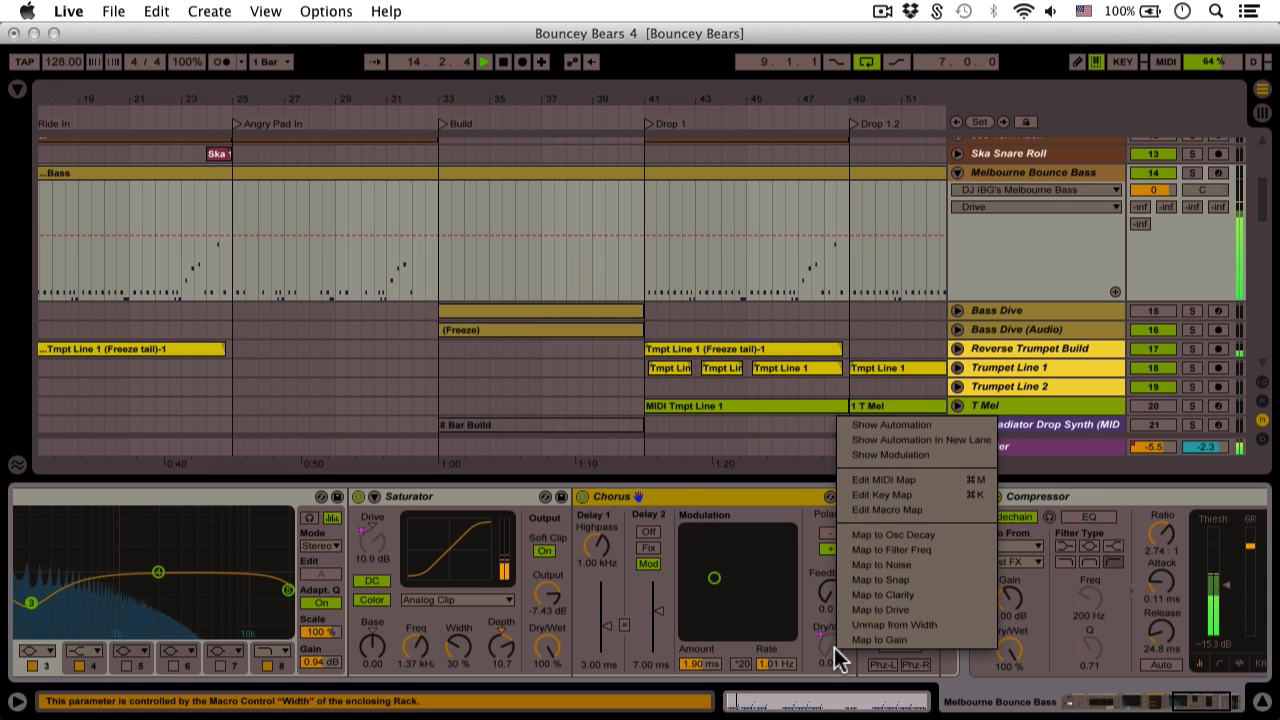
key(Escape)
scroll(834, 648, left, 15)
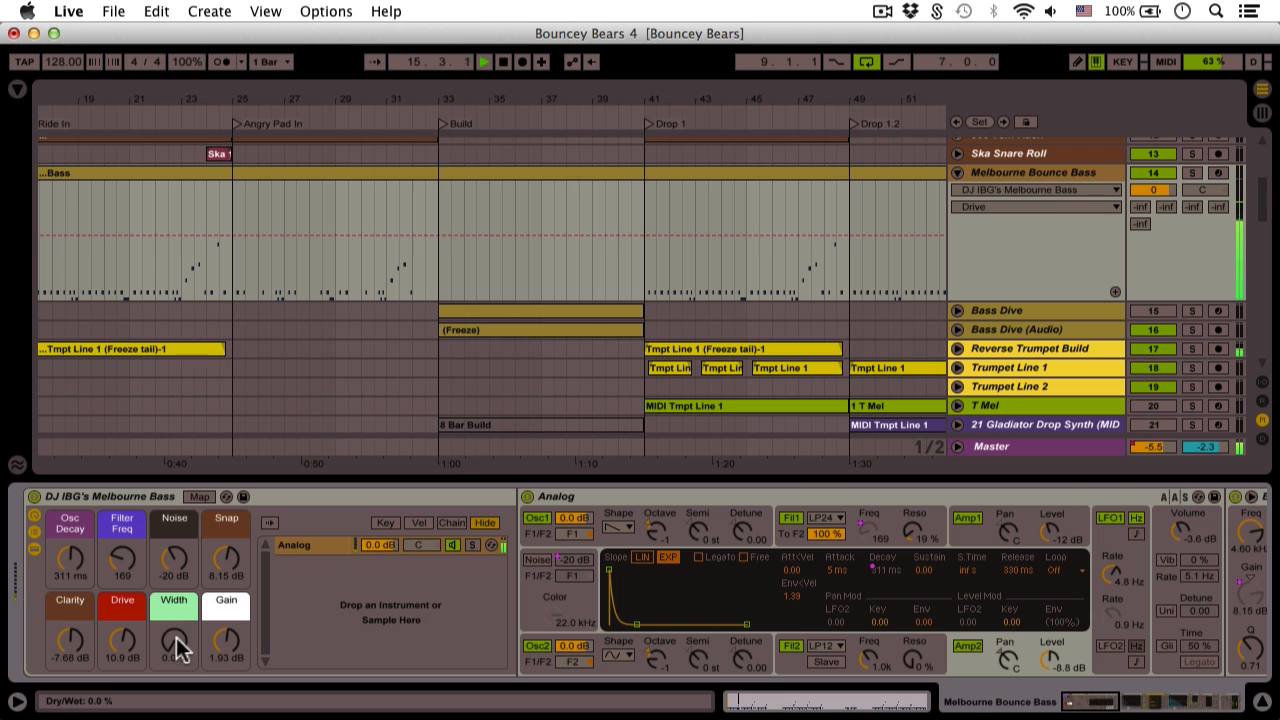
drag(174, 640, 174, 636)
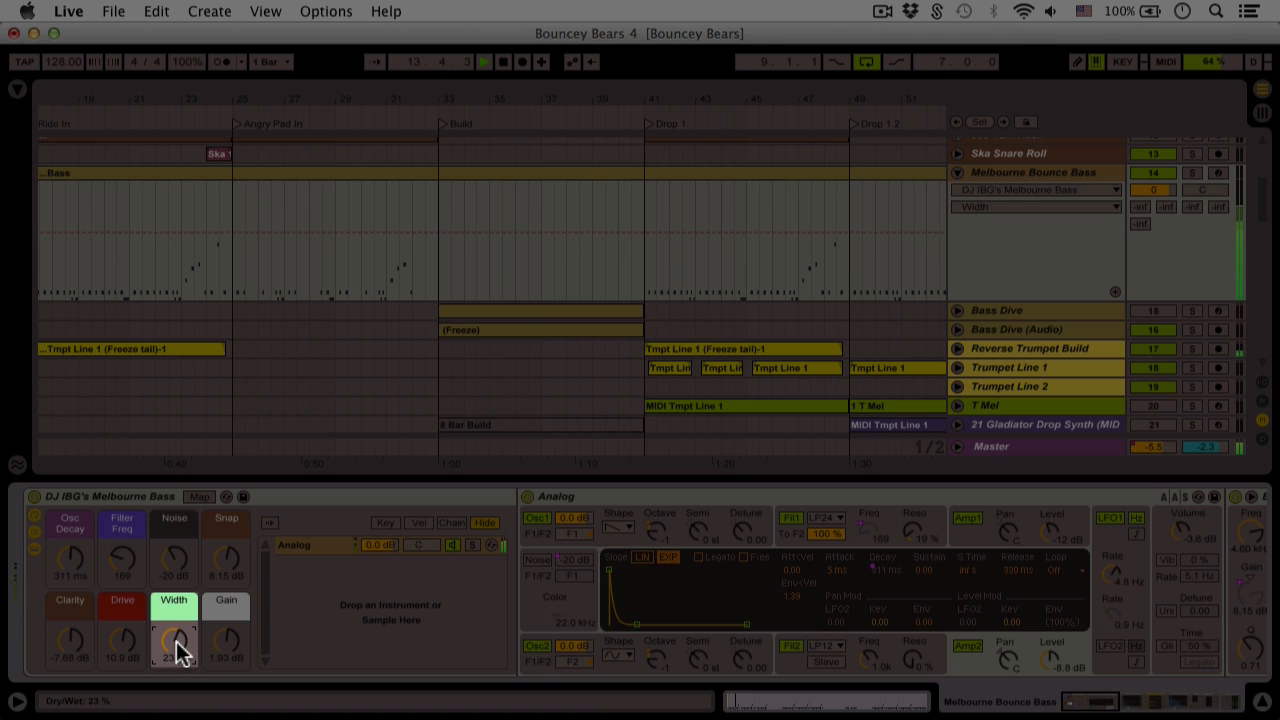
drag(176, 641, 176, 650)
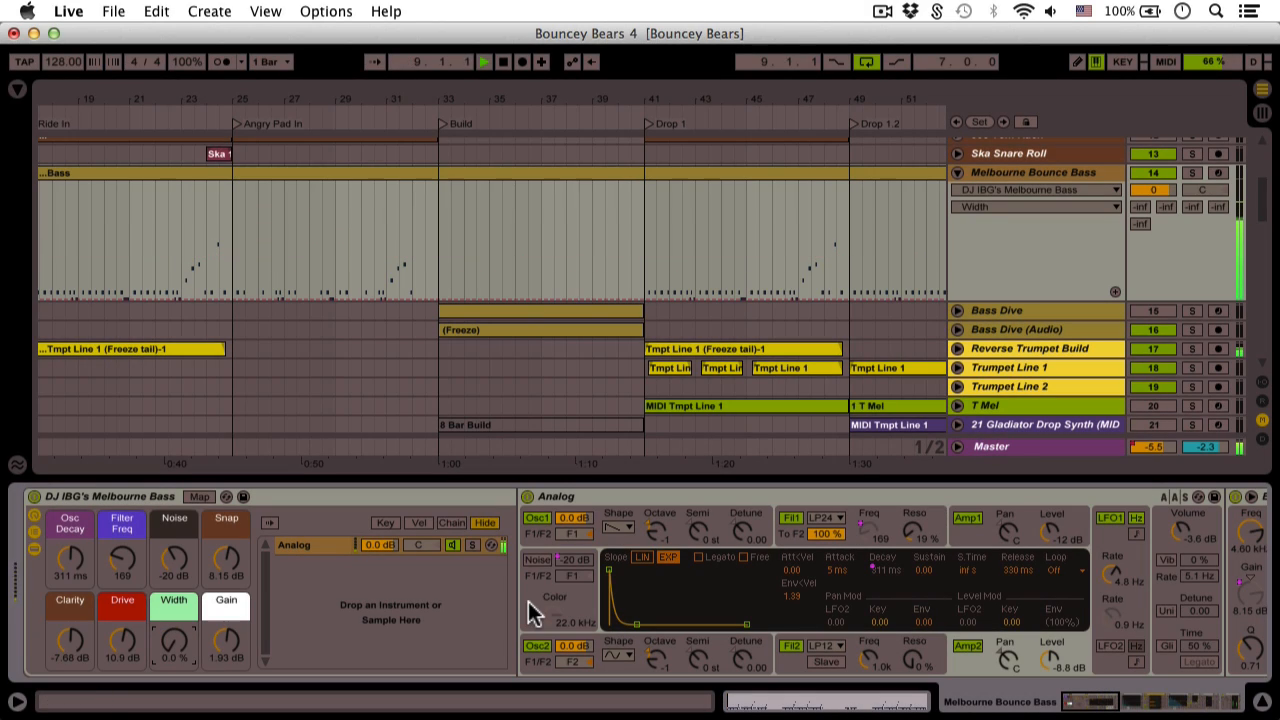
Select the Utility device and check that its Gain is mapped to a macro
scroll(535, 612, right, 15)
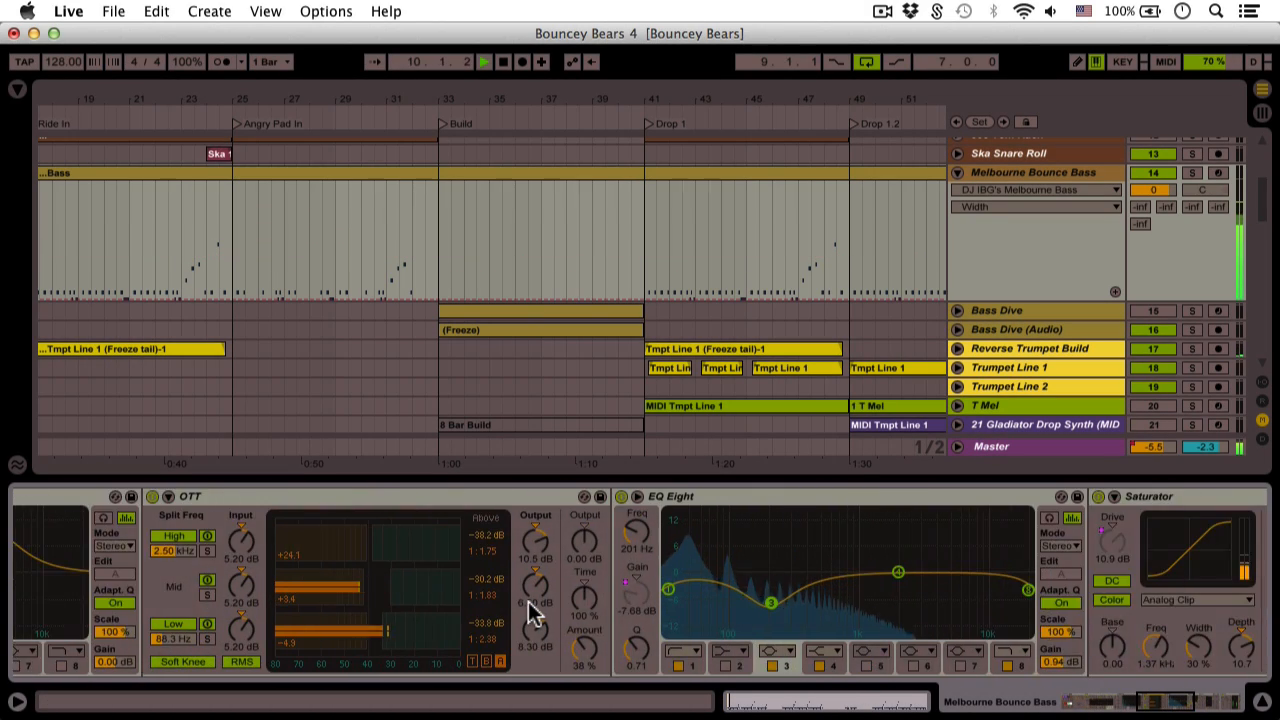
scroll(531, 606, right, 15)
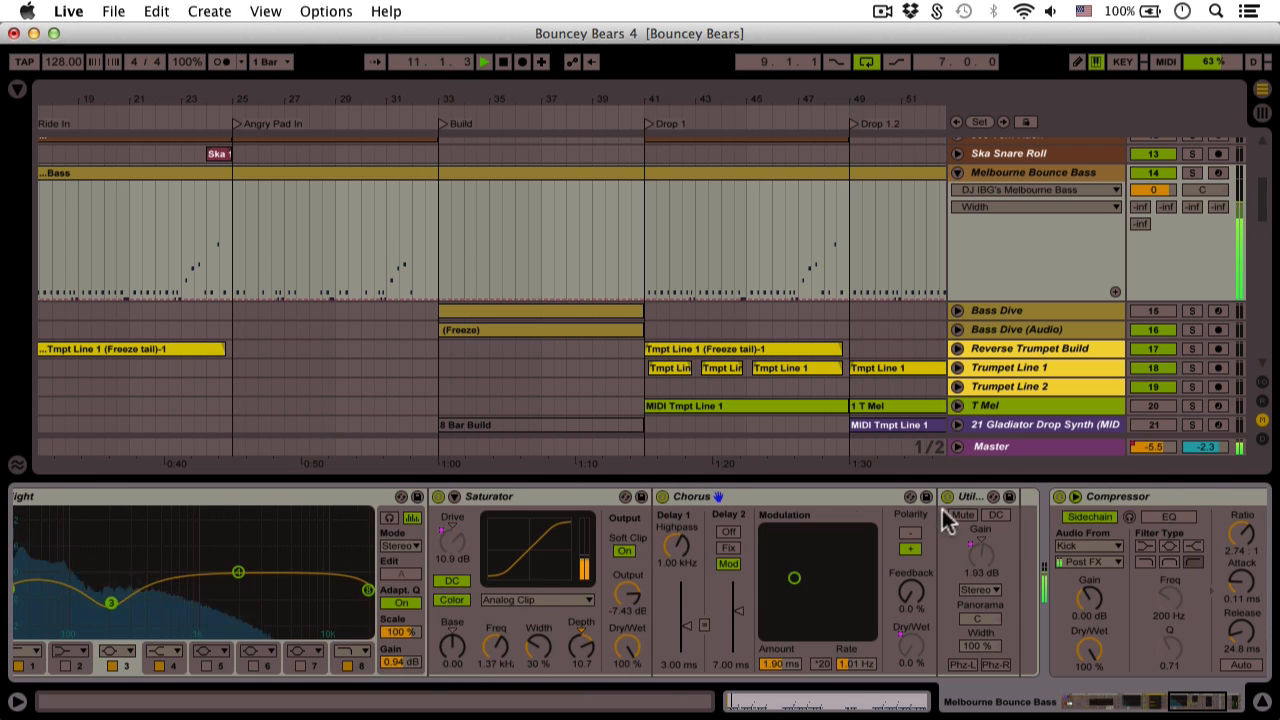
click(965, 497)
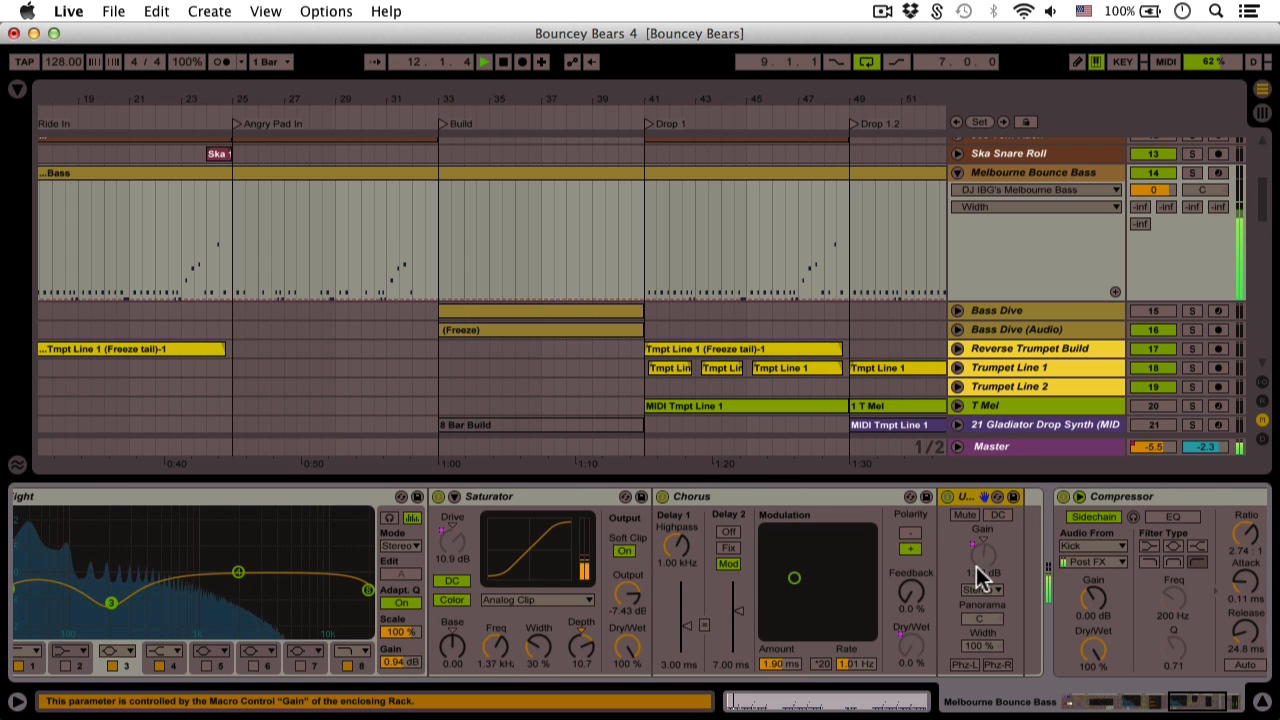
scroll(843, 357, left, 2)
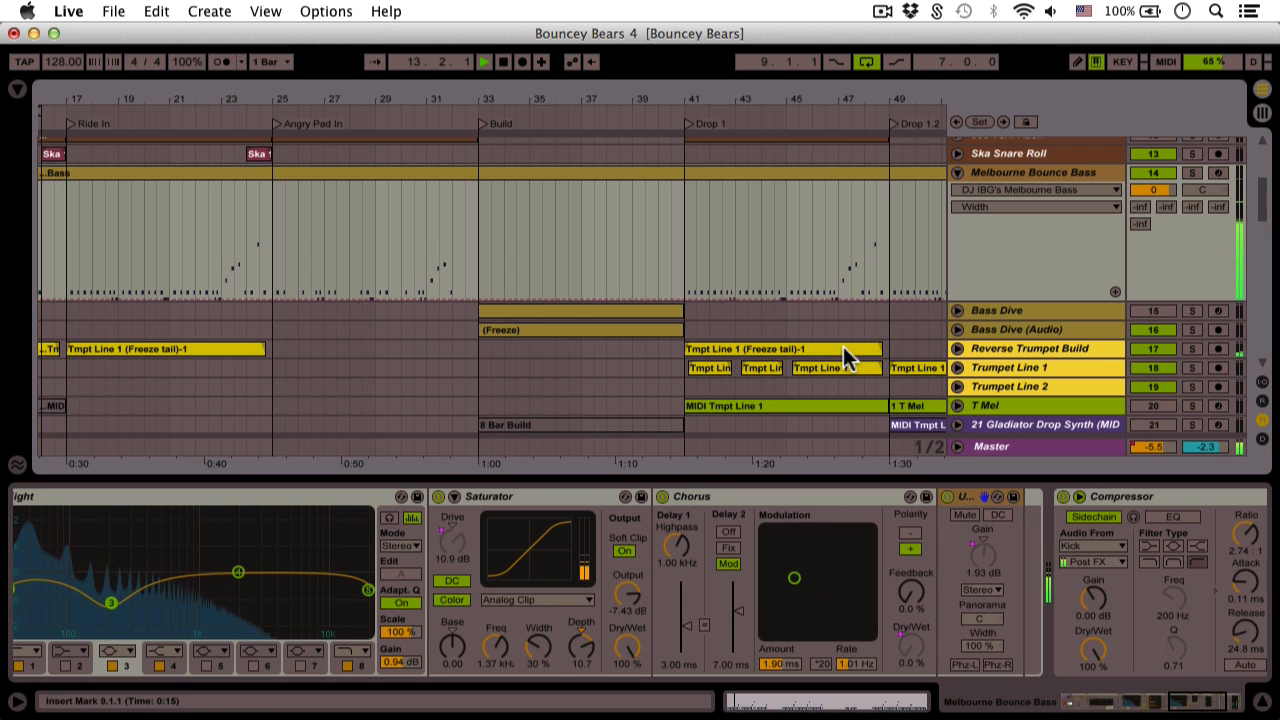
scroll(843, 350, left, 8)
right_click(991, 557)
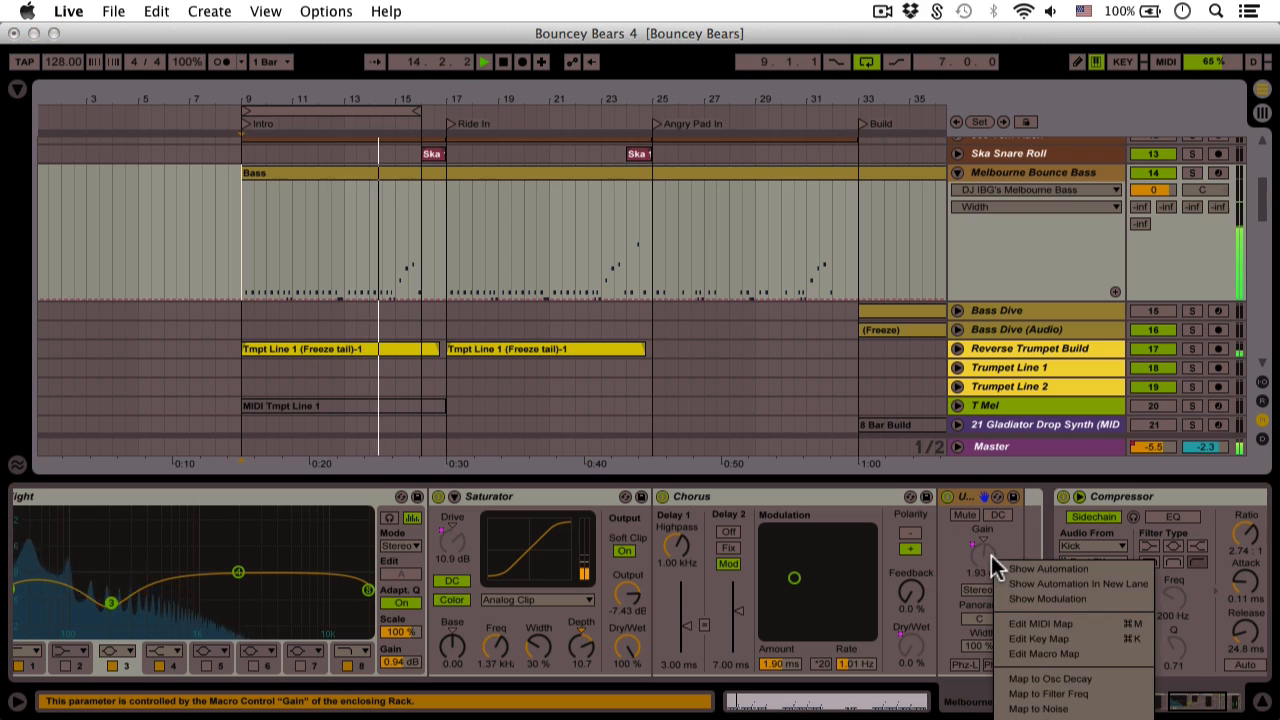
key(Escape)
Sweep the Gain macro up and back to 1.93 dB, then collapse the rack's chain list and devices
scroll(991, 556, left, 3)
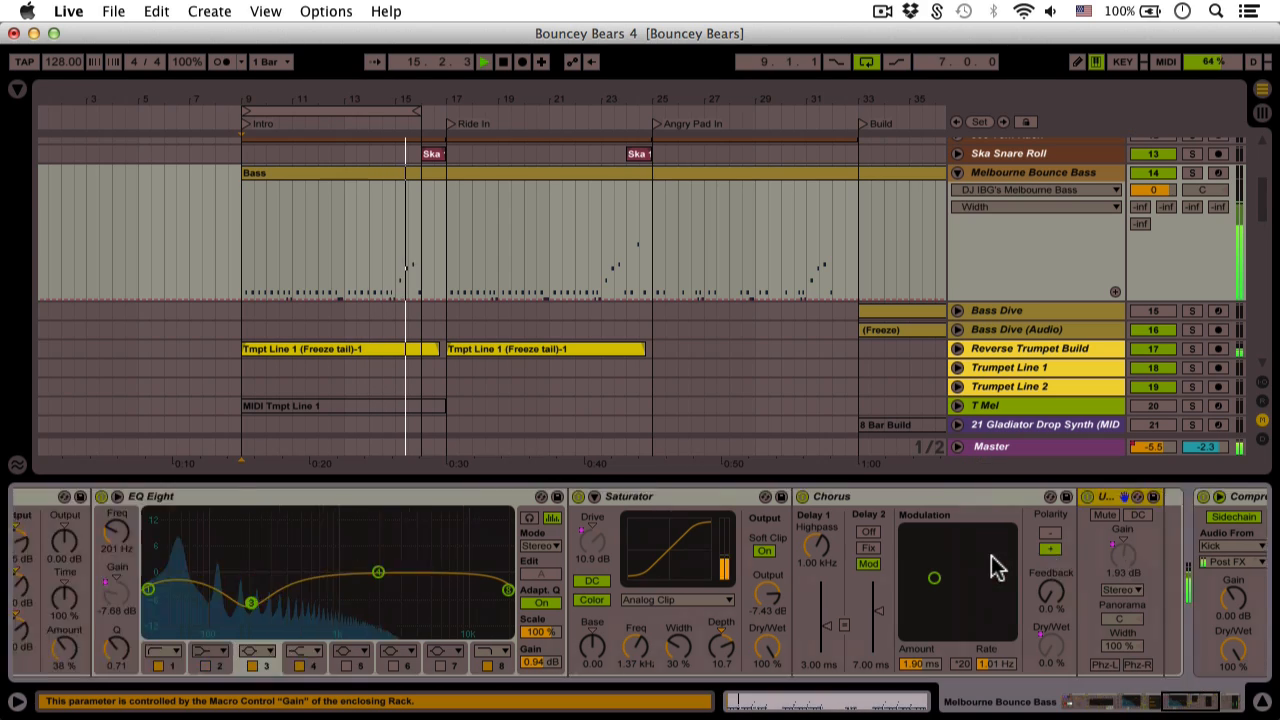
scroll(991, 556, left, 10)
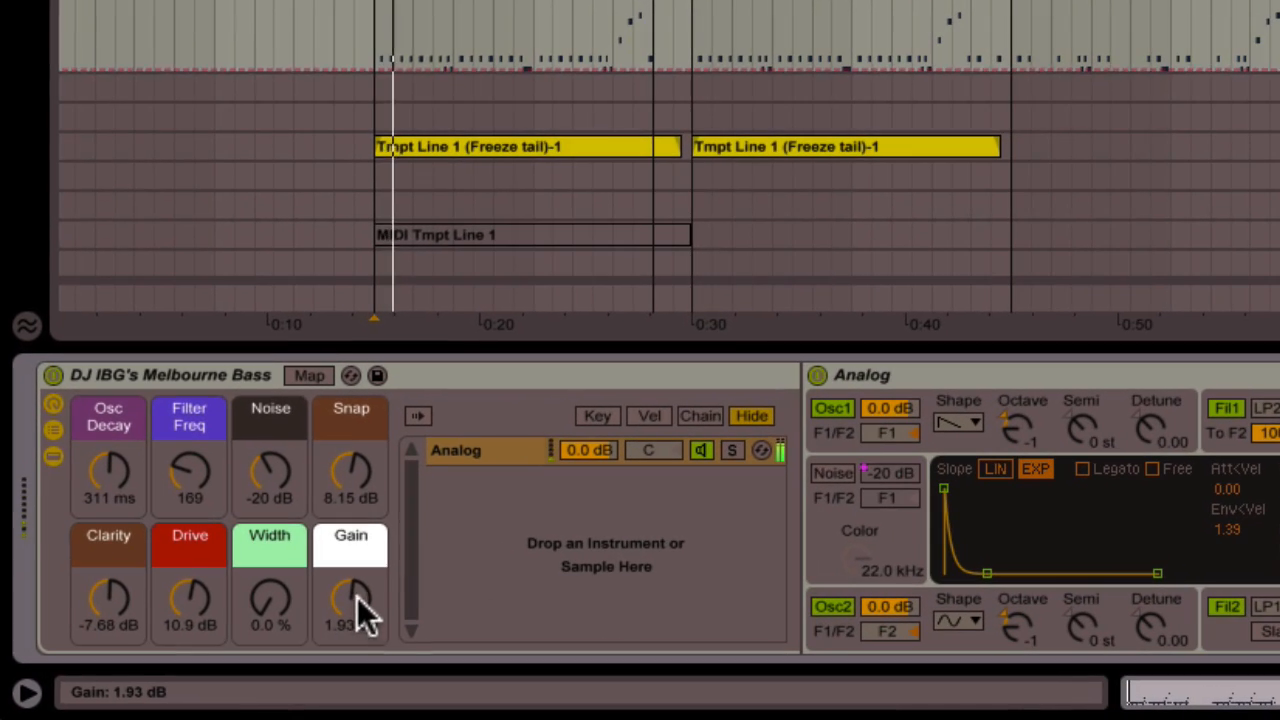
drag(362, 615, 362, 598)
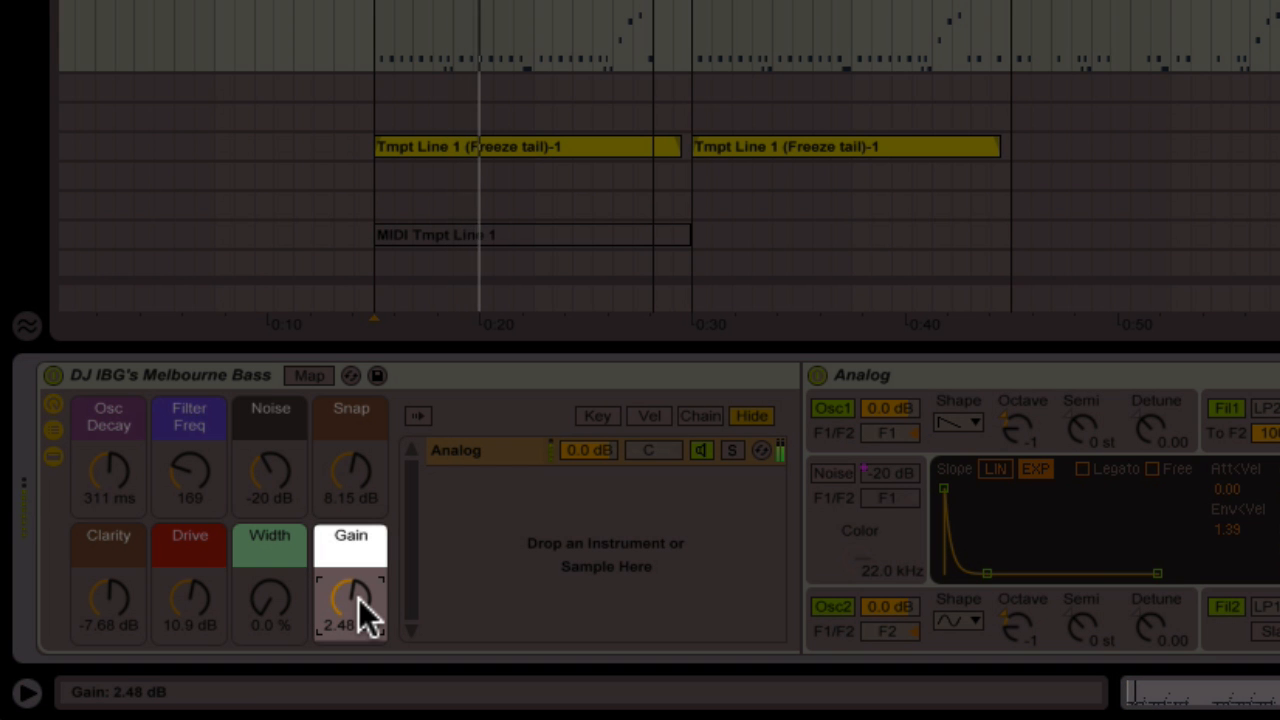
drag(358, 597, 358, 602)
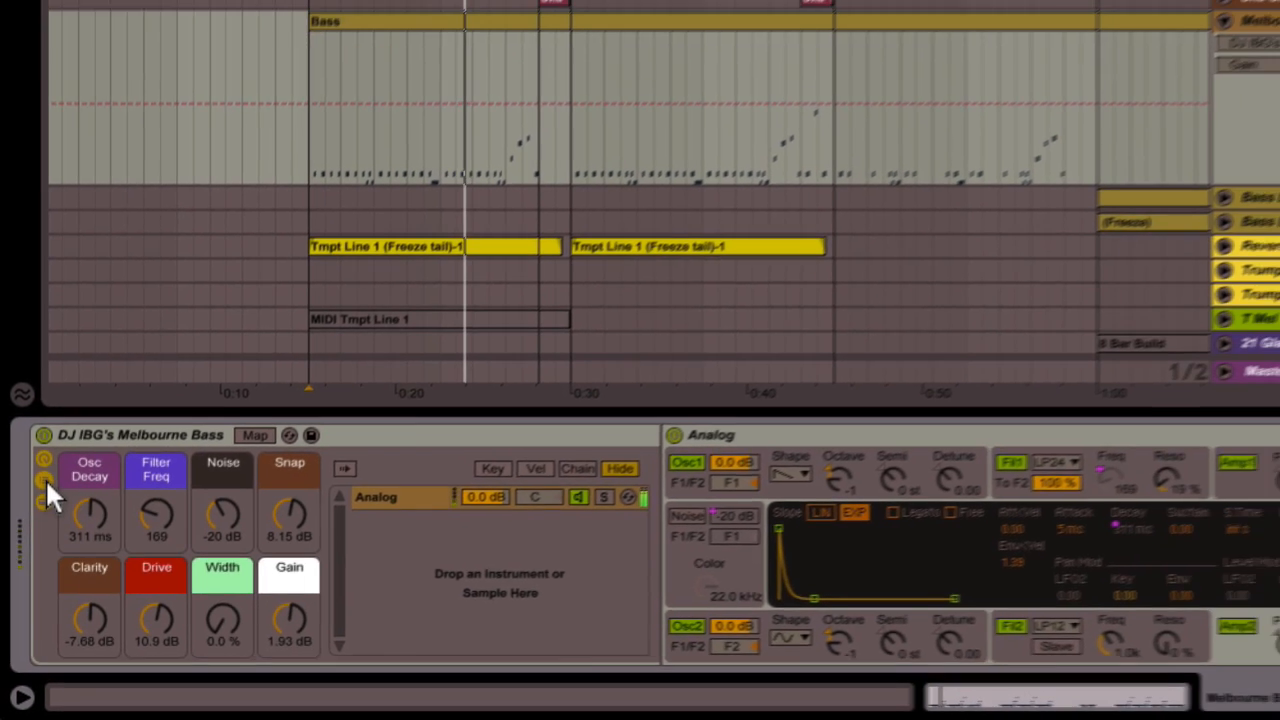
click(50, 447)
click(50, 471)
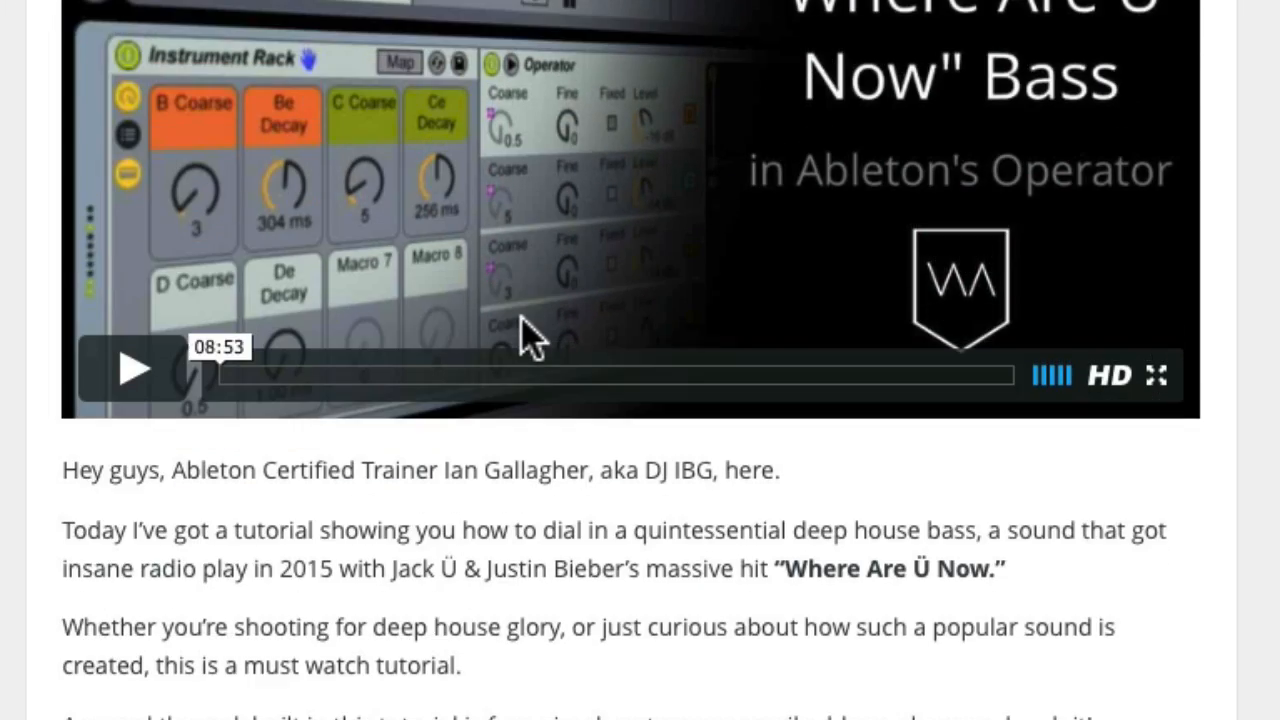
Open the 'How to Make An EPIC Future Bass Chord Lead in Live!' post and scroll to its video
scroll(520, 337, up, 2)
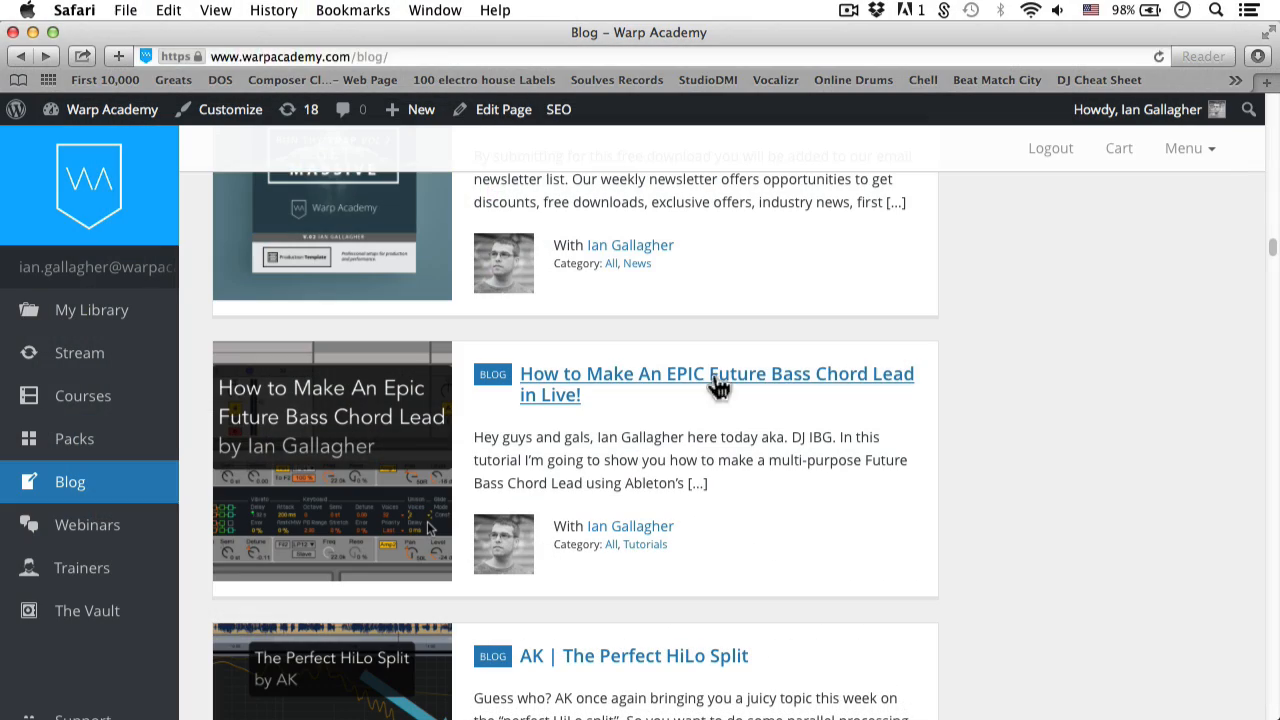
click(718, 385)
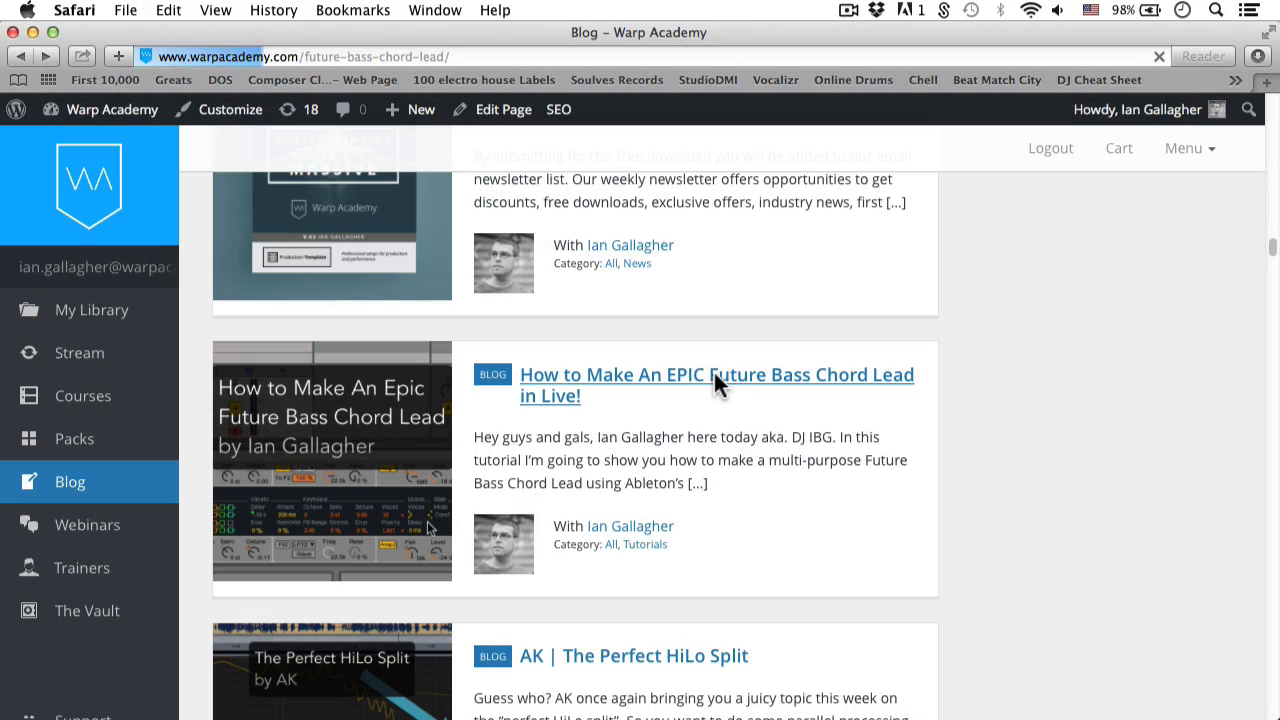
scroll(714, 372, down, 10)
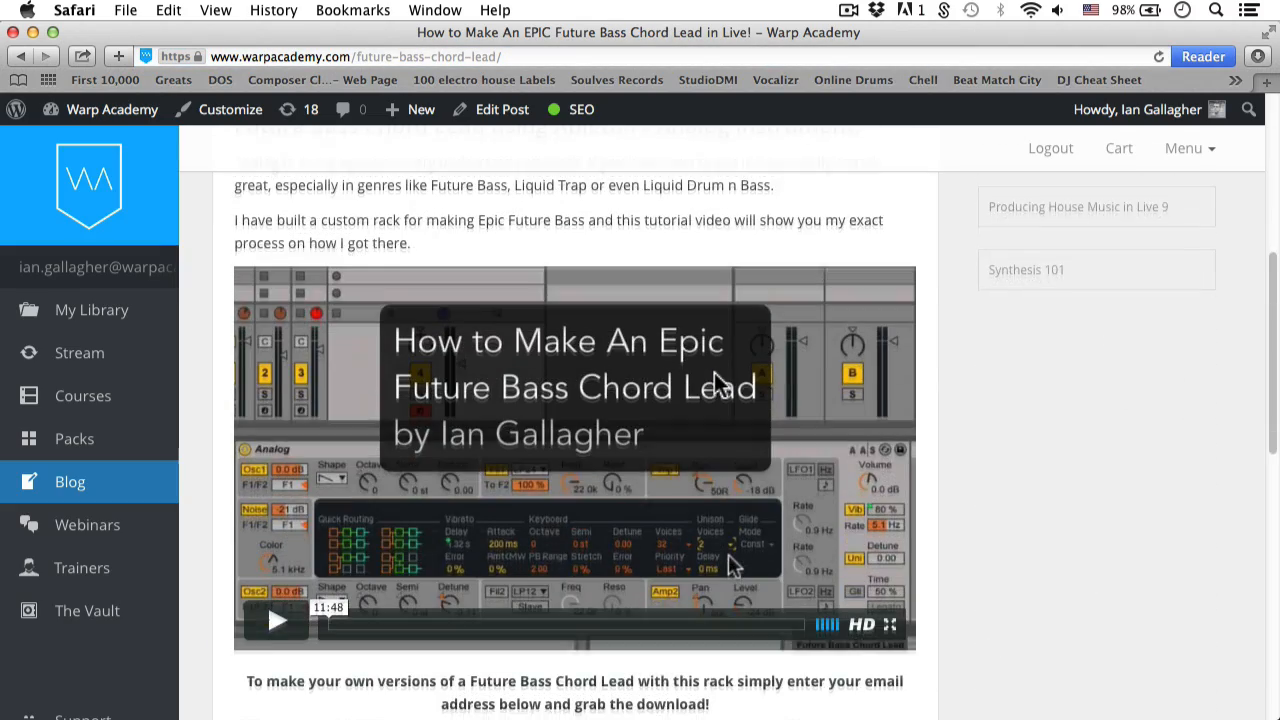